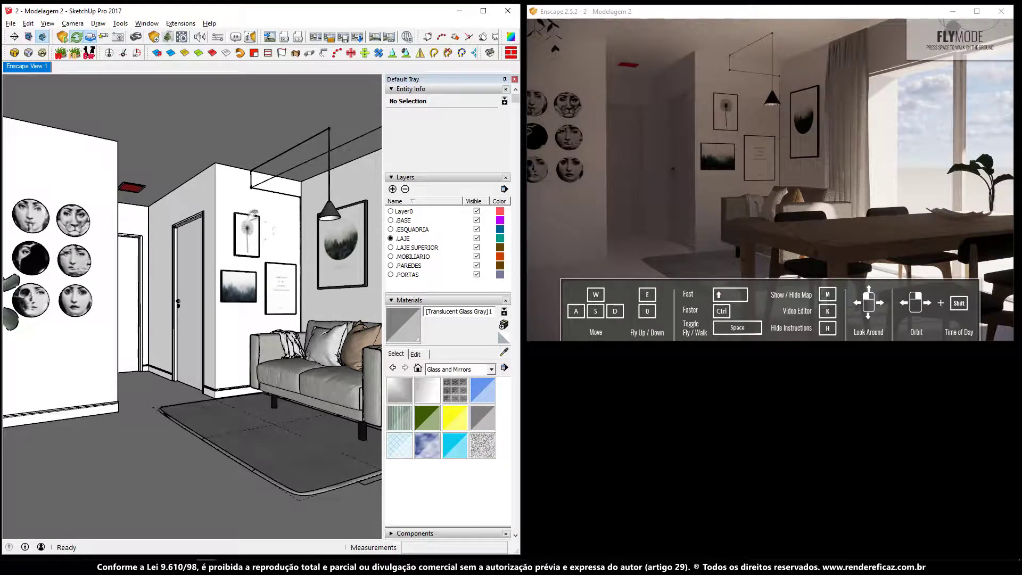
# Pan the SketchUp room view while Enscape Settings opens on its General tab.
pyautogui.moveTo(271, 240)
pyautogui.mouseDown()
pyautogui.moveTo(248, 232)
pyautogui.moveTo(236, 255)
pyautogui.mouseUp()
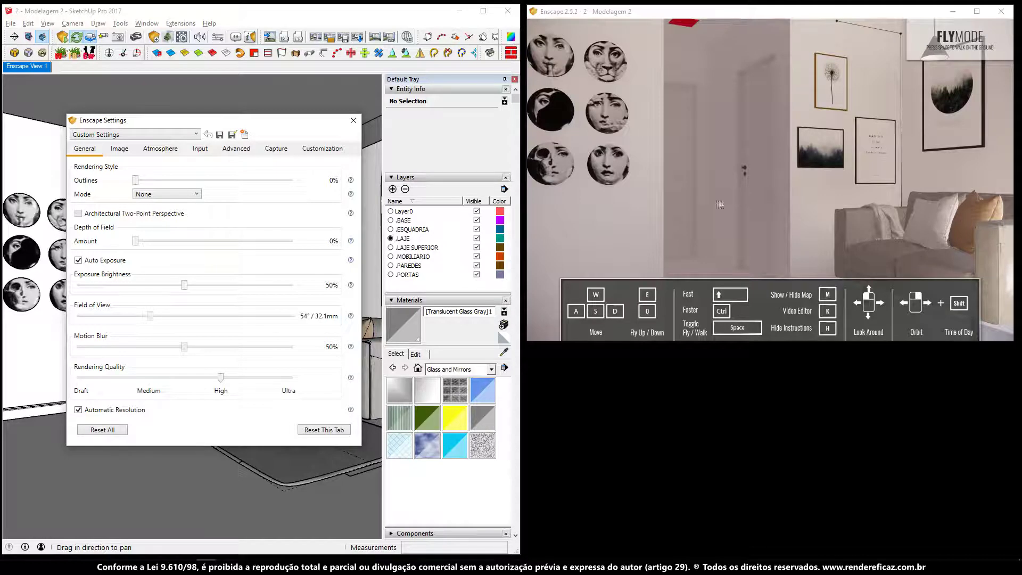
# Fly back to frame the dining table and portraits, then list the saved settings presets.
pyautogui.moveTo(715, 204); pyautogui.dragTo(693, 203)
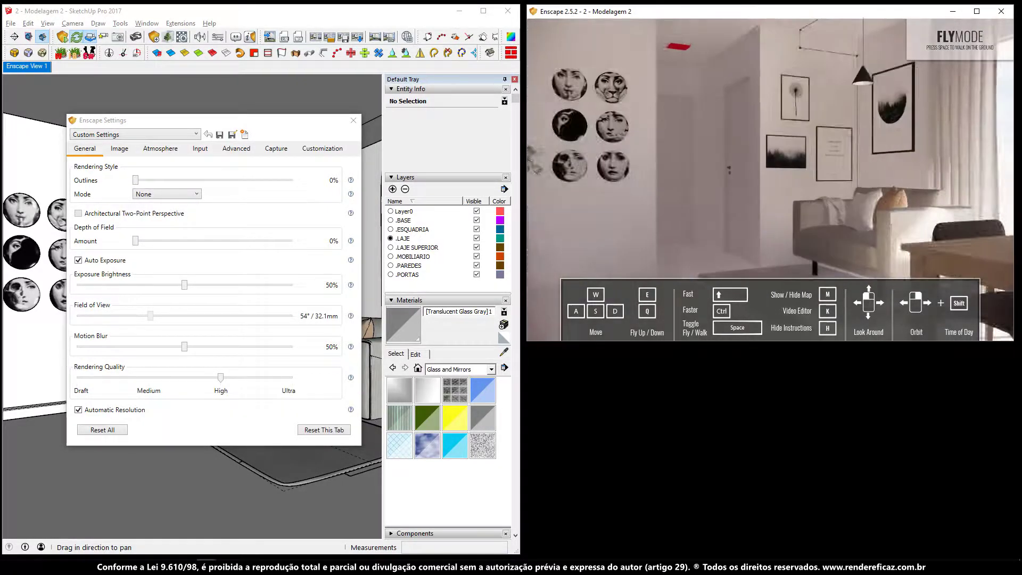
pyautogui.press('s')
pyautogui.press('w')
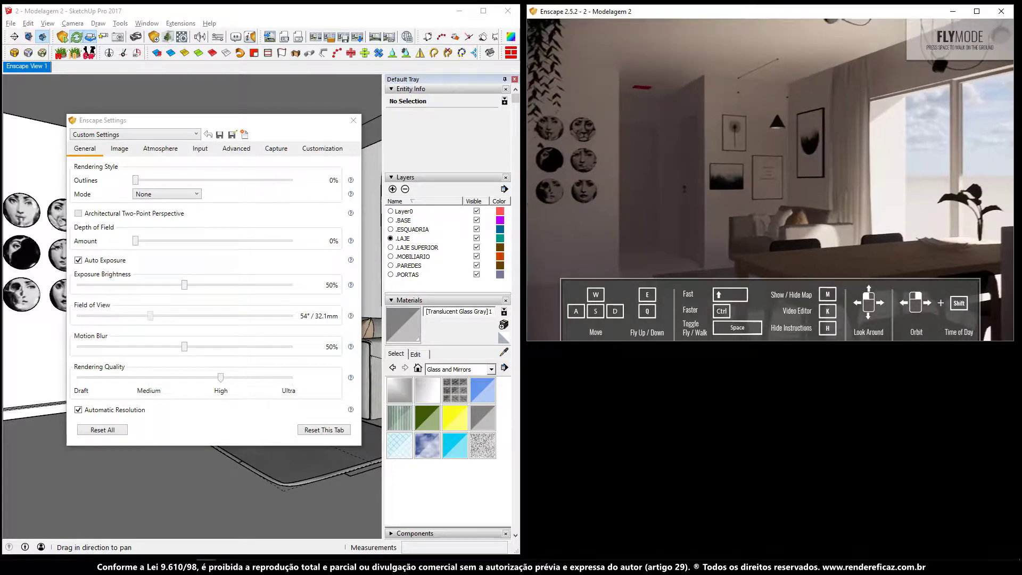
pyautogui.moveTo(724, 186); pyautogui.dragTo(737, 202)
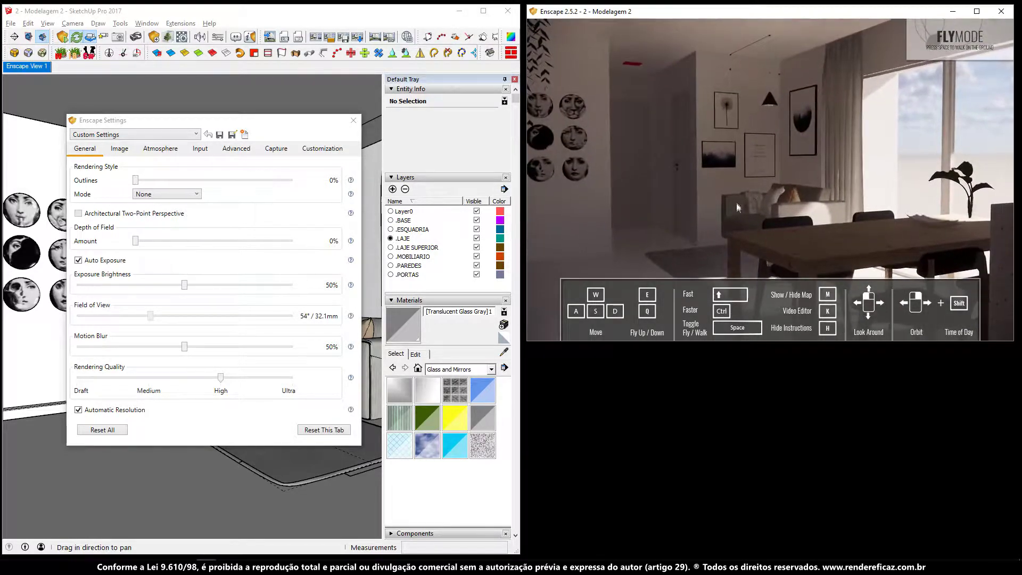
pyautogui.moveTo(211, 122); pyautogui.dragTo(218, 111)
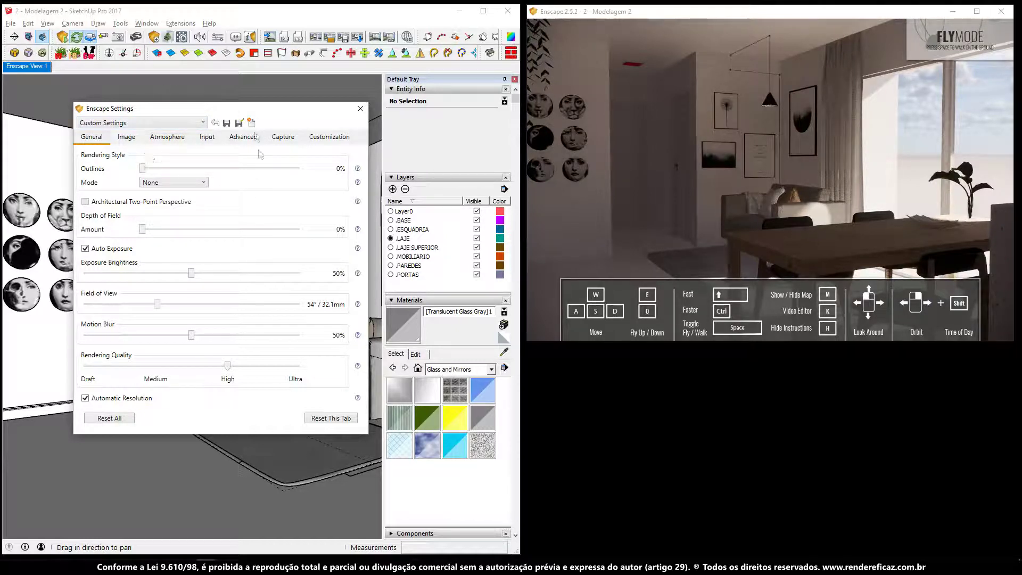
pyautogui.click(206, 124)
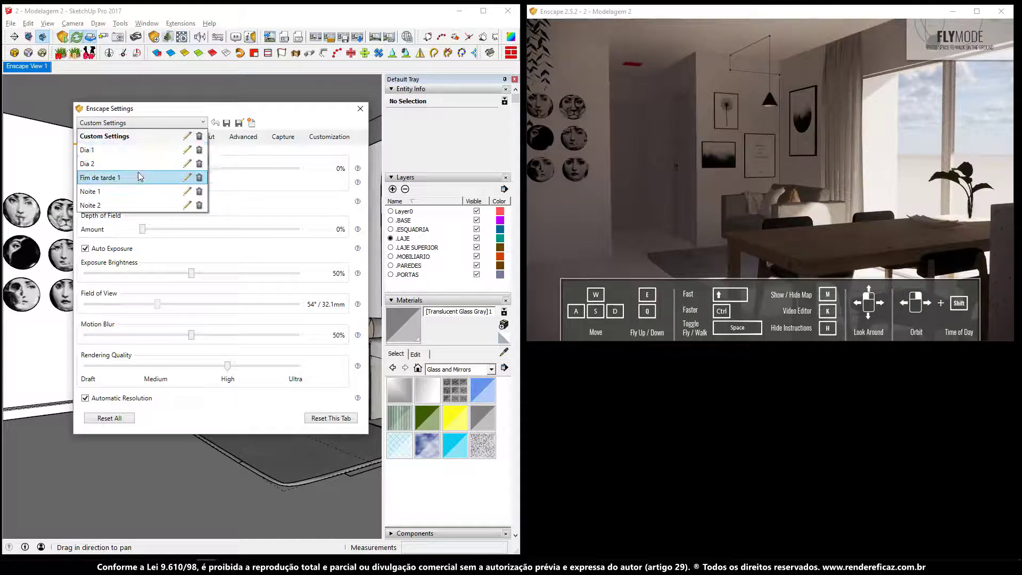
pyautogui.click(209, 110)
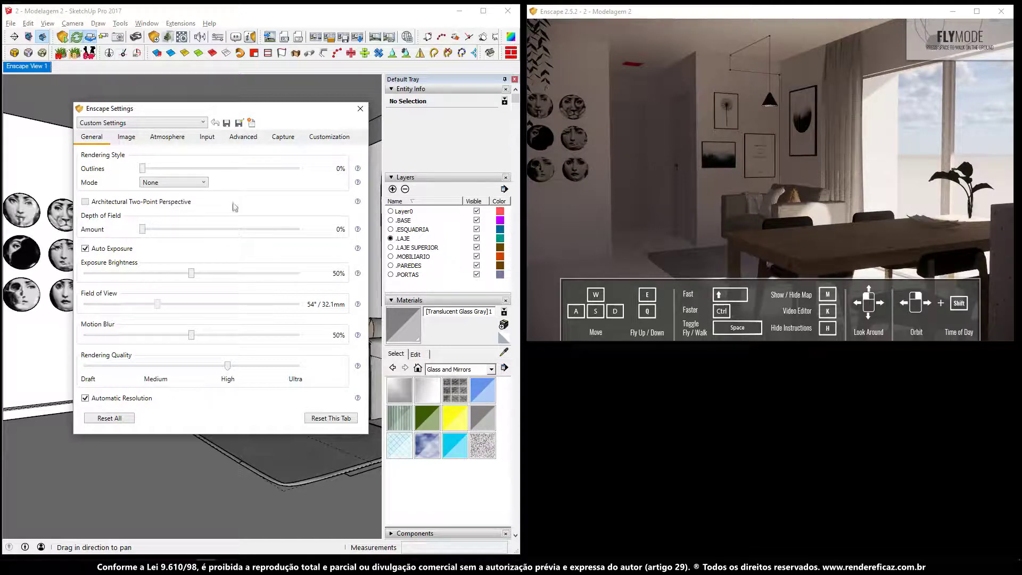
pyautogui.click(216, 124)
pyautogui.moveTo(143, 169); pyautogui.dragTo(233, 169)
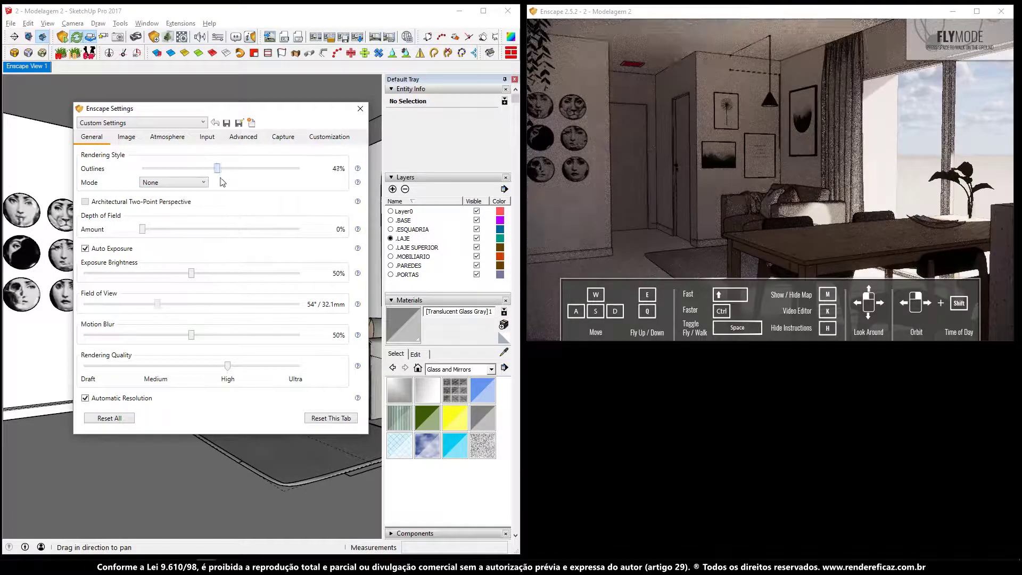
pyautogui.moveTo(236, 183)
pyautogui.mouseDown()
pyautogui.moveTo(309, 188)
pyautogui.moveTo(124, 184)
pyautogui.moveTo(148, 185)
pyautogui.moveTo(137, 183)
pyautogui.mouseUp()
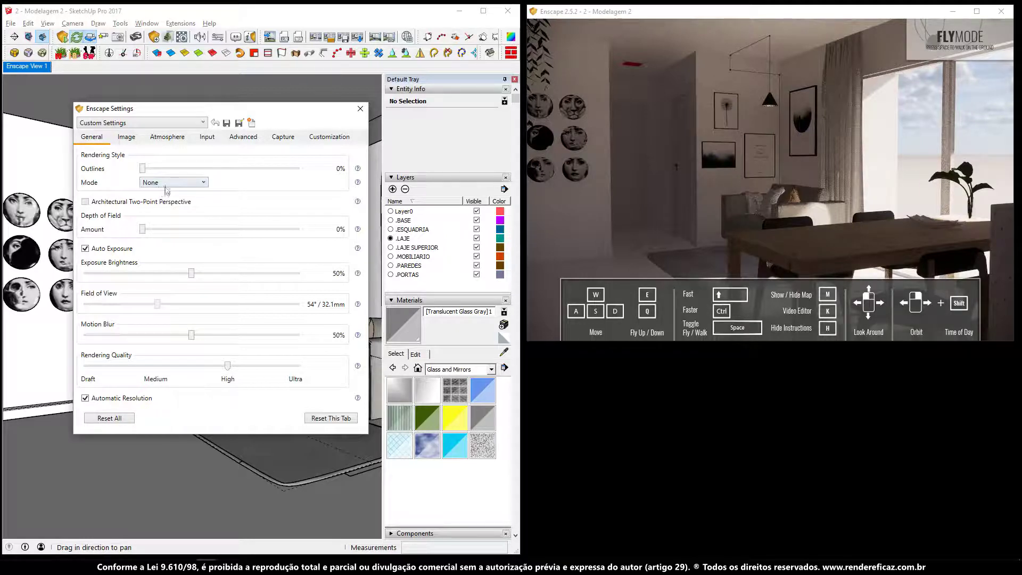
pyautogui.click(204, 184)
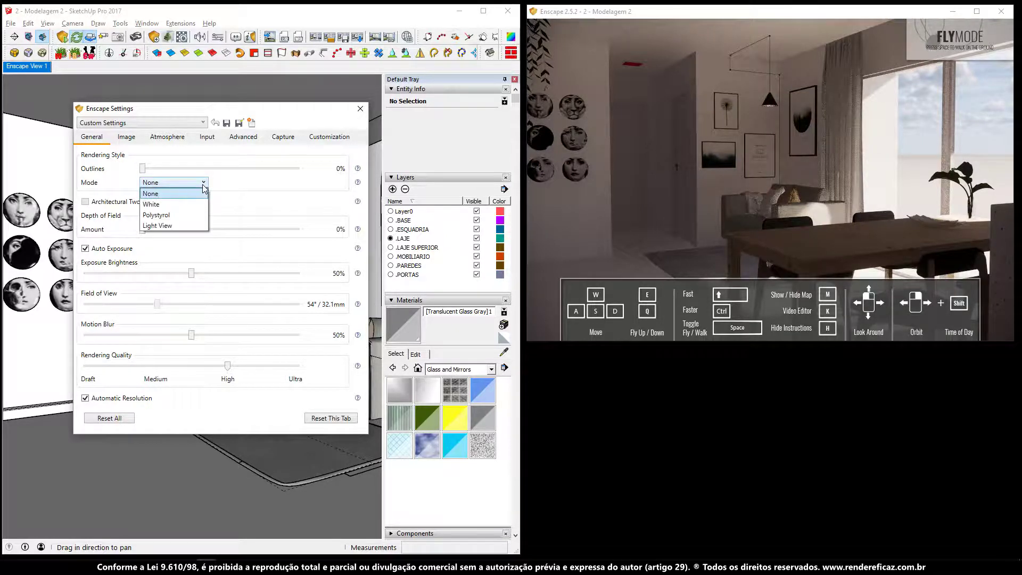
# Render in White clay mode, testing Outlines at 23% and 100% before returning to 0%.
pyautogui.click(169, 206)
pyautogui.moveTo(954, 119)
pyautogui.mouseDown()
pyautogui.moveTo(852, 128)
pyautogui.moveTo(937, 128)
pyautogui.moveTo(785, 159)
pyautogui.mouseUp()
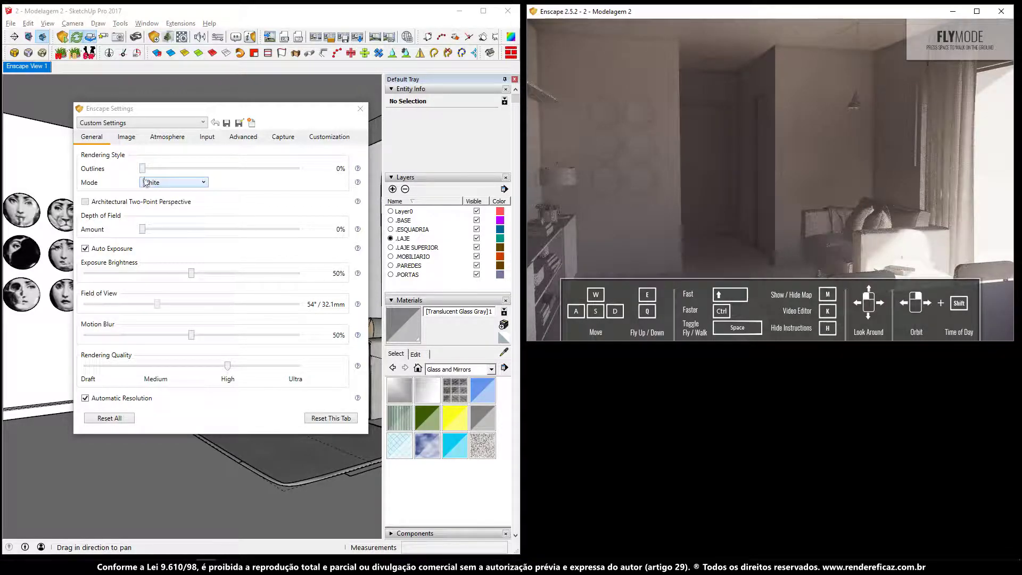
pyautogui.moveTo(144, 173); pyautogui.dragTo(180, 171)
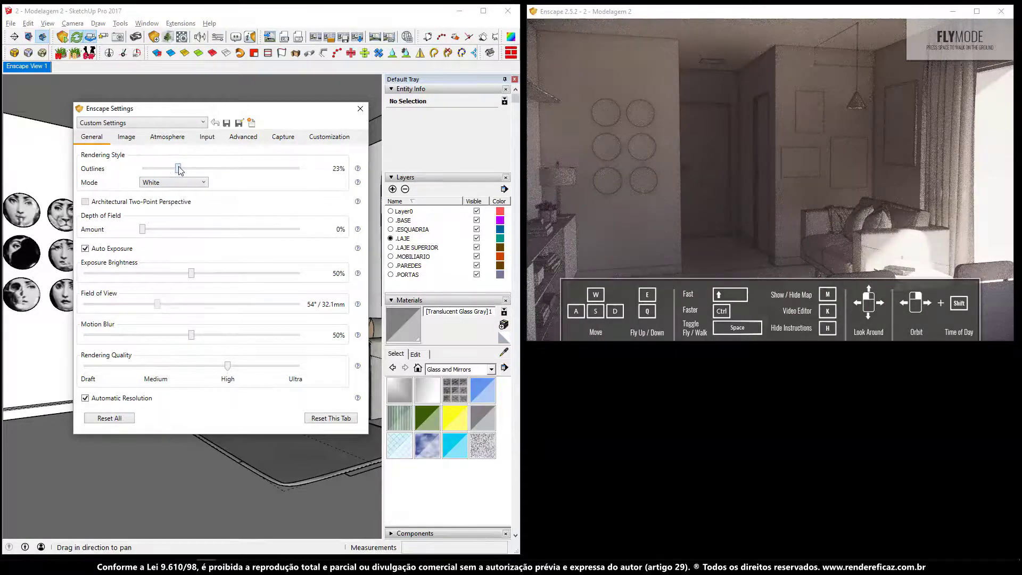
pyautogui.moveTo(799, 160); pyautogui.dragTo(671, 160)
pyautogui.moveTo(178, 168)
pyautogui.mouseDown()
pyautogui.moveTo(314, 180)
pyautogui.moveTo(143, 169)
pyautogui.mouseUp()
pyautogui.moveTo(767, 160); pyautogui.dragTo(863, 160)
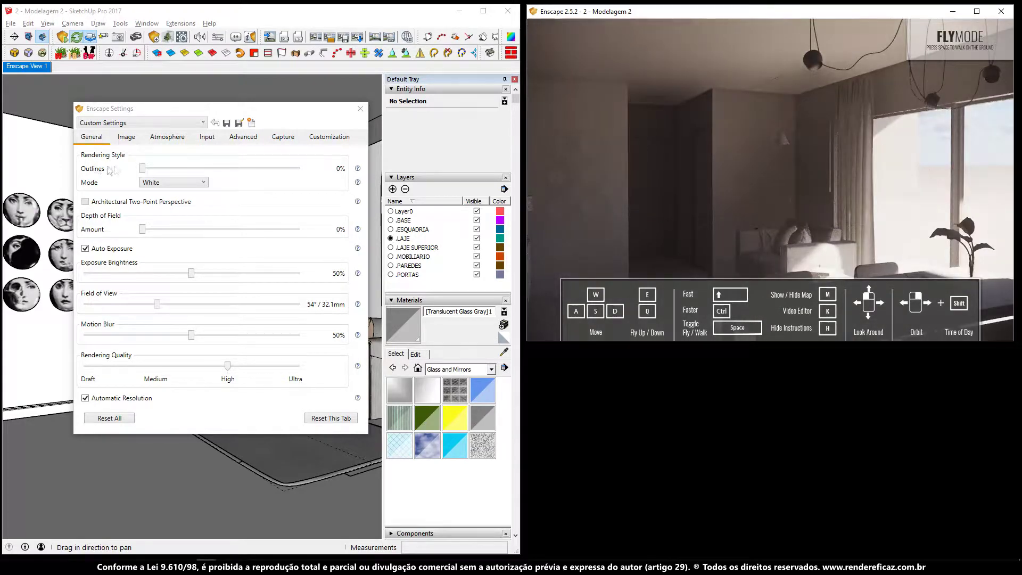
# Try Polystyrol mode at 61% transmission, then switch the render to the Light View lux map.
pyautogui.click(184, 183)
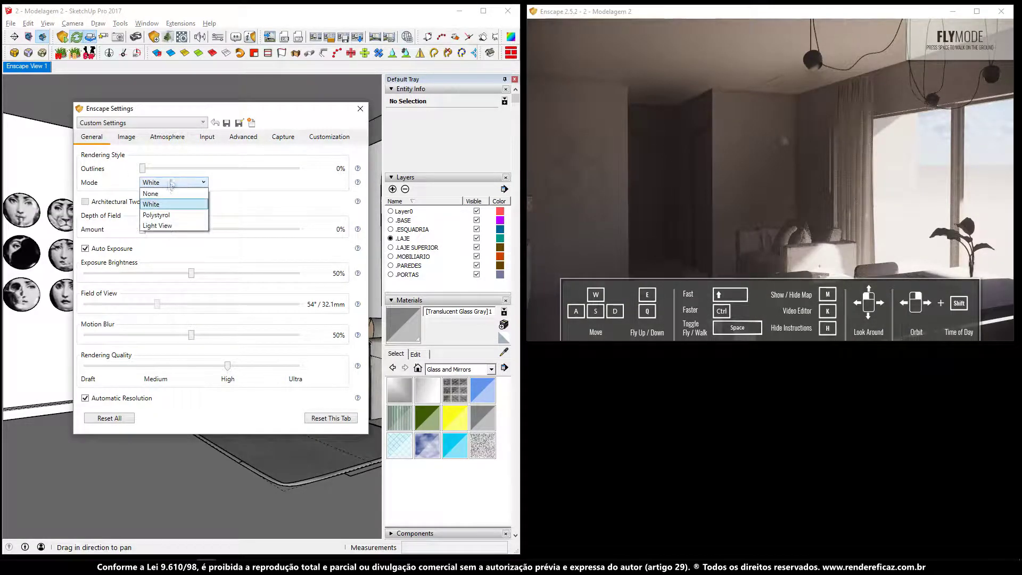
pyautogui.click(187, 216)
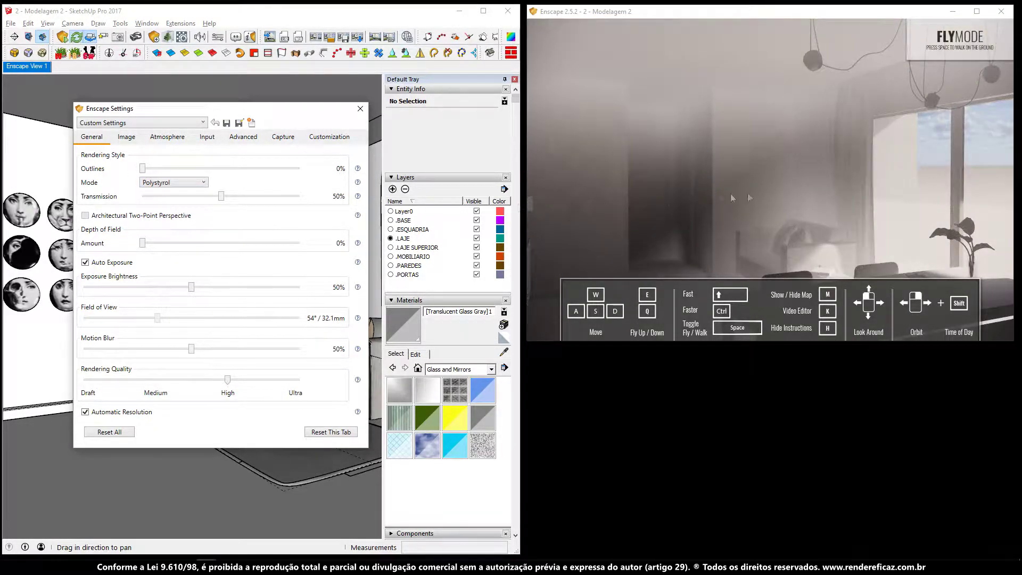
pyautogui.moveTo(732, 198); pyautogui.dragTo(687, 198)
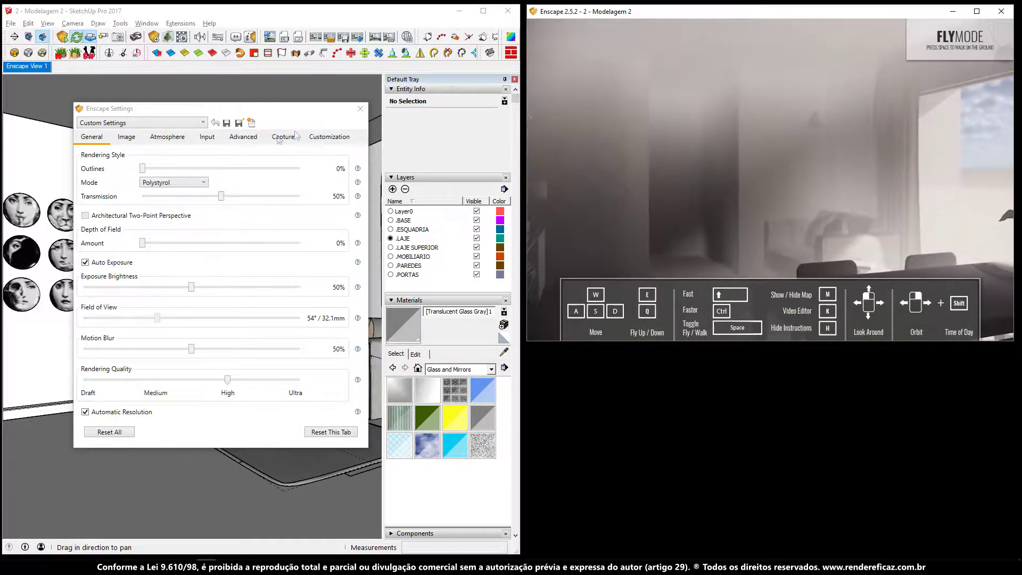
pyautogui.moveTo(221, 198)
pyautogui.mouseDown()
pyautogui.moveTo(209, 199)
pyautogui.moveTo(281, 201)
pyautogui.moveTo(195, 199)
pyautogui.moveTo(261, 209)
pyautogui.mouseUp()
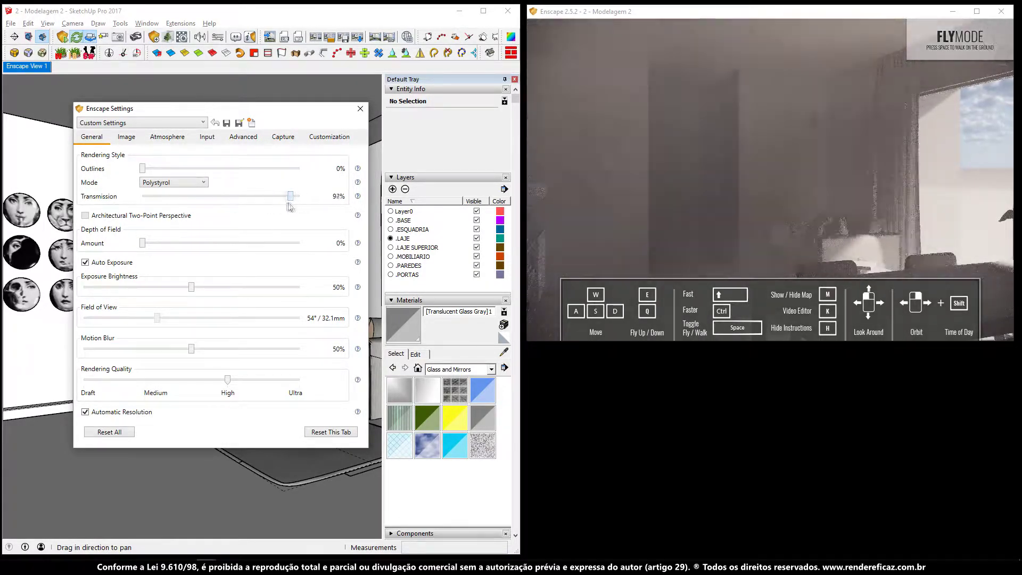
pyautogui.moveTo(261, 209); pyautogui.dragTo(246, 220)
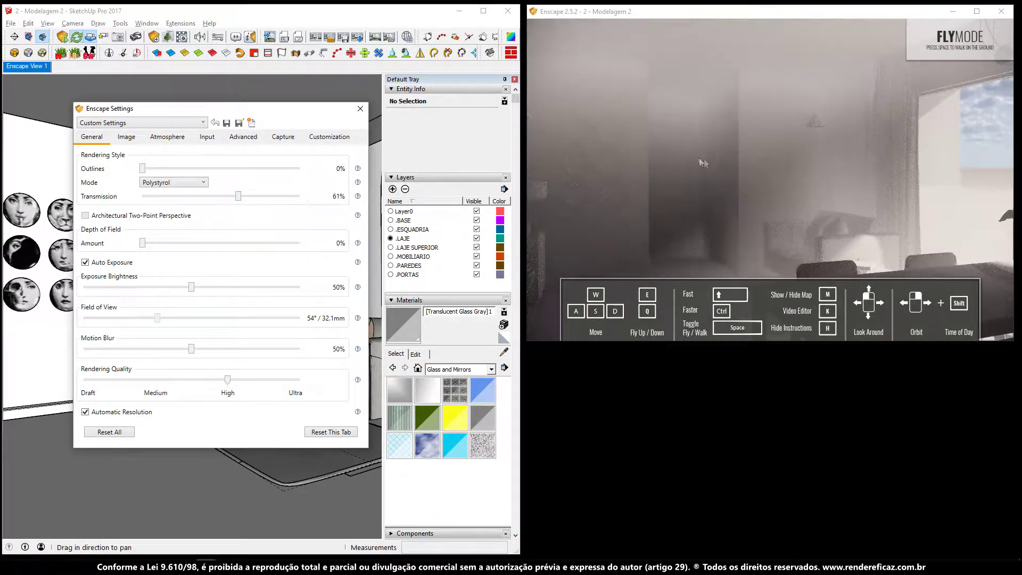
pyautogui.click(718, 162)
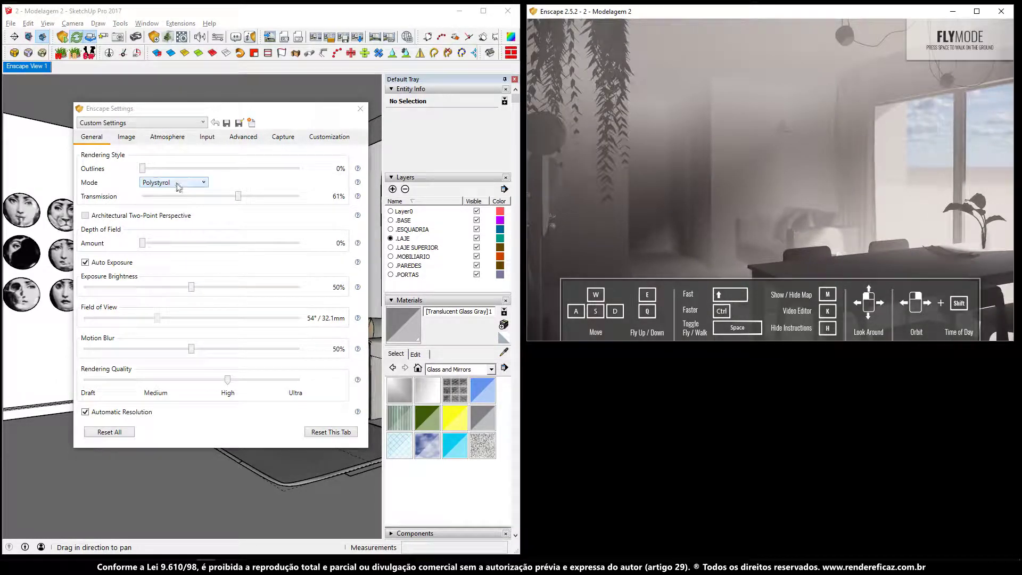
pyautogui.click(202, 183)
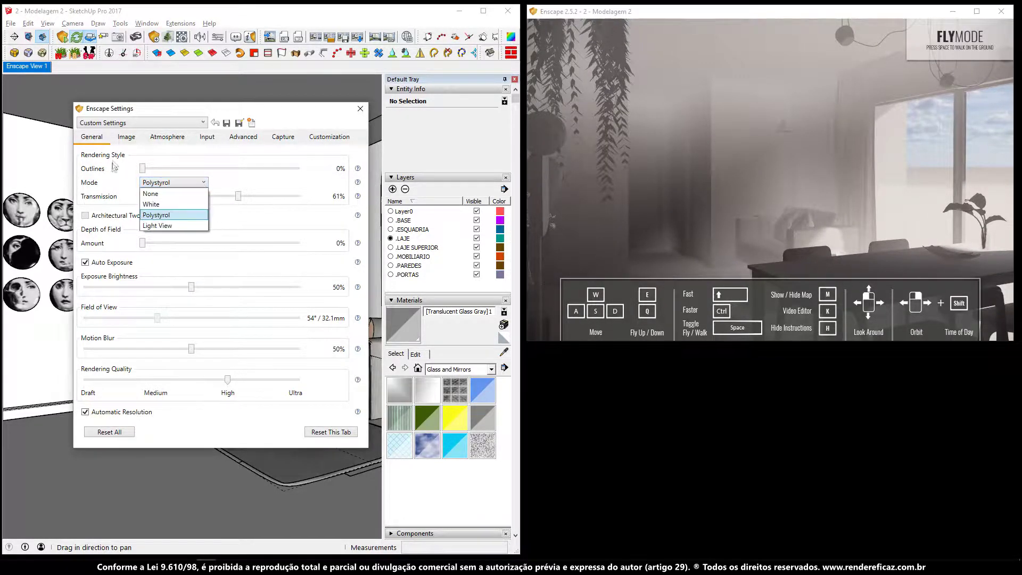
pyautogui.click(177, 225)
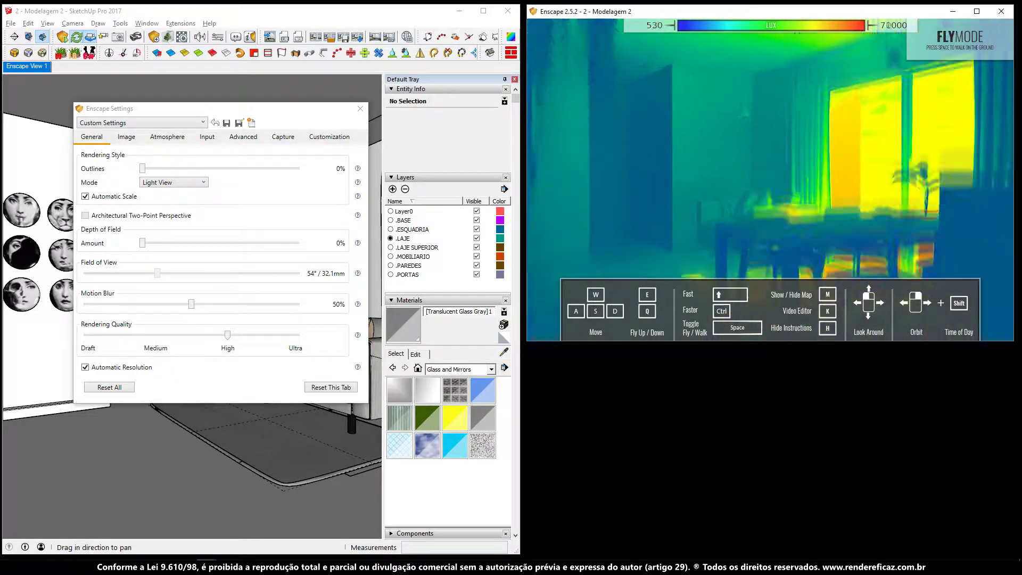
# Fly around the Light View heatmap toward the dining table, sofa and window.
pyautogui.press('s')
pyautogui.press('w')
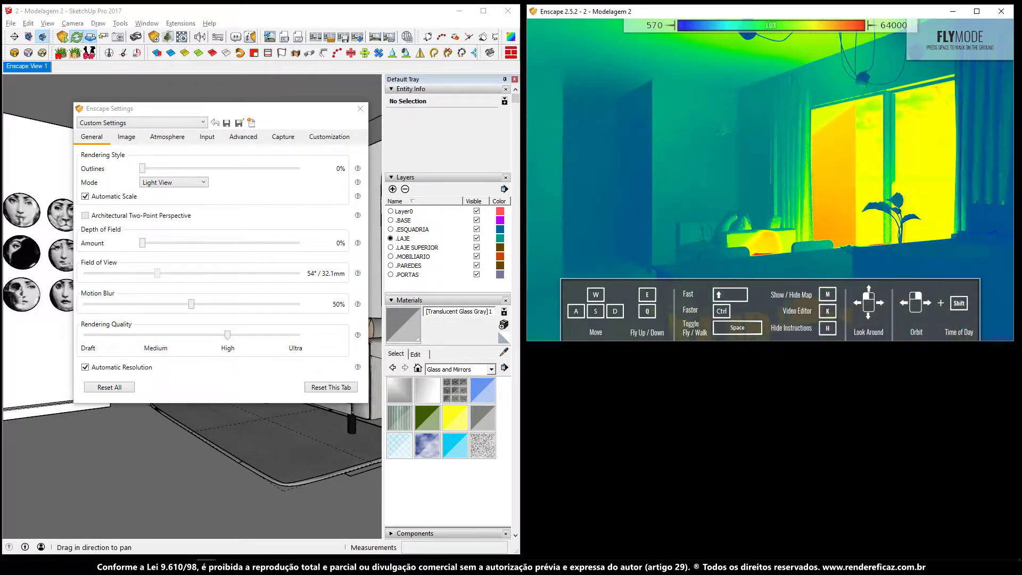
pyautogui.moveTo(773, 160); pyautogui.dragTo(825, 160)
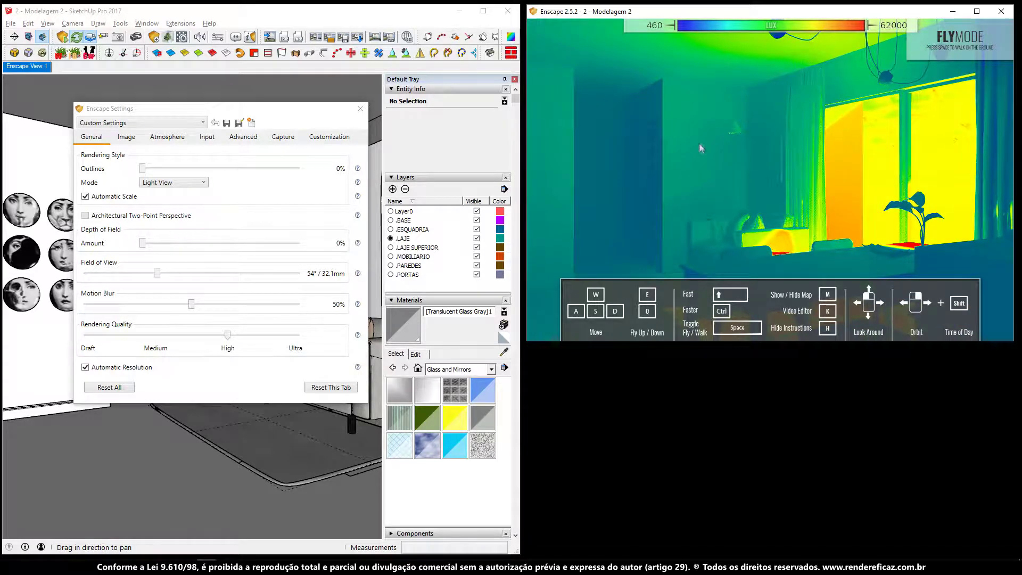
pyautogui.press('a')
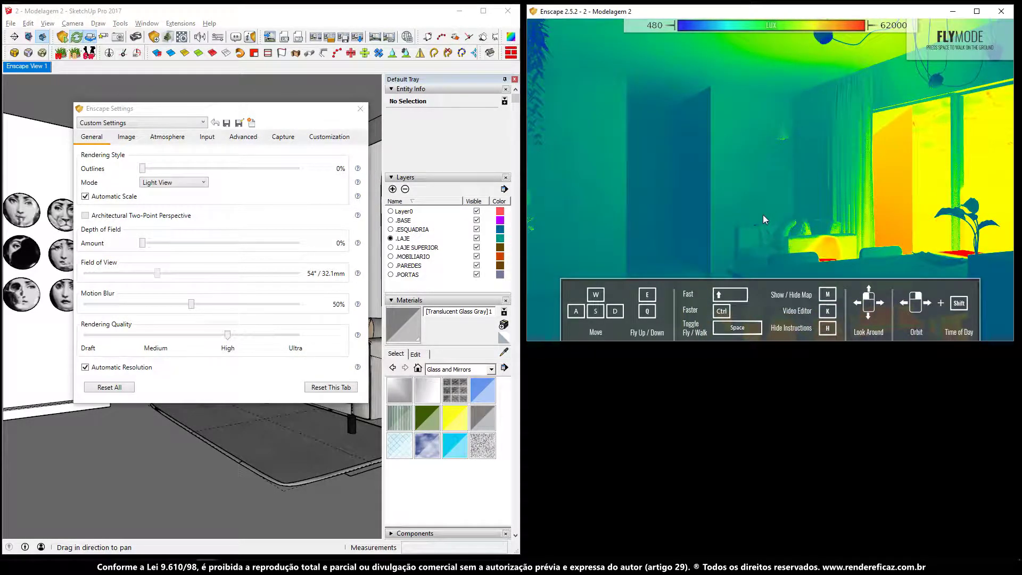
pyautogui.moveTo(762, 215)
pyautogui.mouseDown()
pyautogui.moveTo(815, 216)
pyautogui.moveTo(678, 30)
pyautogui.mouseUp()
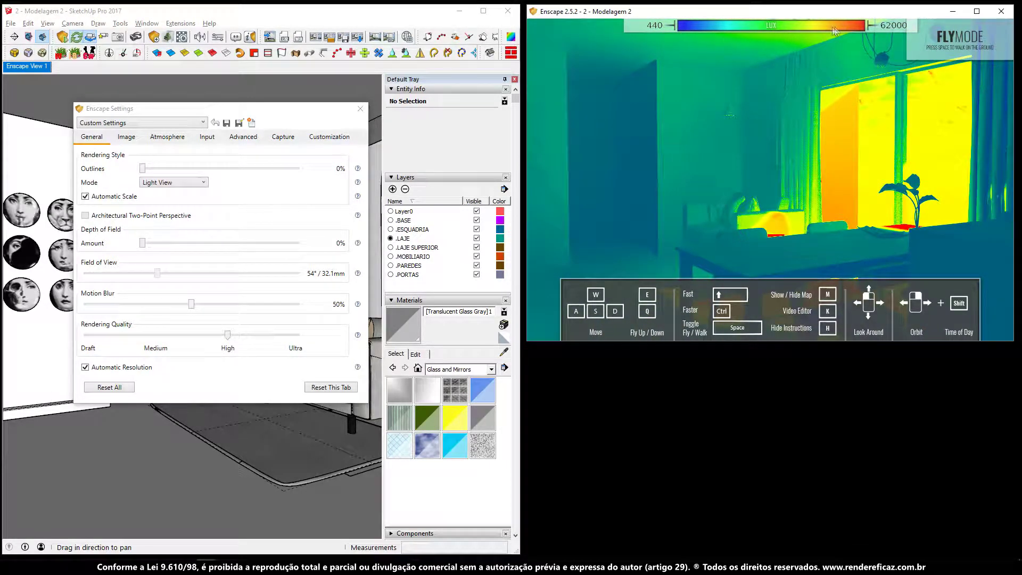
pyautogui.moveTo(830, 212); pyautogui.dragTo(692, 214)
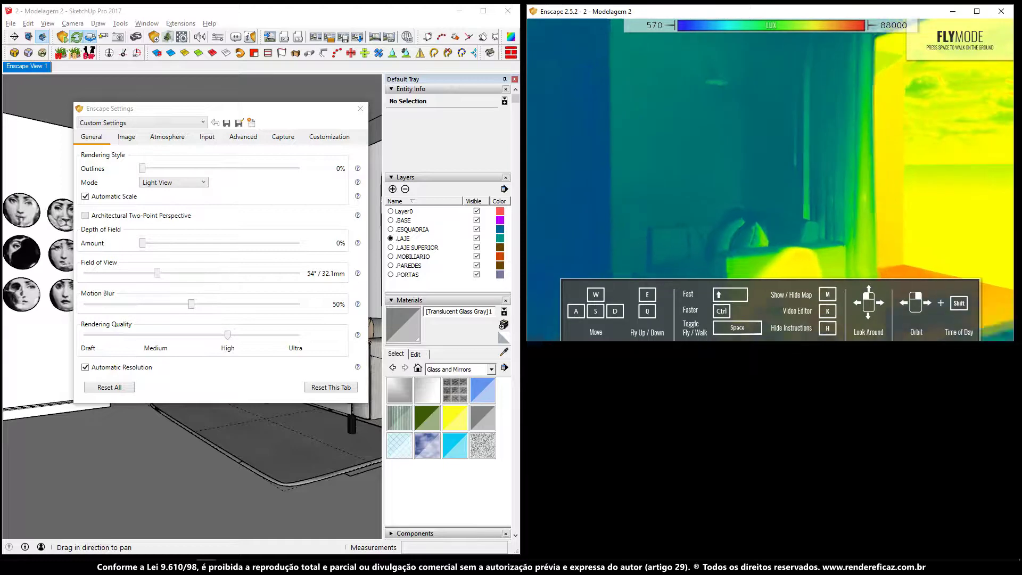
pyautogui.moveTo(692, 214); pyautogui.dragTo(833, 219)
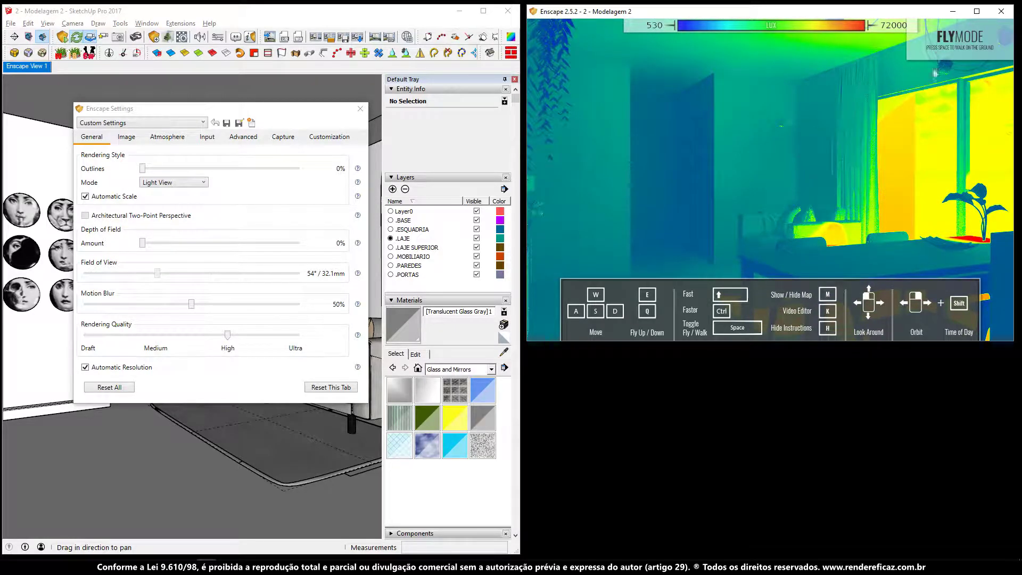
pyautogui.moveTo(704, 201); pyautogui.dragTo(745, 203)
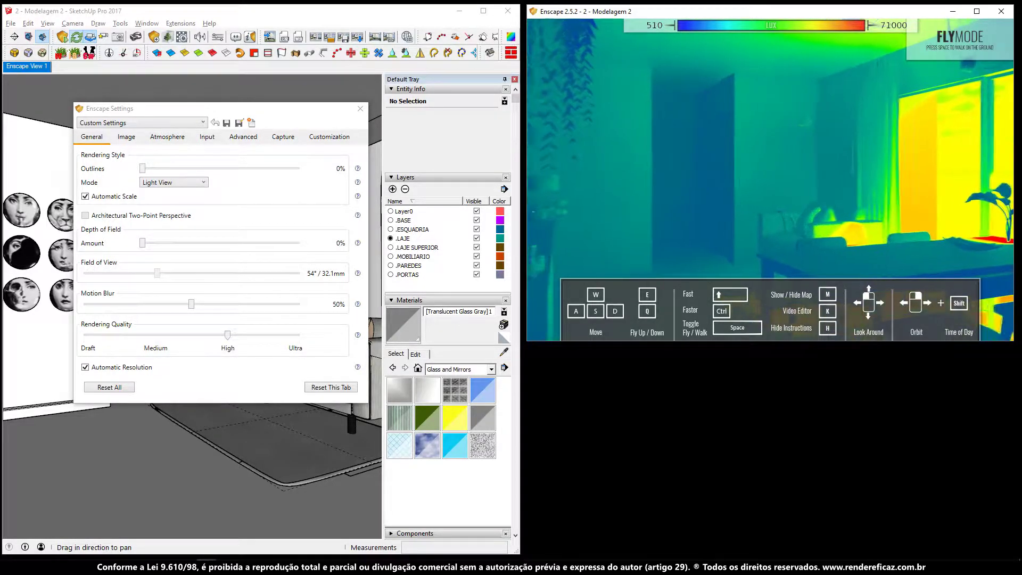
pyautogui.moveTo(746, 202); pyautogui.dragTo(685, 205)
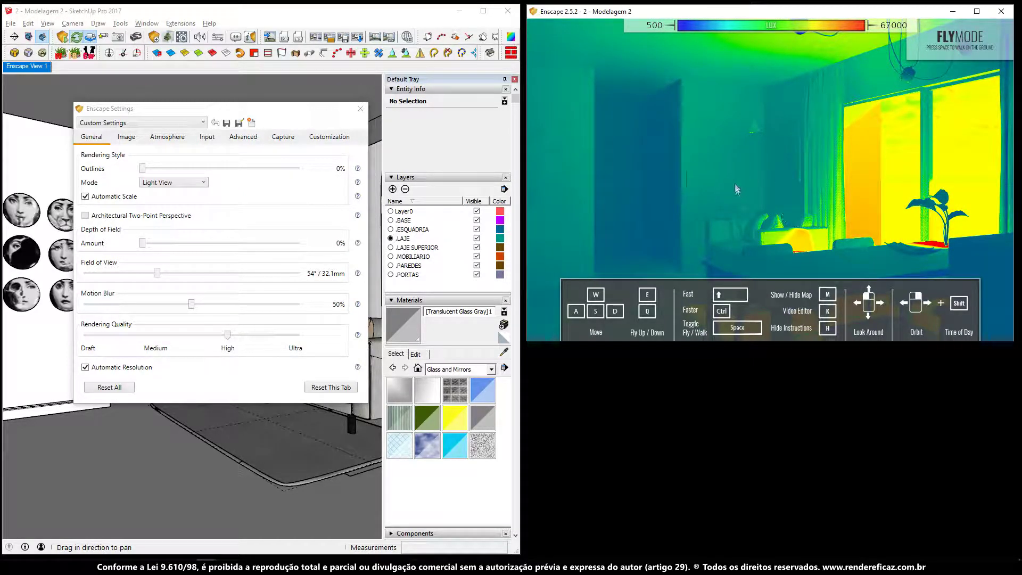
pyautogui.moveTo(783, 224); pyautogui.dragTo(747, 228)
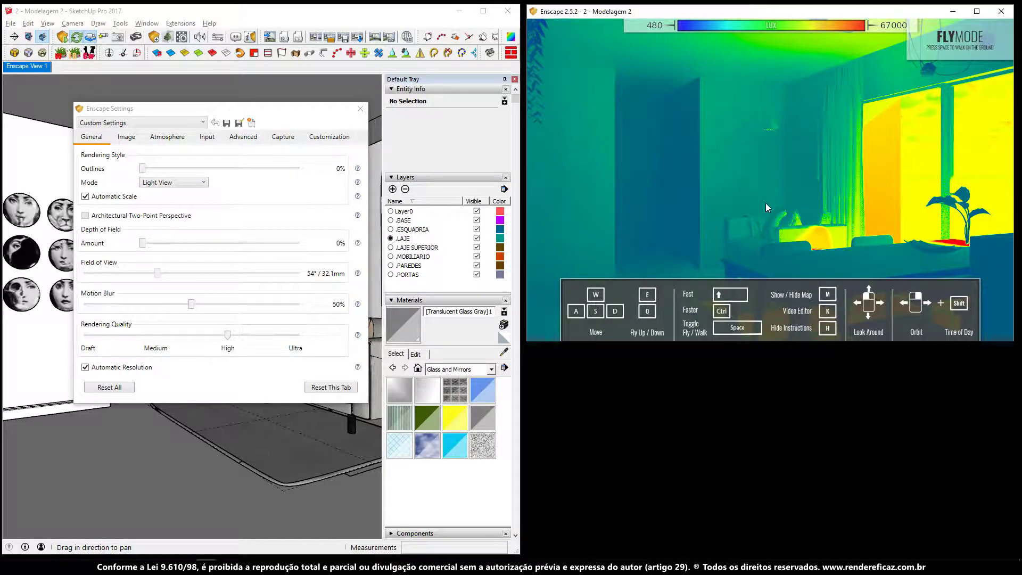
pyautogui.moveTo(766, 202); pyautogui.dragTo(746, 187)
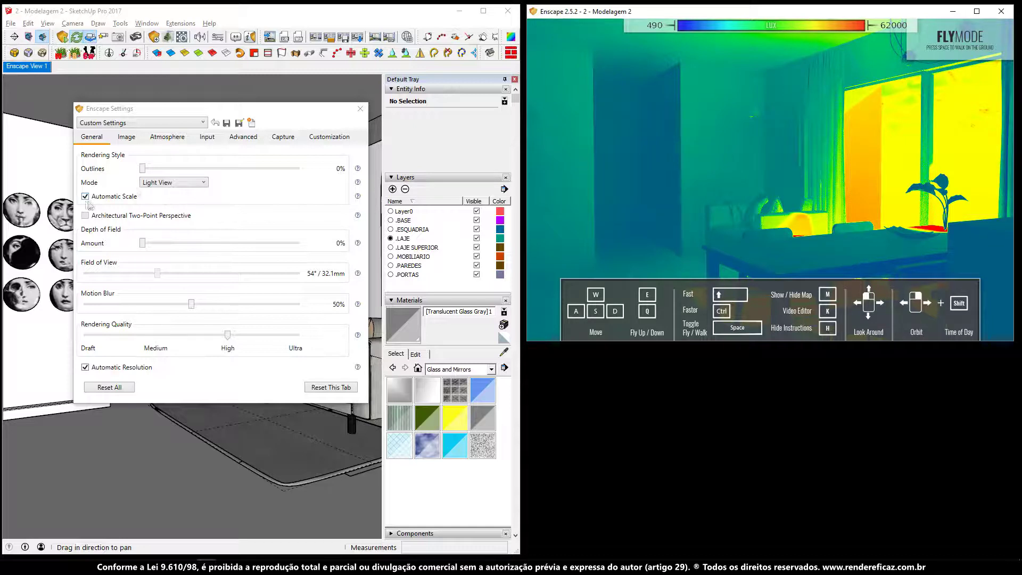
# Keep Light View, try a manual 500–90000 lux range, then restore Automatic Scale.
pyautogui.click(168, 183)
pyautogui.click(127, 212)
pyautogui.click(86, 198)
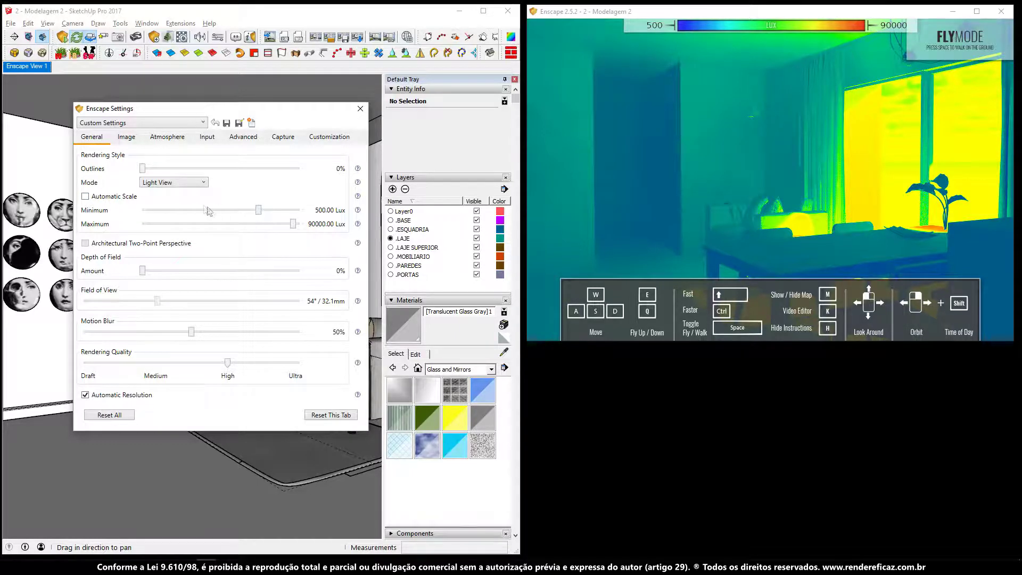
pyautogui.click(99, 198)
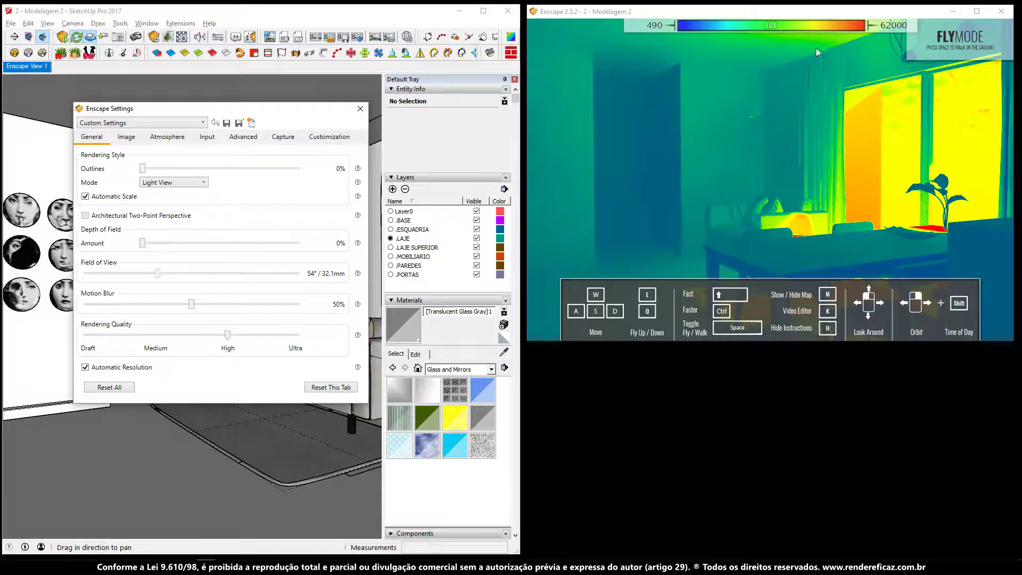
pyautogui.moveTo(745, 196); pyautogui.dragTo(698, 174)
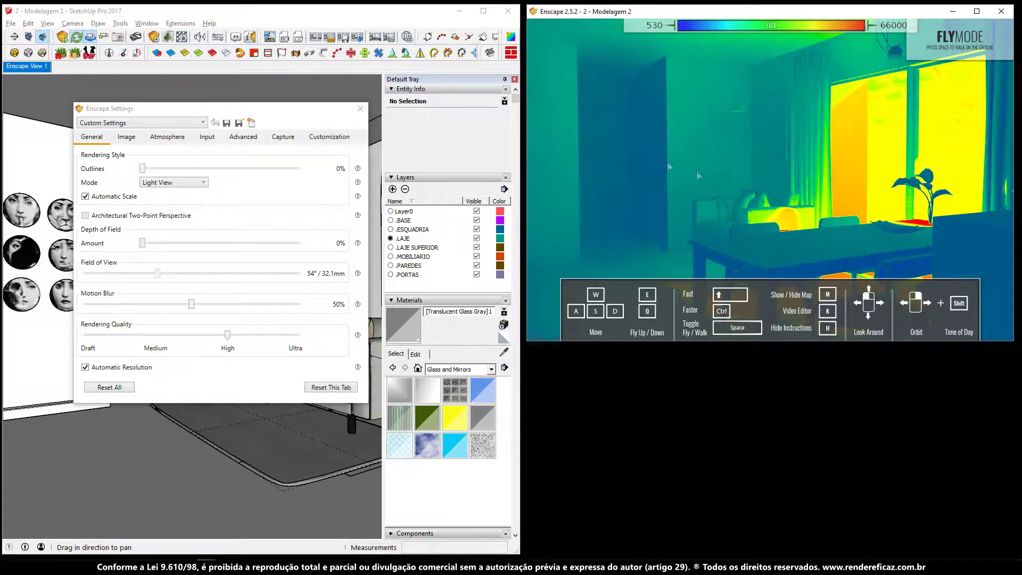
pyautogui.click(186, 183)
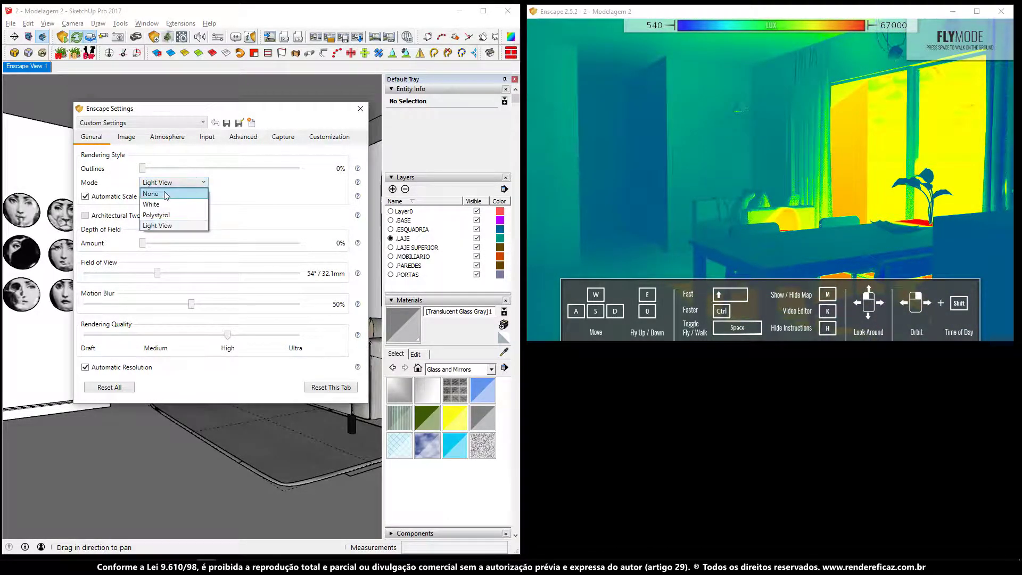
# Set Mode to None for the normal render and look across the living room.
pyautogui.click(164, 191)
pyautogui.moveTo(783, 211)
pyautogui.mouseDown()
pyautogui.moveTo(709, 159)
pyautogui.moveTo(772, 208)
pyautogui.mouseUp()
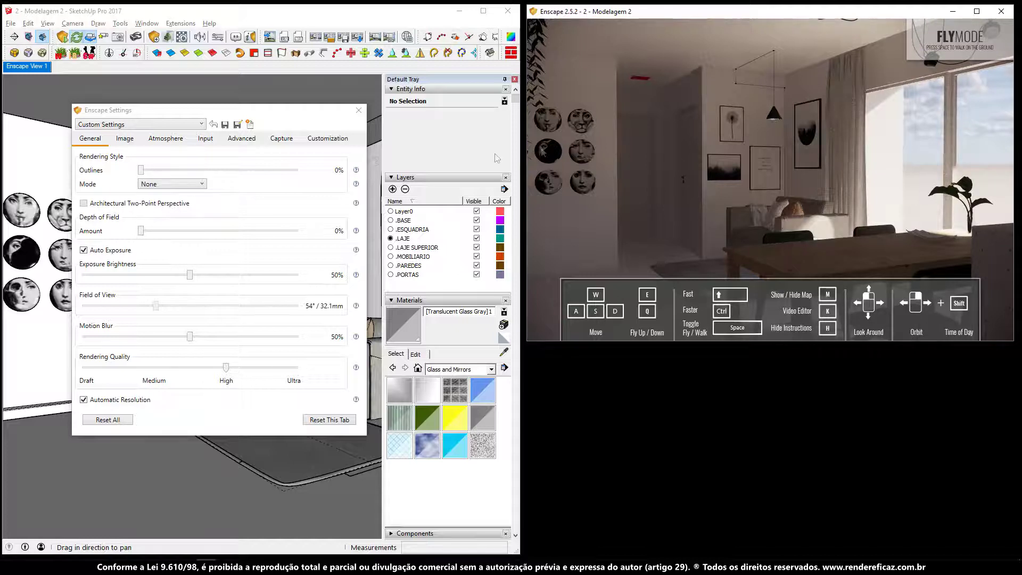
pyautogui.moveTo(742, 187); pyautogui.dragTo(687, 133)
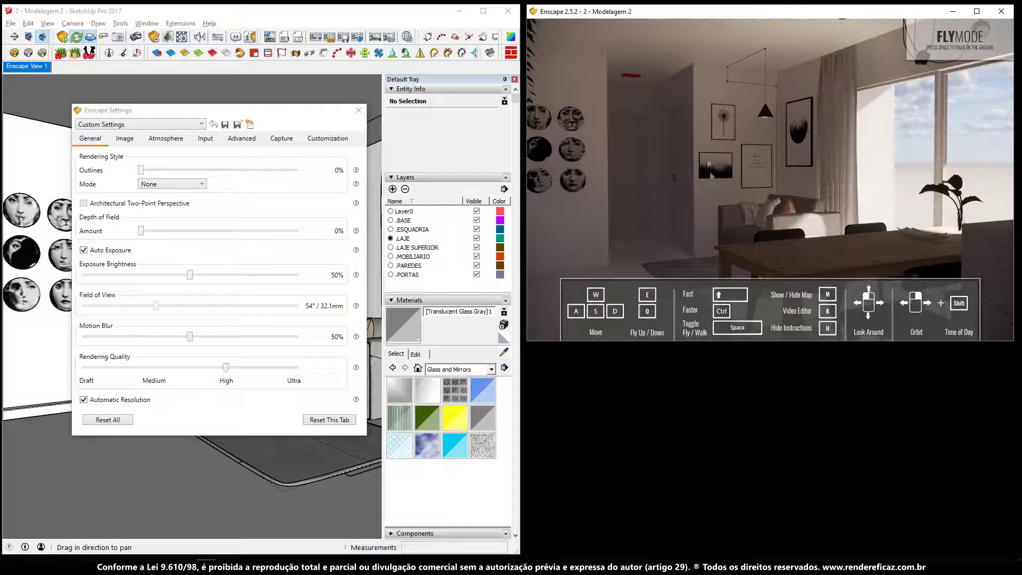
pyautogui.moveTo(708, 181)
pyautogui.mouseDown()
pyautogui.moveTo(716, 213)
pyautogui.moveTo(716, 176)
pyautogui.moveTo(327, 115)
pyautogui.moveTo(547, 139)
pyautogui.mouseUp()
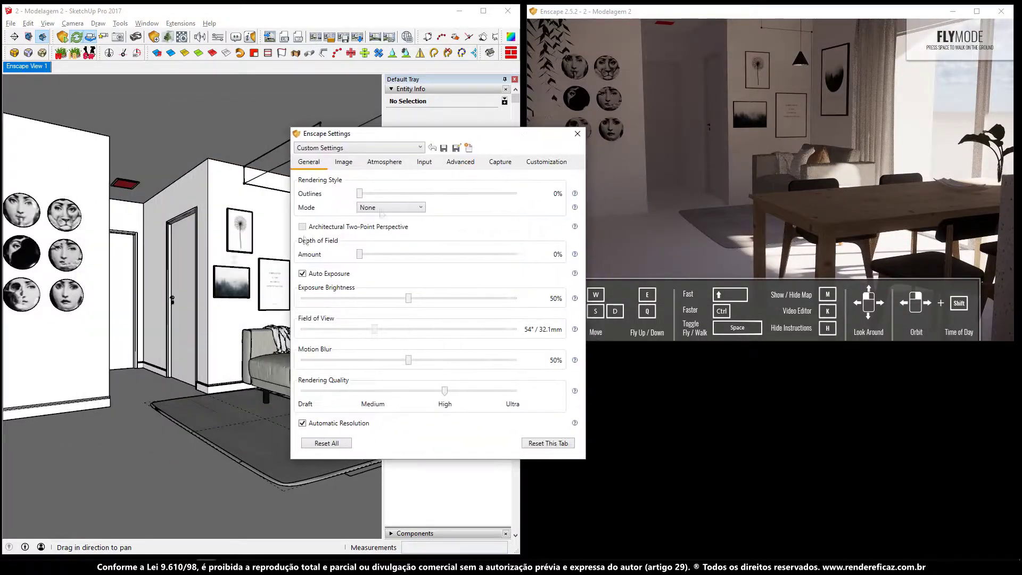
# Orbit the SketchUp model toward the rug, plate wall, framed pictures and lamp.
pyautogui.moveTo(187, 315)
pyautogui.mouseDown(button='middle')
pyautogui.moveTo(145, 319)
pyautogui.moveTo(159, 346)
pyautogui.mouseUp(button='middle')
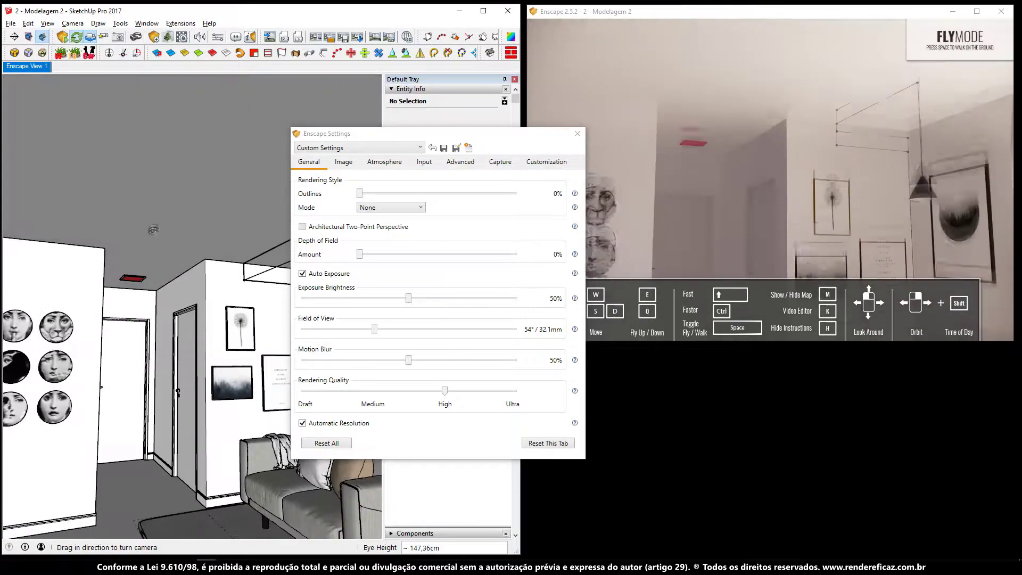
pyautogui.moveTo(158, 395)
pyautogui.mouseDown()
pyautogui.moveTo(153, 166)
pyautogui.moveTo(160, 373)
pyautogui.moveTo(181, 319)
pyautogui.mouseUp()
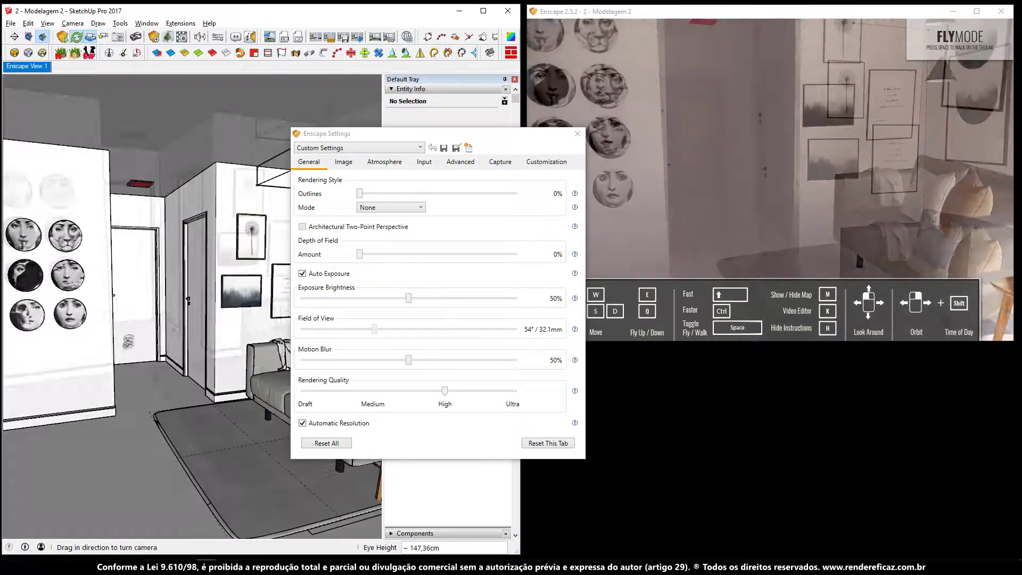
pyautogui.moveTo(427, 138); pyautogui.dragTo(245, 143)
pyautogui.moveTo(746, 160)
pyautogui.mouseDown()
pyautogui.moveTo(666, 192)
pyautogui.moveTo(590, 24)
pyautogui.mouseUp()
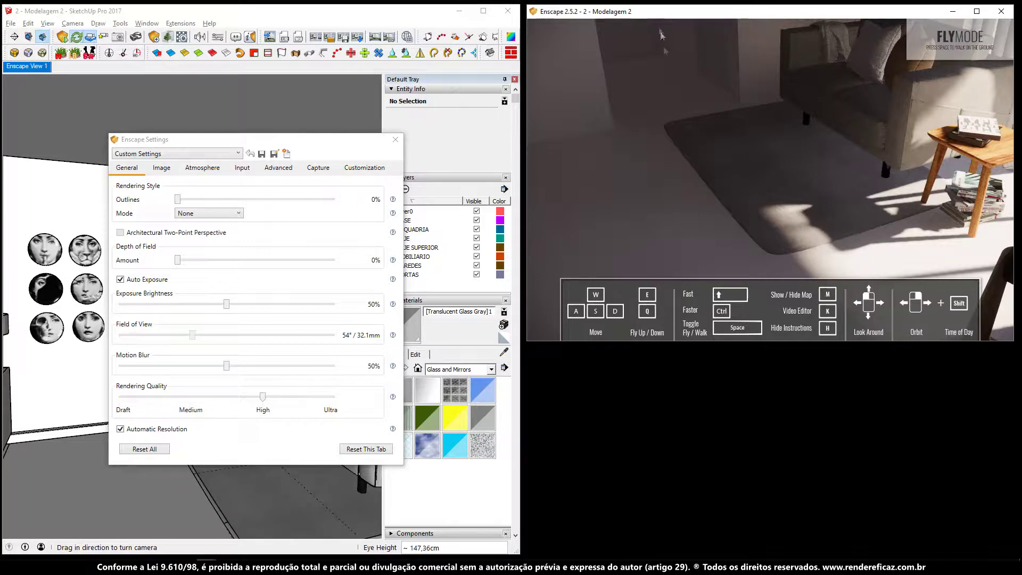
pyautogui.moveTo(698, 190); pyautogui.dragTo(854, 114)
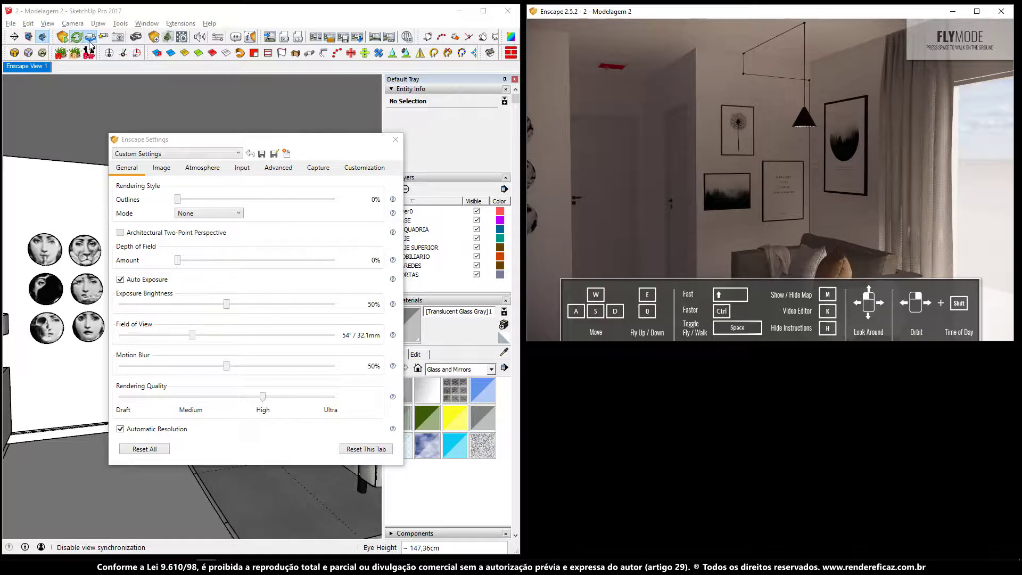
# Frame the sofa and plate wall, and widen the Field of View to 90°.
pyautogui.click(122, 236)
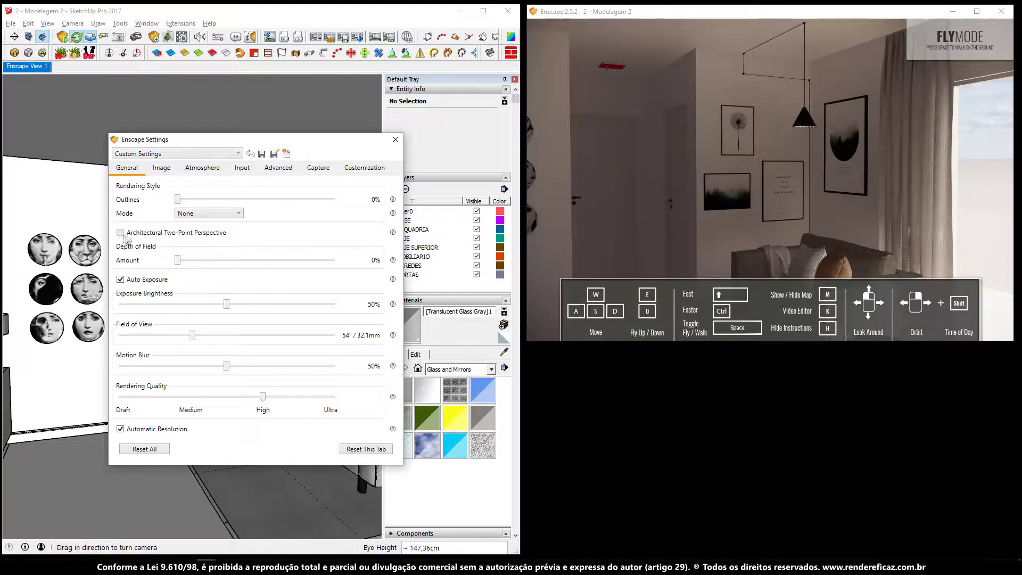
pyautogui.moveTo(685, 127); pyautogui.dragTo(687, 176)
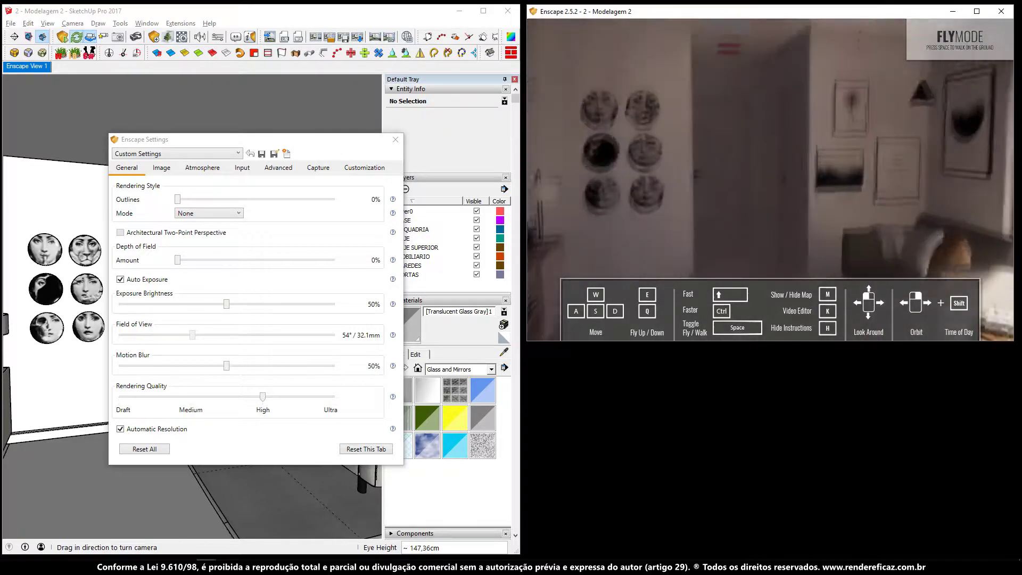
pyautogui.moveTo(687, 176)
pyautogui.mouseDown()
pyautogui.moveTo(612, 154)
pyautogui.moveTo(665, 155)
pyautogui.mouseUp()
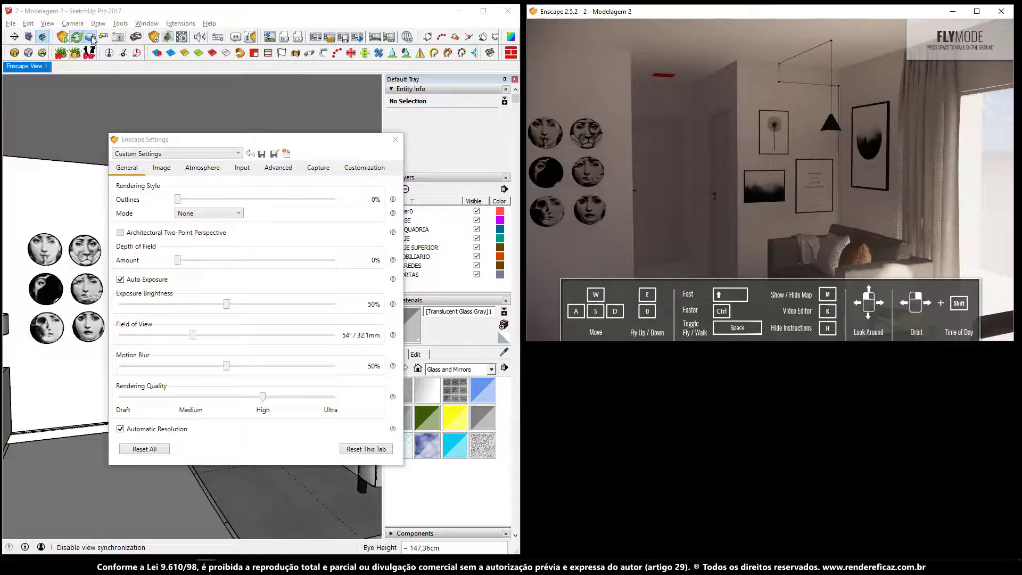
pyautogui.scroll(-5, 805, 200)
pyautogui.moveTo(805, 199)
pyautogui.mouseDown()
pyautogui.moveTo(842, 197)
pyautogui.moveTo(820, 199)
pyautogui.mouseUp()
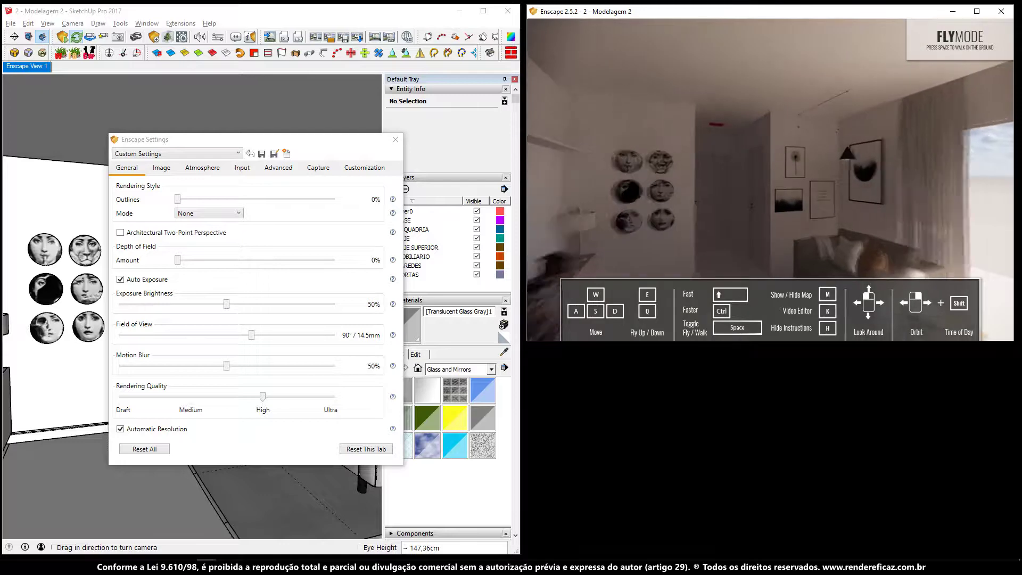
# Look toward the plate wall and sofa, then enable Architectural Two-Point Perspective.
pyautogui.moveTo(820, 198)
pyautogui.mouseDown()
pyautogui.moveTo(799, 198)
pyautogui.moveTo(798, 240)
pyautogui.moveTo(633, 79)
pyautogui.mouseUp()
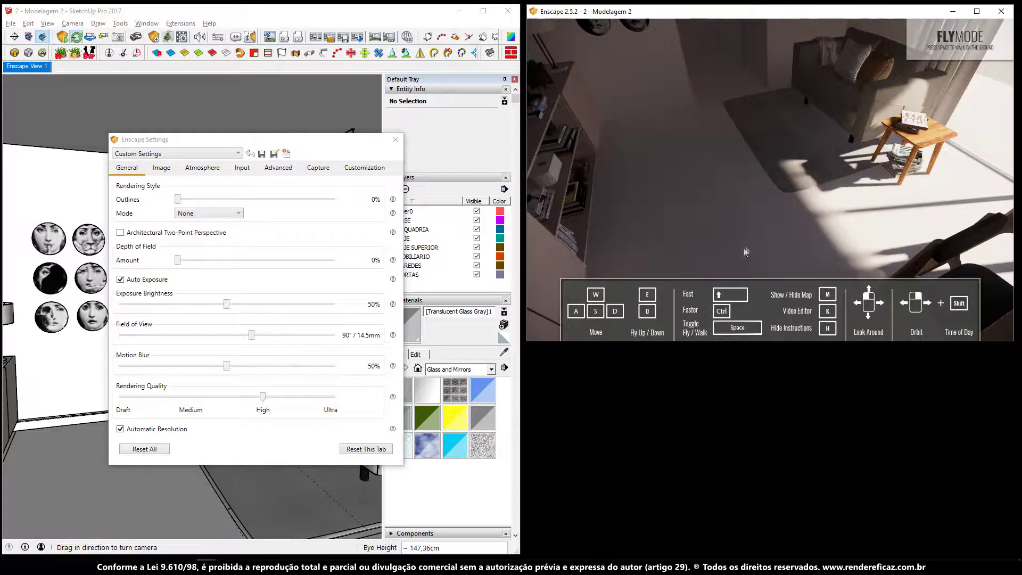
pyautogui.moveTo(695, 169); pyautogui.dragTo(666, 134)
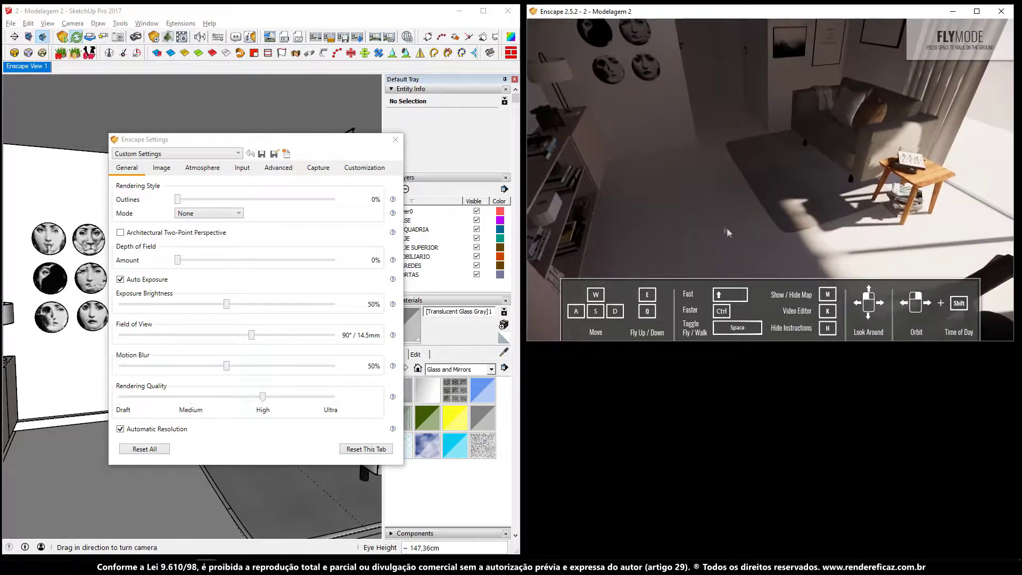
pyautogui.click(121, 235)
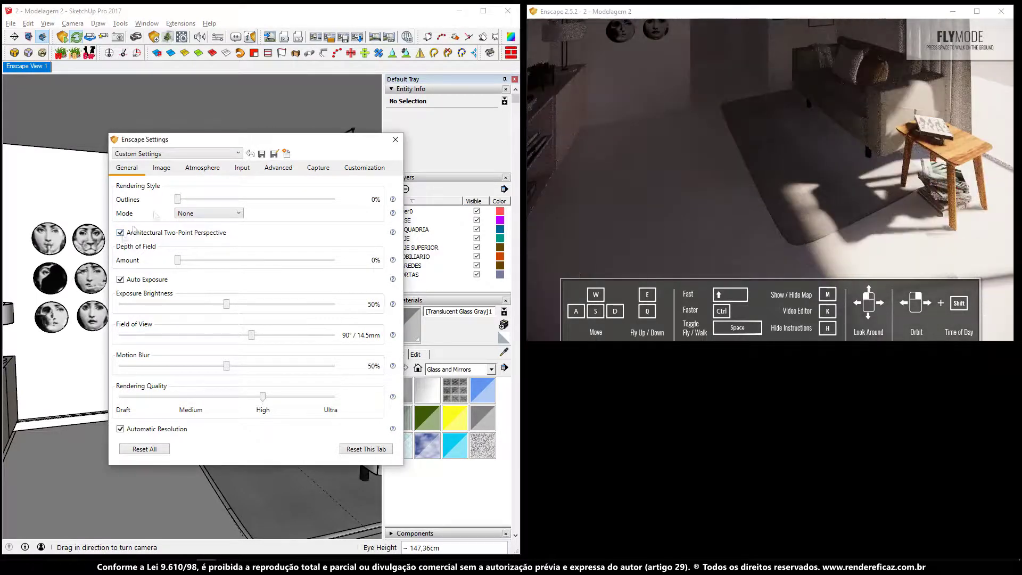
# Fly back with mouse-look and W/S/D to frame plates, pictures, sofa, side table and window.
pyautogui.moveTo(703, 202); pyautogui.dragTo(685, 32)
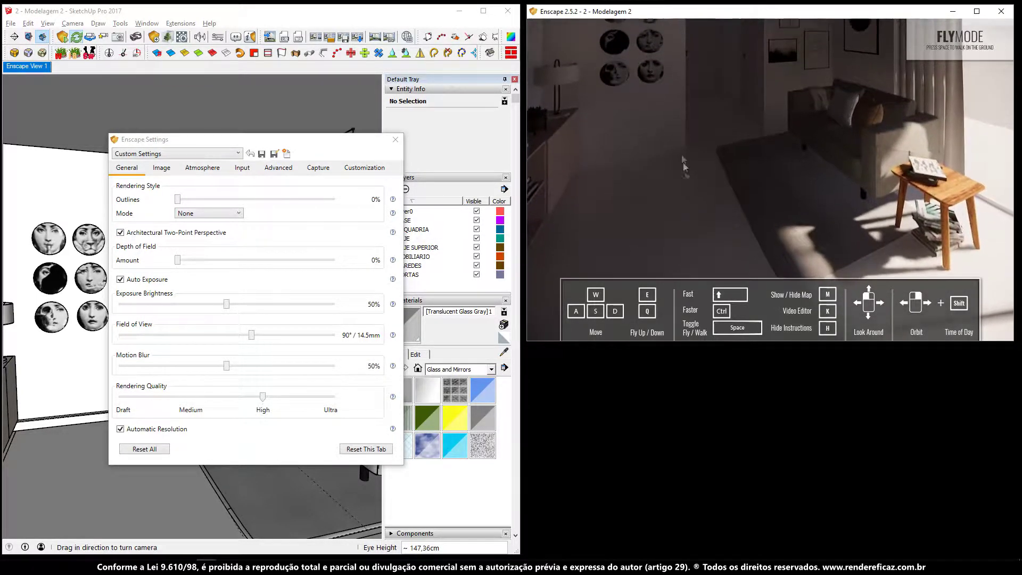
pyautogui.moveTo(775, 71); pyautogui.dragTo(767, 32)
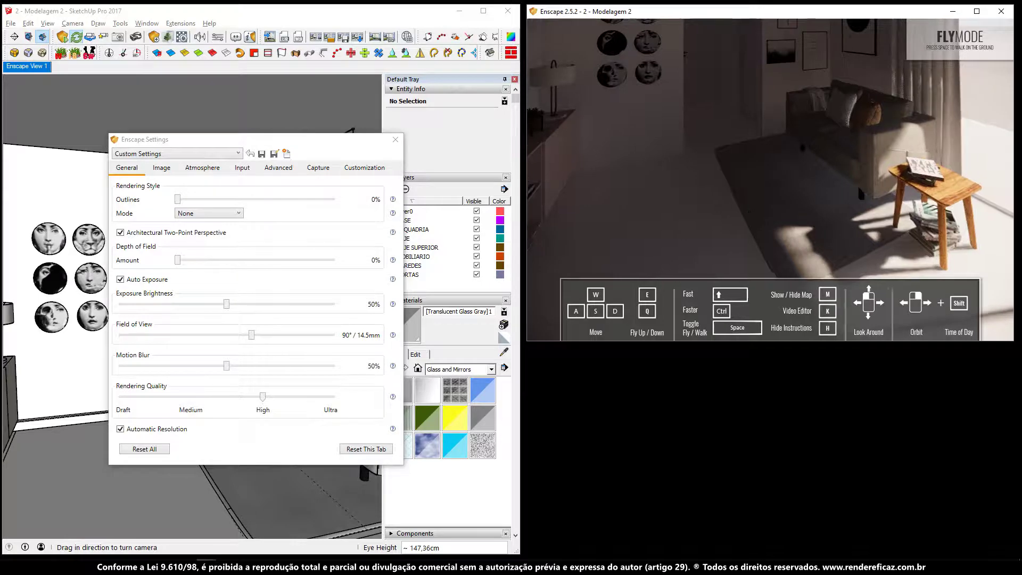
pyautogui.press('w')
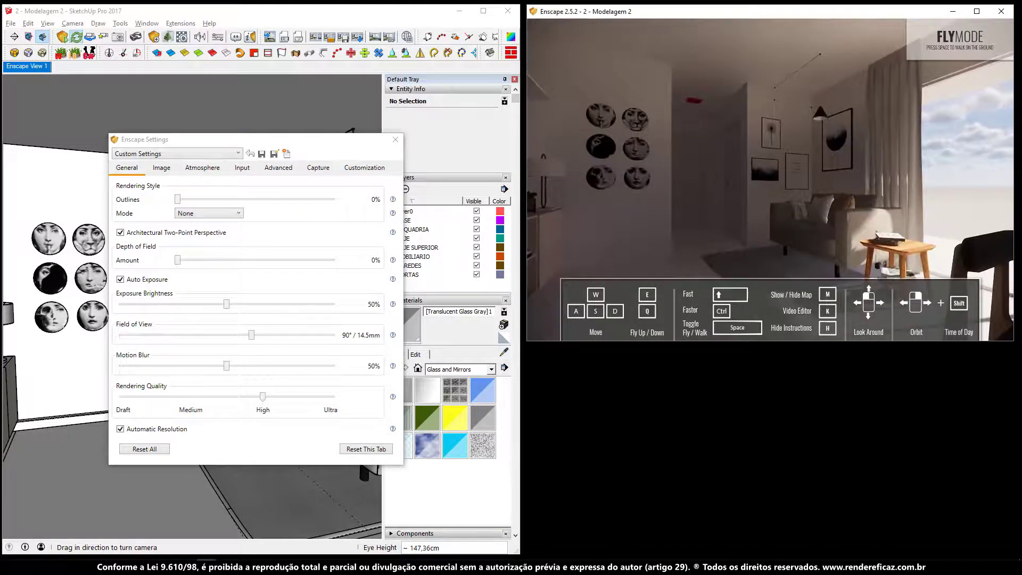
pyautogui.moveTo(660, 40); pyautogui.dragTo(672, 38)
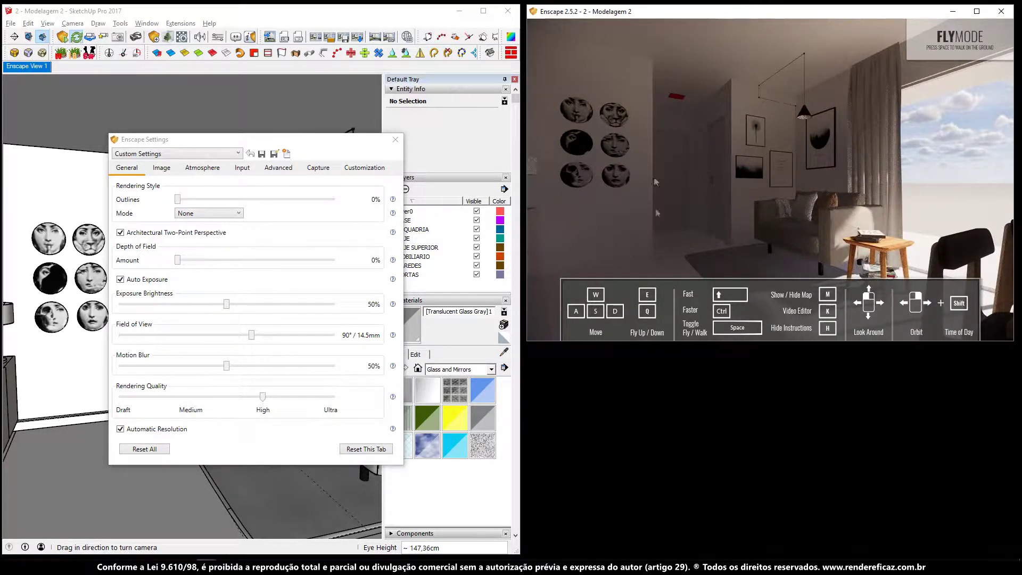
pyautogui.moveTo(781, 23)
pyautogui.mouseDown()
pyautogui.moveTo(756, 203)
pyautogui.moveTo(805, 202)
pyautogui.mouseUp()
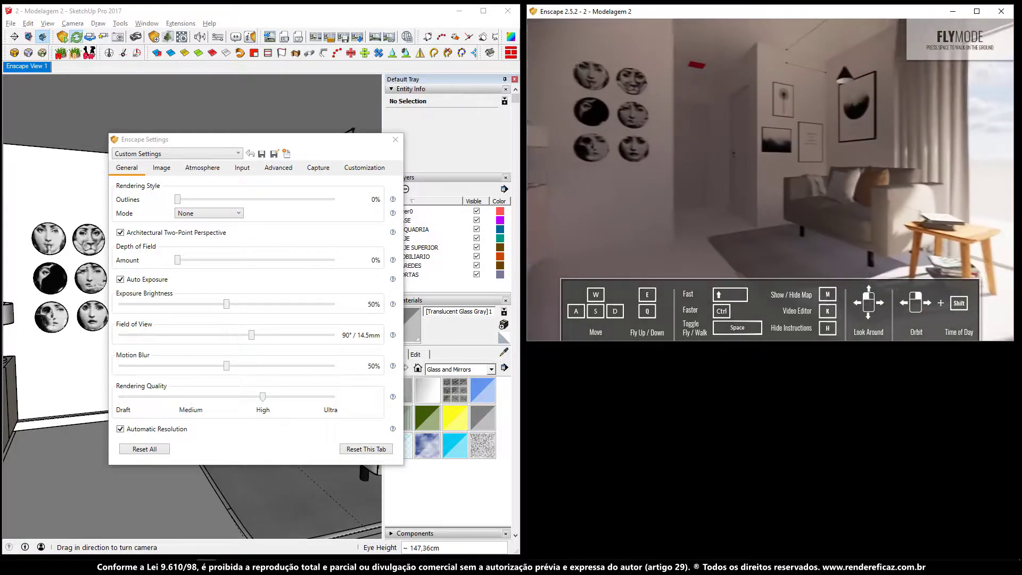
pyautogui.press('s')
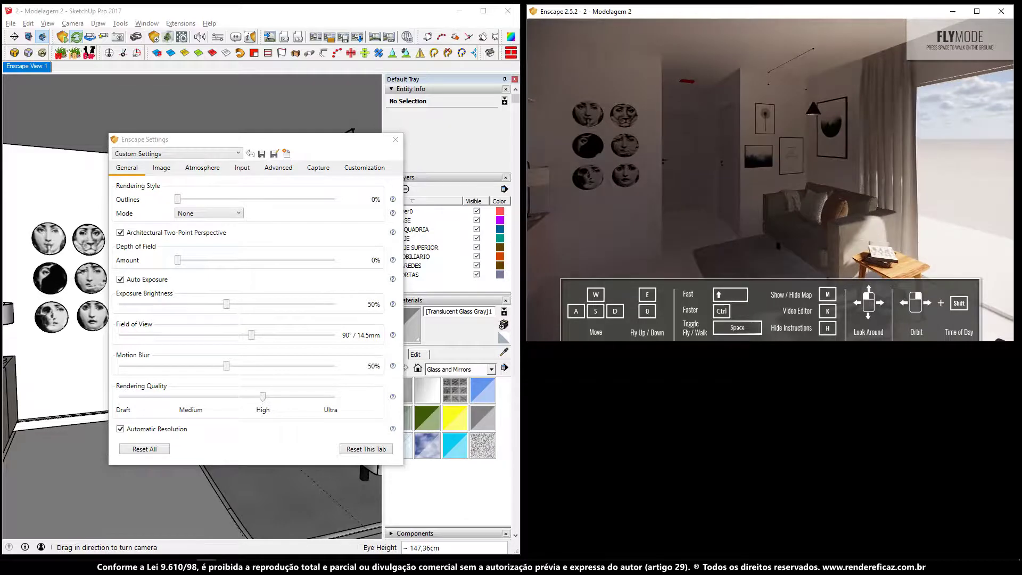
pyautogui.press('d')
pyautogui.press('s')
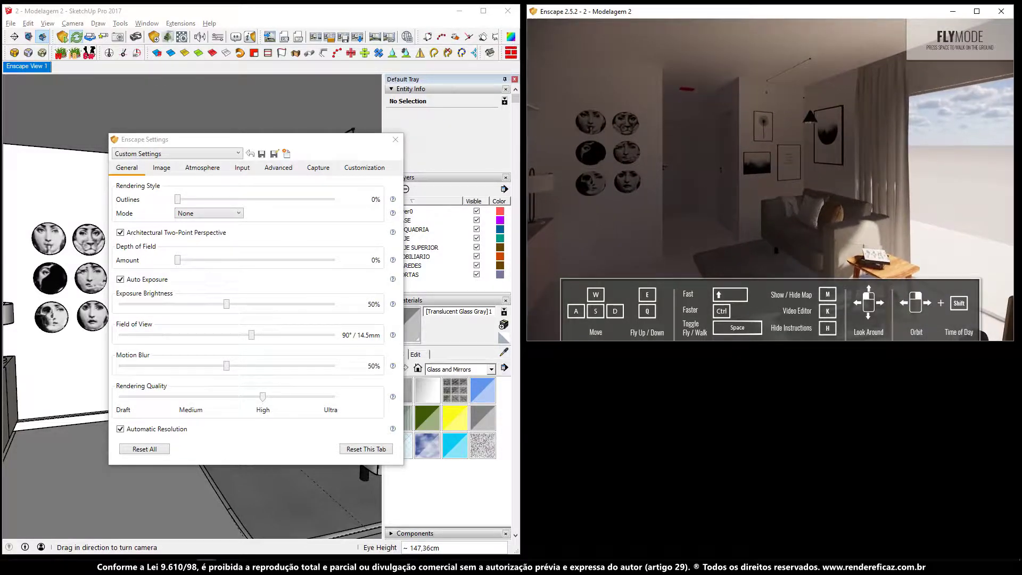
pyautogui.click(67, 4)
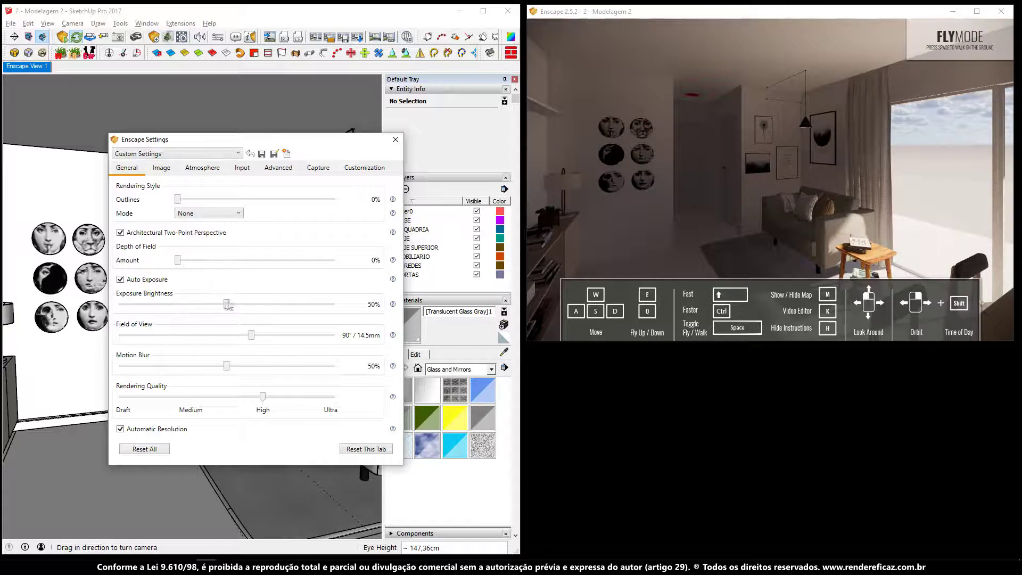
# Toggle Auto Exposure and test Exposure Brightness values, settling at 66%.
pyautogui.moveTo(230, 311); pyautogui.dragTo(333, 307)
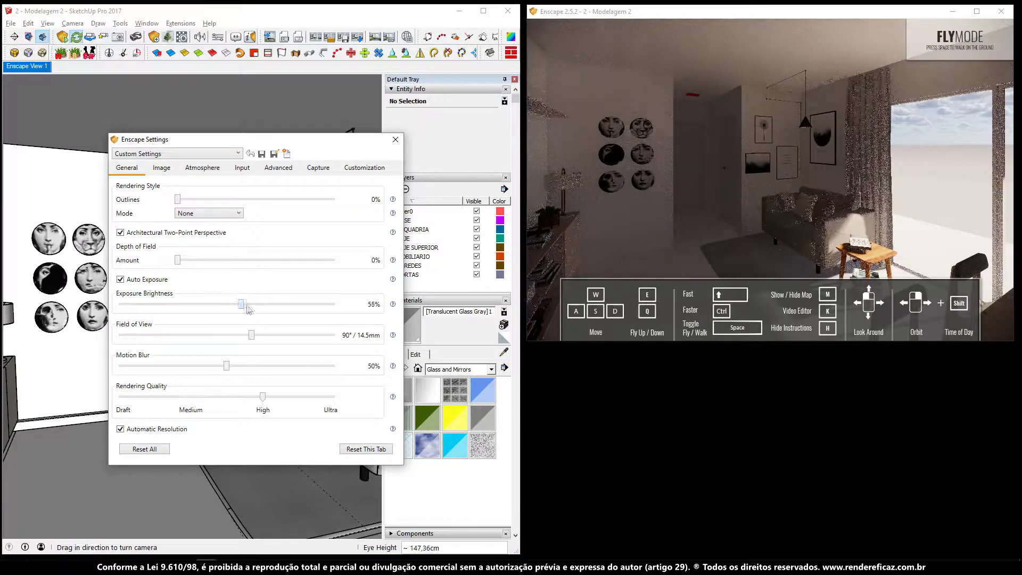
pyautogui.moveTo(333, 306)
pyautogui.mouseDown()
pyautogui.moveTo(135, 333)
pyautogui.moveTo(134, 310)
pyautogui.mouseUp()
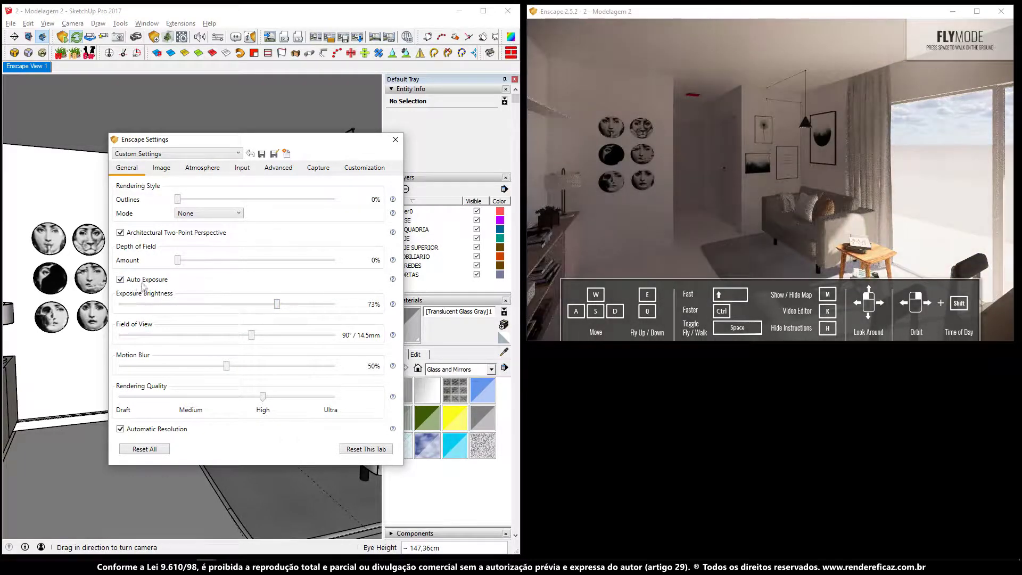
pyautogui.moveTo(279, 306); pyautogui.dragTo(316, 304)
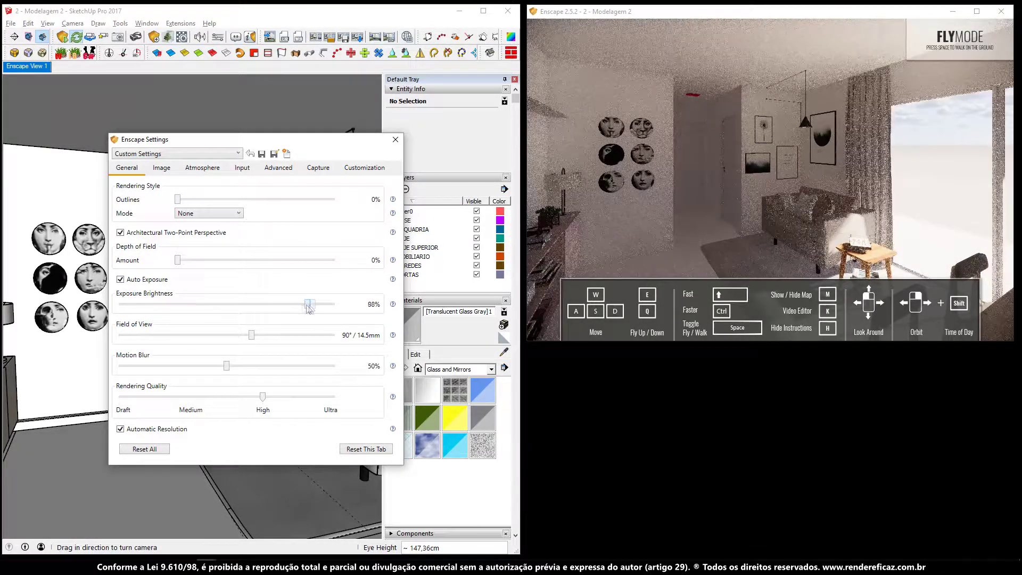
pyautogui.click(142, 282)
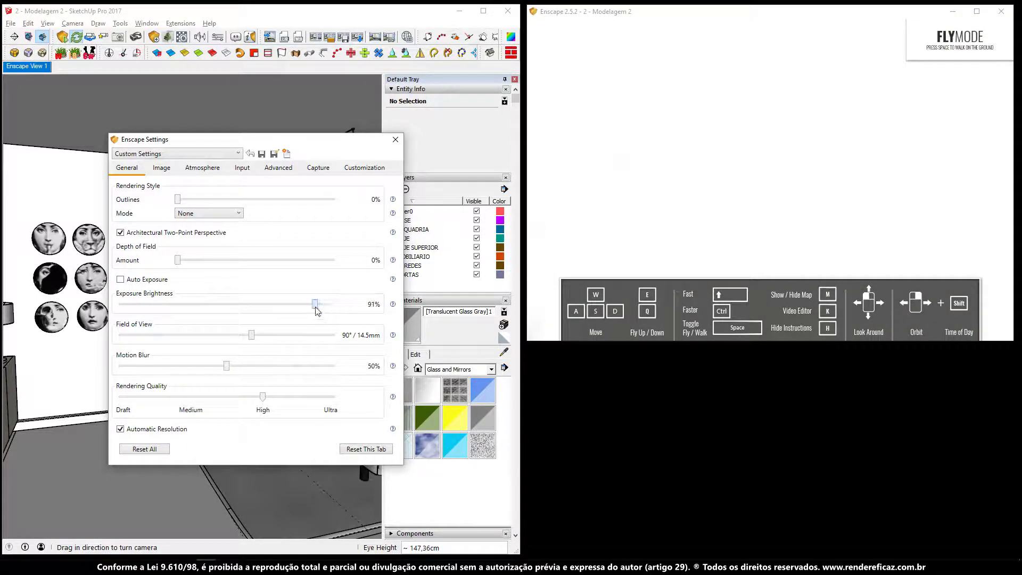
pyautogui.moveTo(286, 309); pyautogui.dragTo(272, 320)
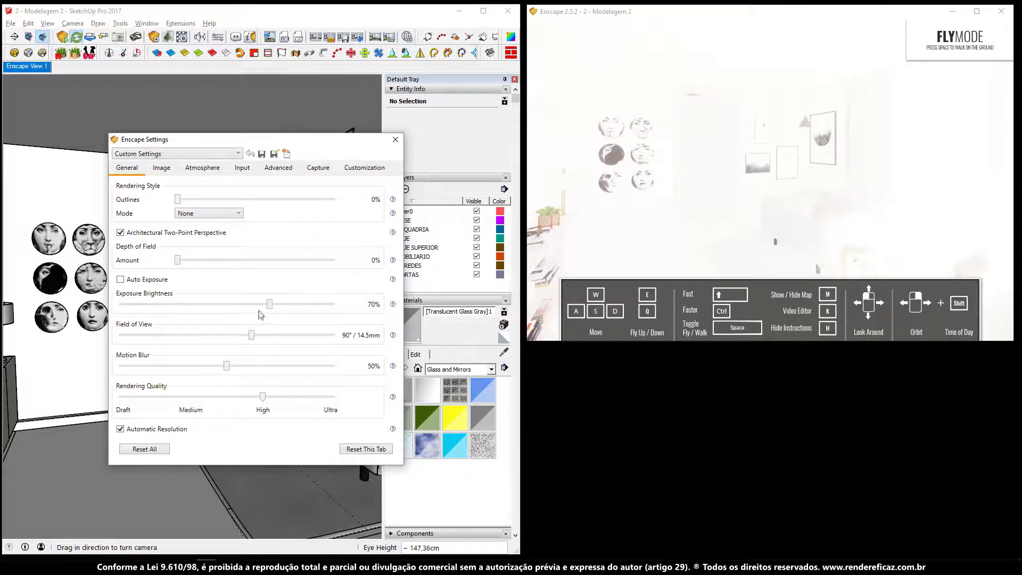
pyautogui.moveTo(271, 307)
pyautogui.mouseDown()
pyautogui.moveTo(97, 335)
pyautogui.moveTo(270, 304)
pyautogui.mouseUp()
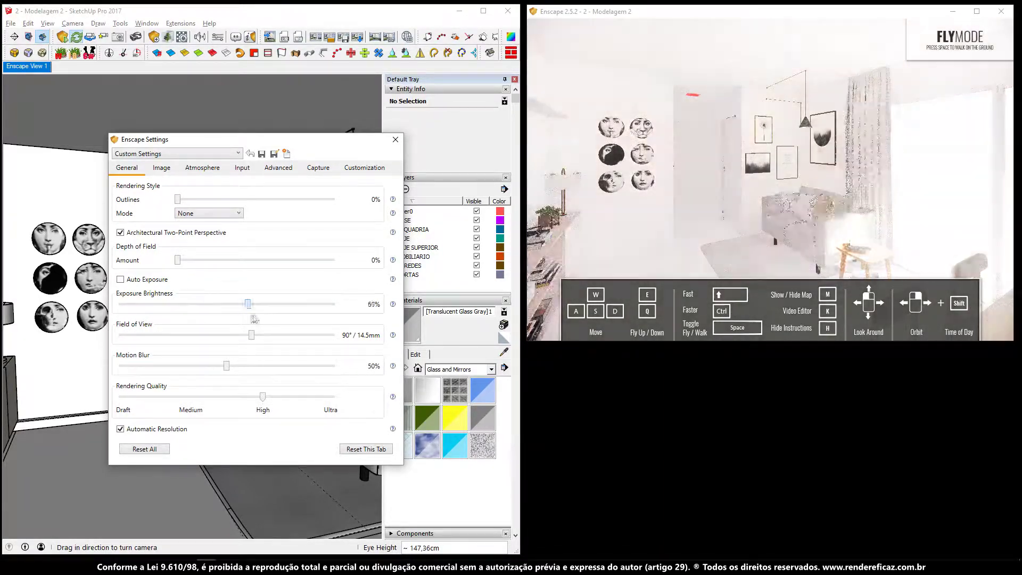
pyautogui.moveTo(263, 318); pyautogui.dragTo(265, 321)
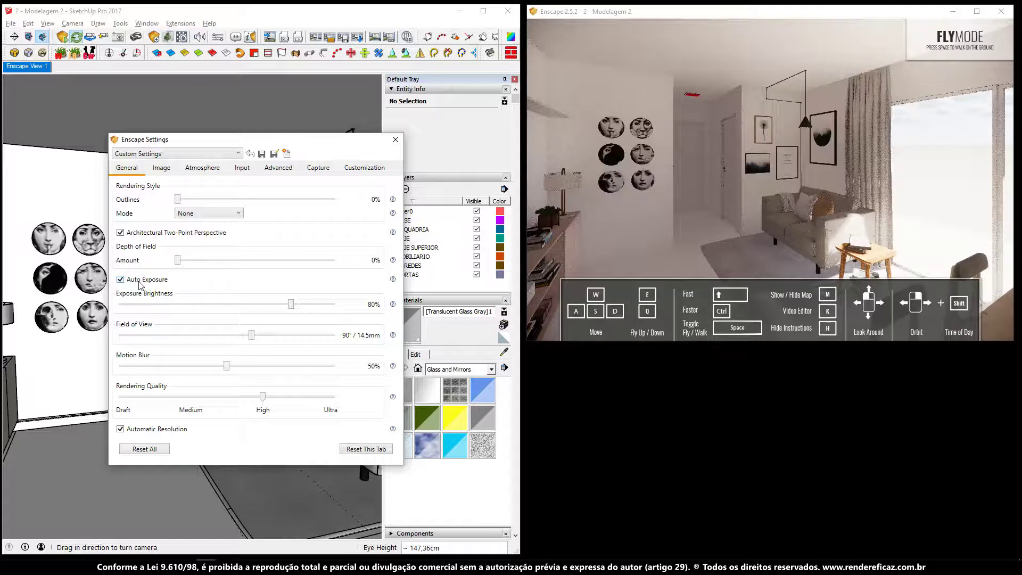
pyautogui.moveTo(291, 307); pyautogui.dragTo(258, 314)
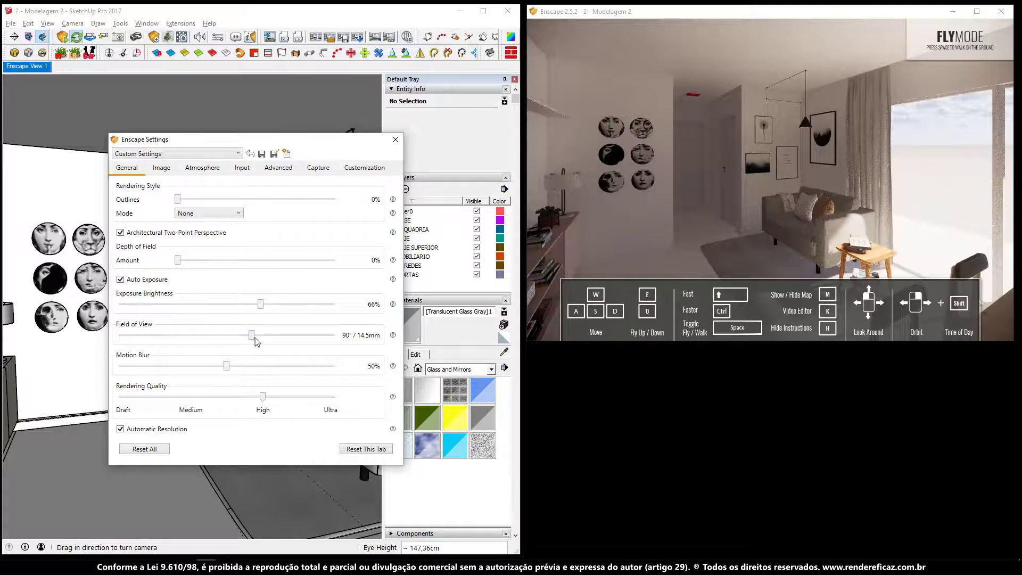
# Synchronize the Enscape view with the SketchUp camera and close Enscape Settings.
pyautogui.moveTo(252, 337)
pyautogui.mouseDown()
pyautogui.moveTo(305, 338)
pyautogui.moveTo(245, 347)
pyautogui.moveTo(166, 340)
pyautogui.moveTo(233, 355)
pyautogui.moveTo(190, 357)
pyautogui.moveTo(239, 359)
pyautogui.moveTo(196, 336)
pyautogui.moveTo(222, 335)
pyautogui.moveTo(212, 346)
pyautogui.mouseUp()
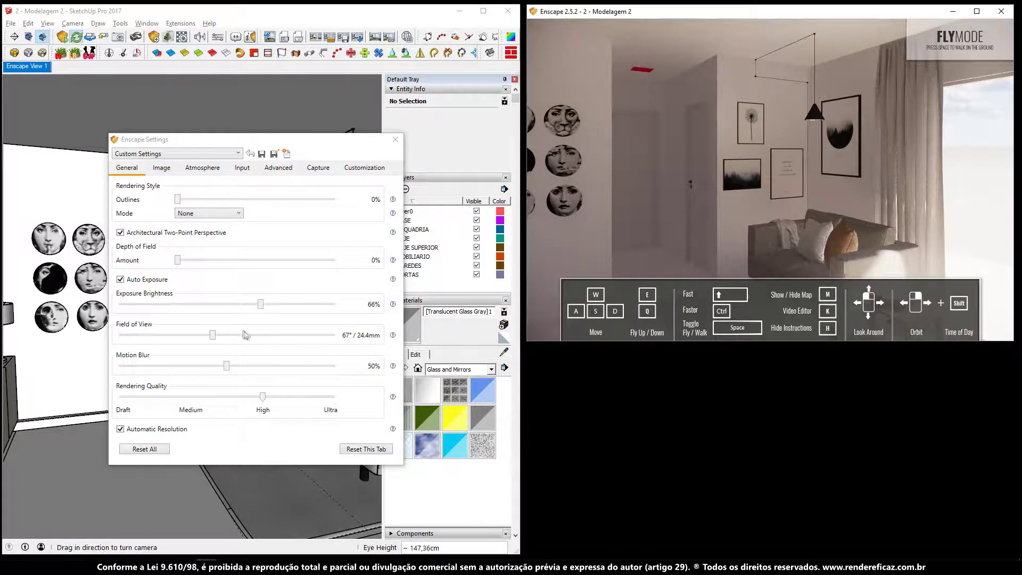
pyautogui.moveTo(302, 139); pyautogui.dragTo(379, 76)
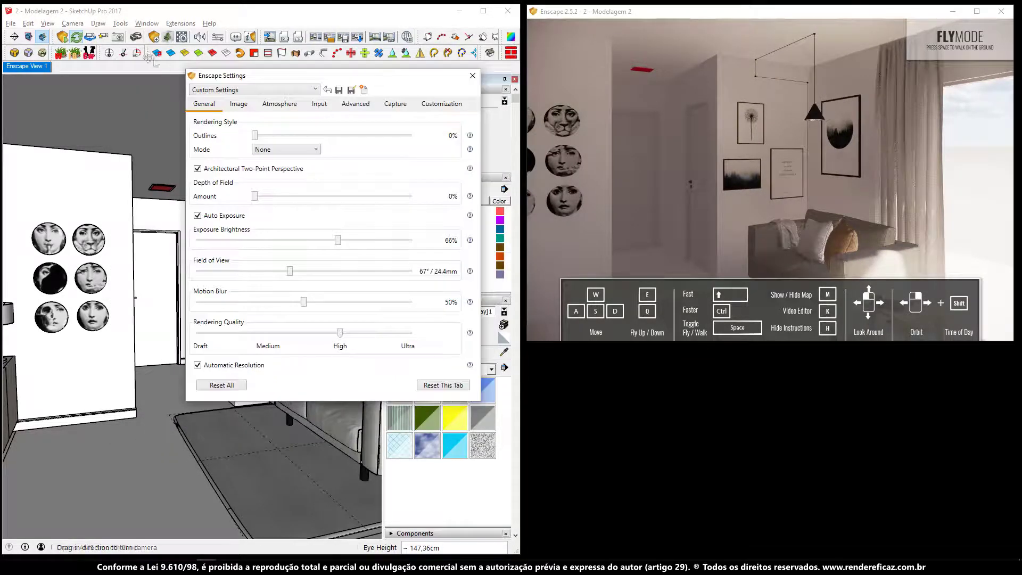
pyautogui.click(91, 37)
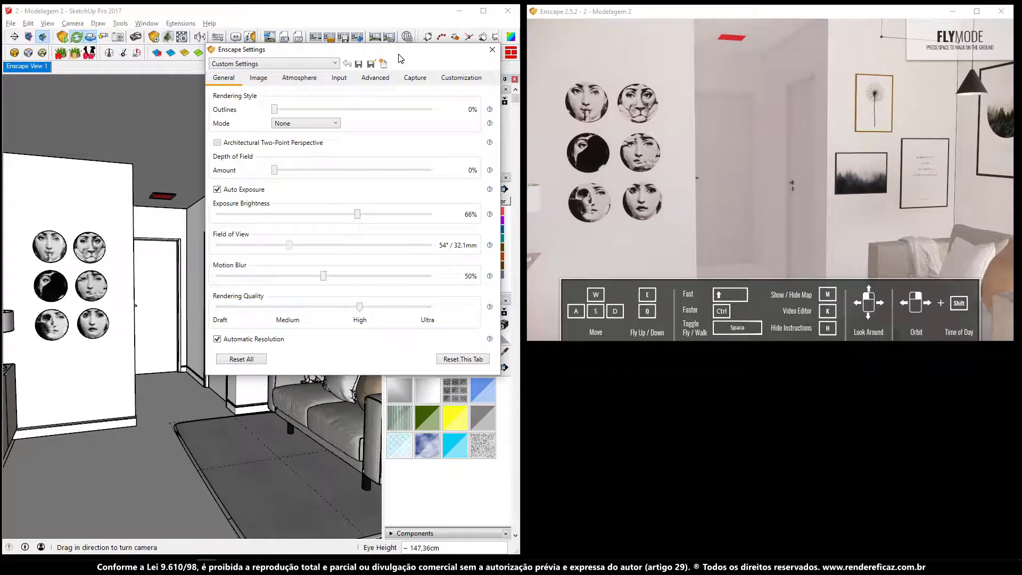
pyautogui.click(472, 76)
pyautogui.moveTo(208, 292); pyautogui.dragTo(237, 293)
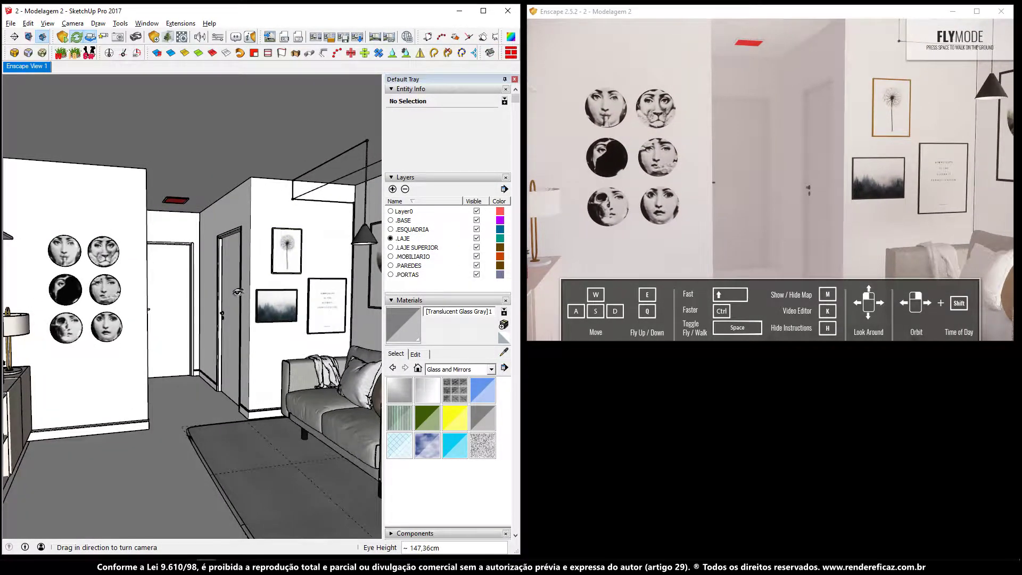
# Set SketchUp's camera field of view to 75°, trying 20° and 50° along the way, then stop view syncing.
pyautogui.moveTo(241, 296); pyautogui.dragTo(238, 293)
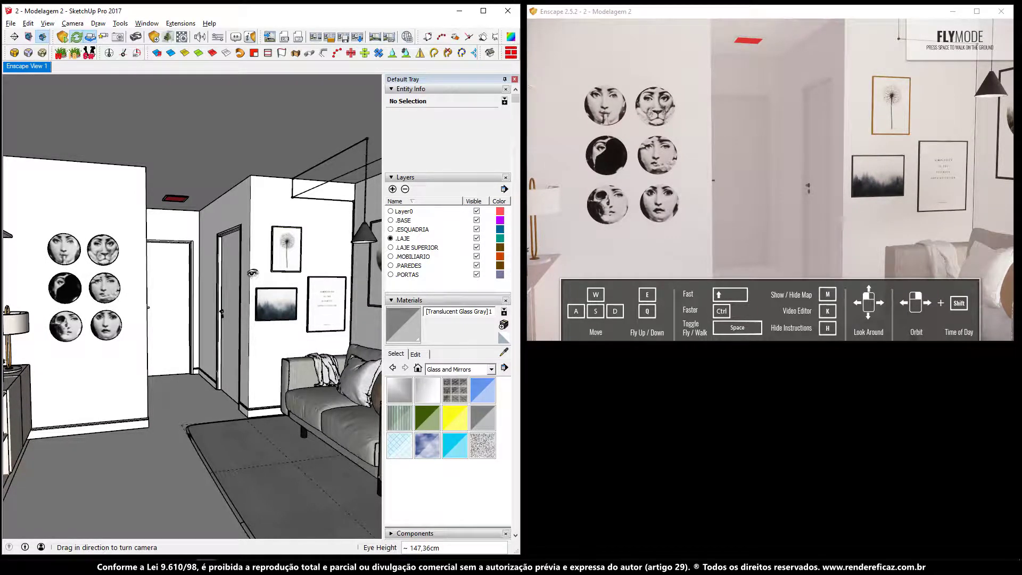
pyautogui.press('z')
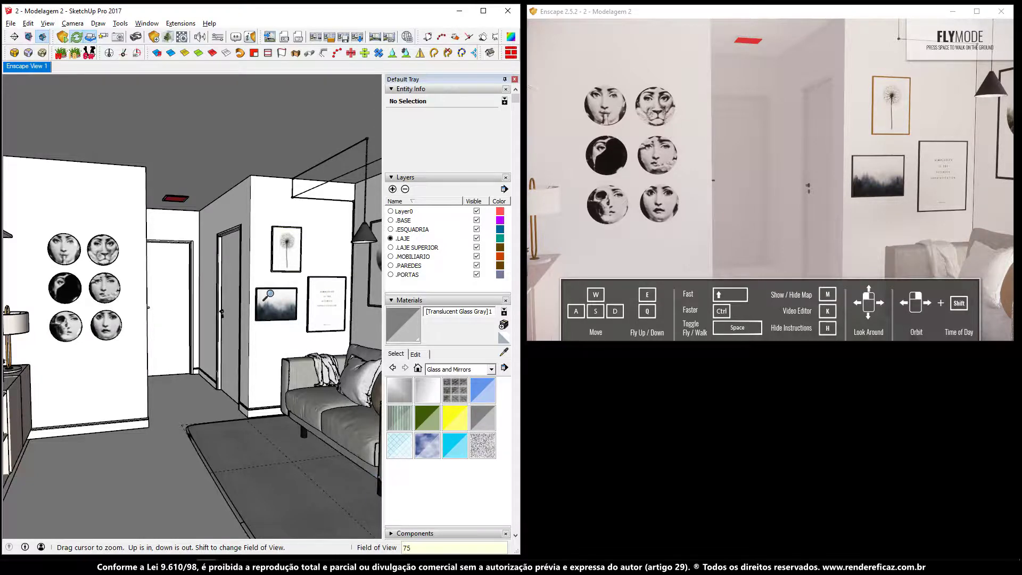
pyautogui.press('Return')
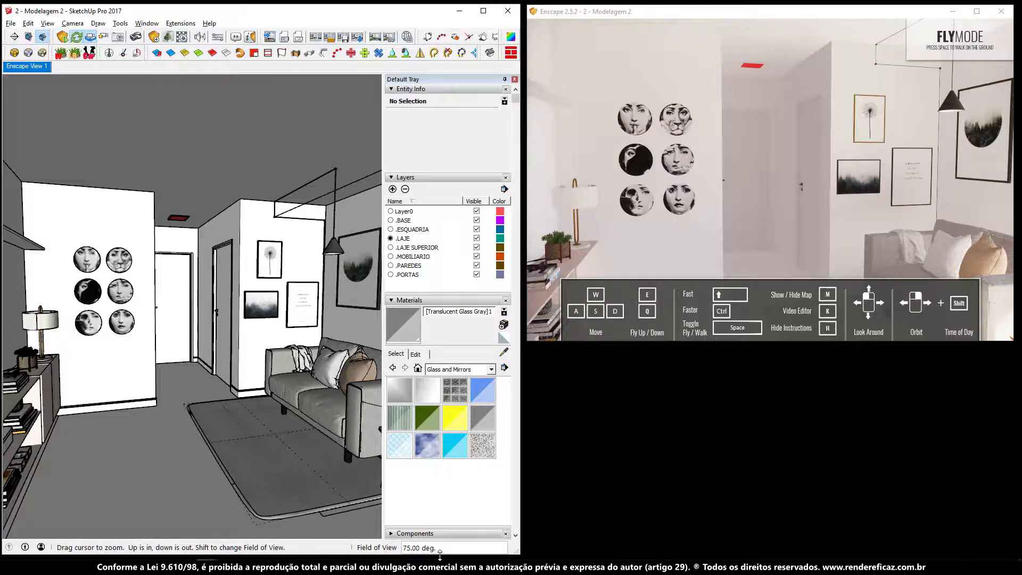
pyautogui.press('Return')
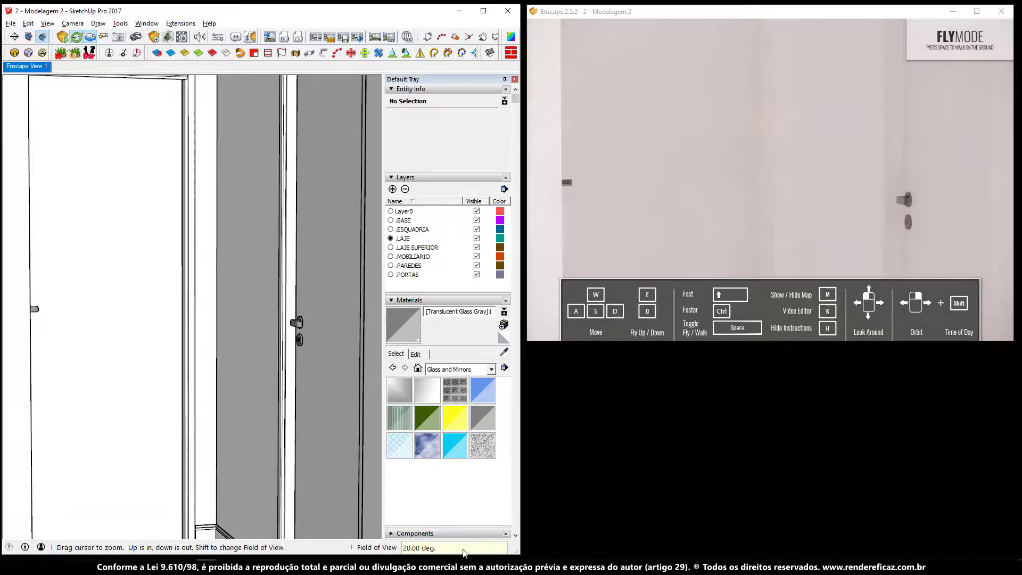
pyautogui.write('75')
pyautogui.press('Return')
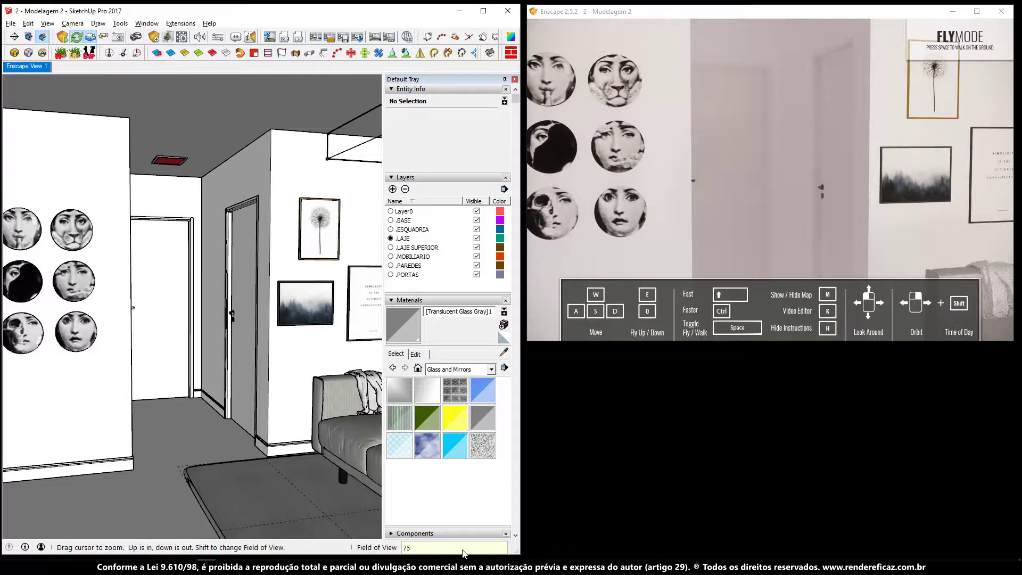
pyautogui.press('Return')
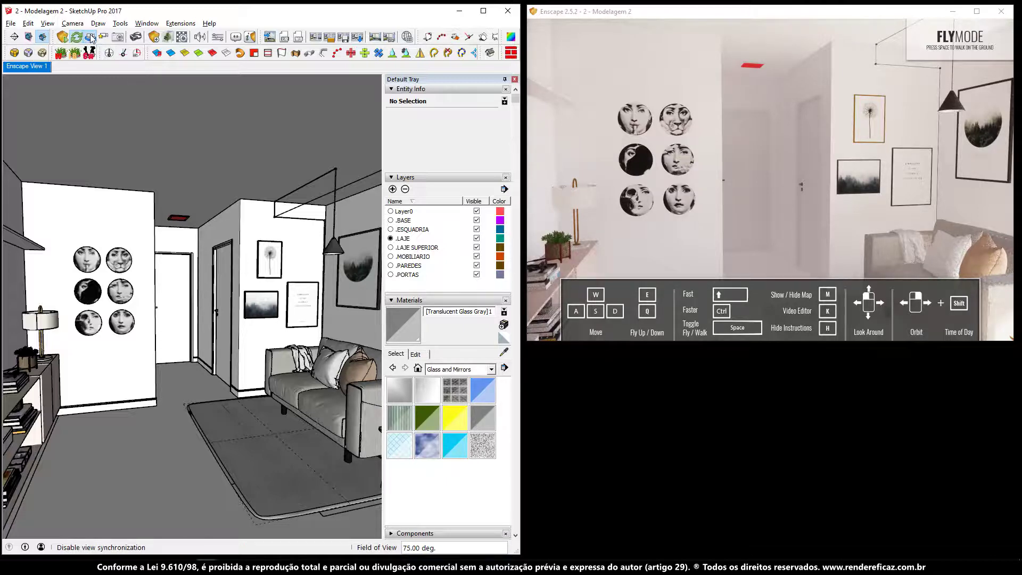
pyautogui.click(92, 37)
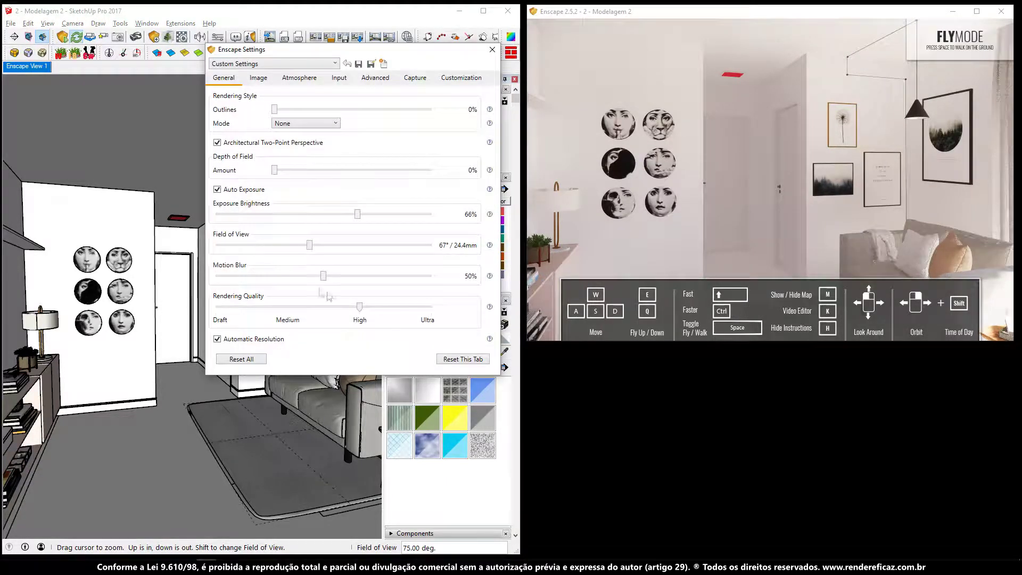
# Sweep Enscape's Field of View from the fisheye maximum down through about 84° to about 58°.
pyautogui.moveTo(383, 49); pyautogui.dragTo(284, 63)
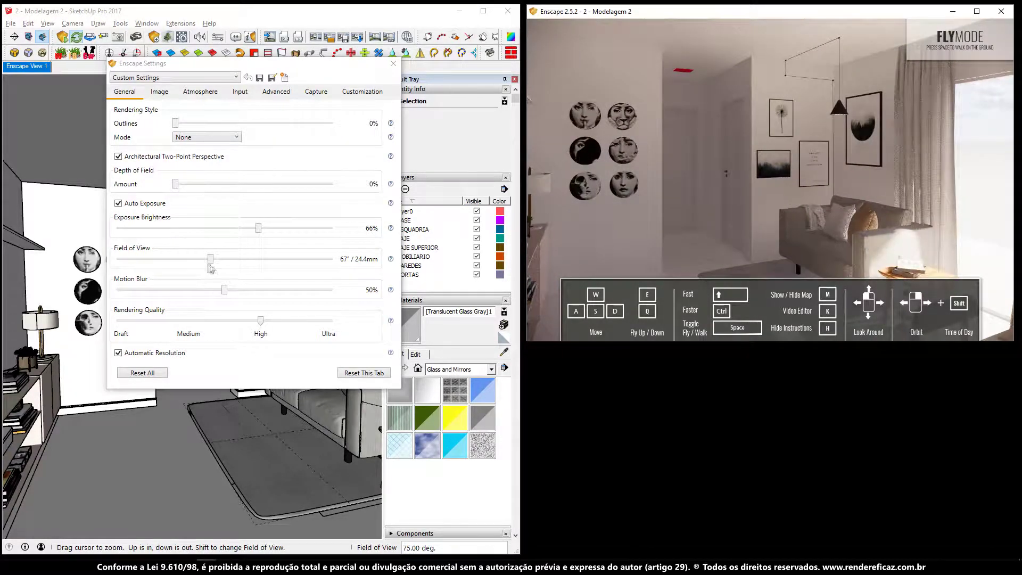
pyautogui.moveTo(212, 263); pyautogui.dragTo(228, 267)
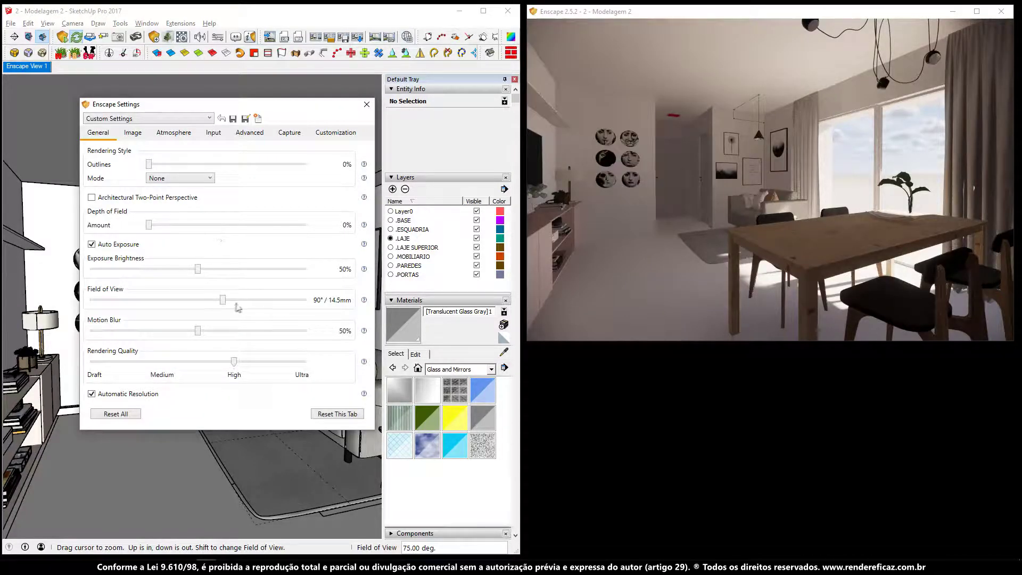
pyautogui.moveTo(223, 300); pyautogui.dragTo(328, 306)
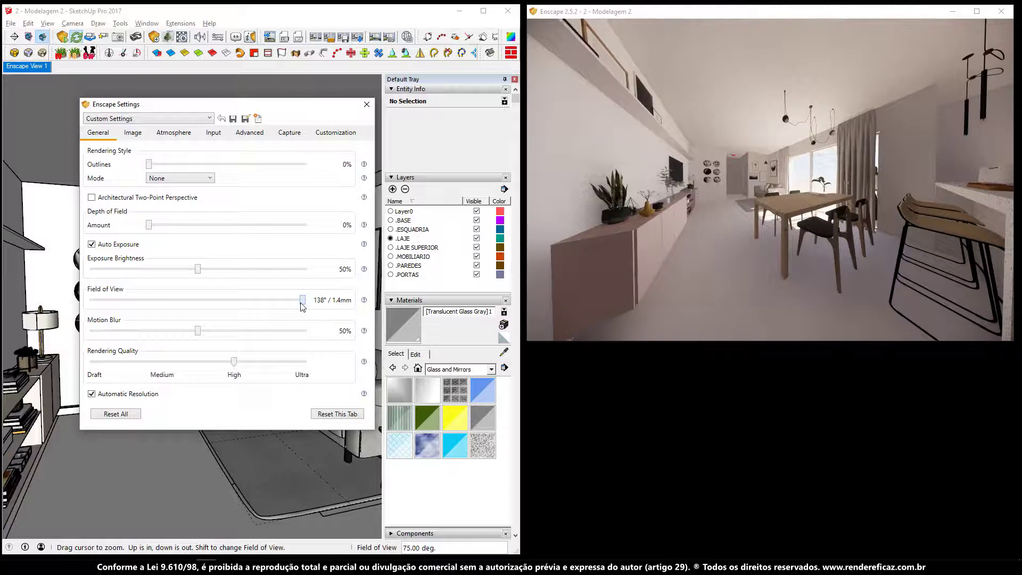
pyautogui.moveTo(306, 310); pyautogui.dragTo(318, 301)
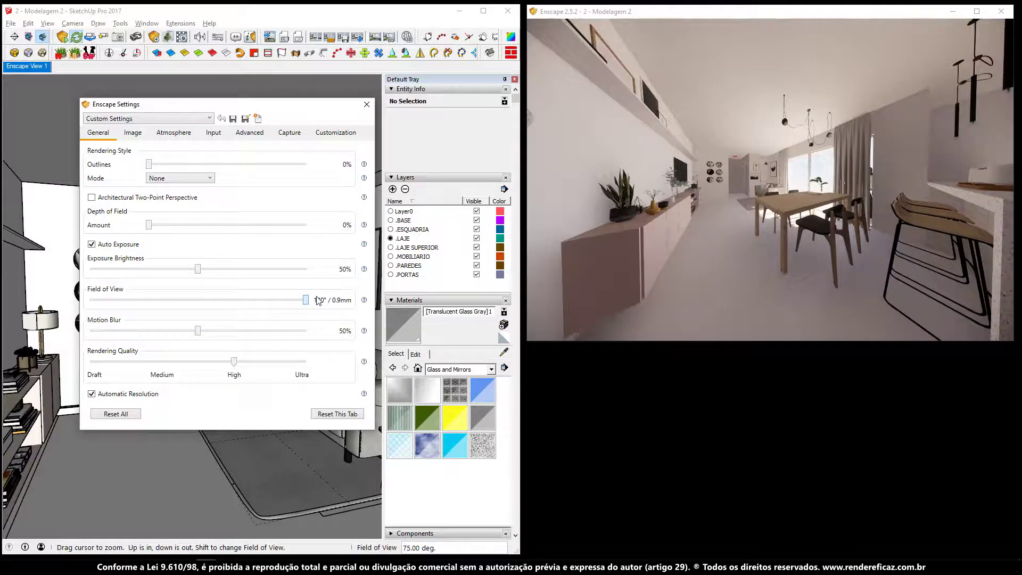
pyautogui.moveTo(308, 299); pyautogui.dragTo(260, 302)
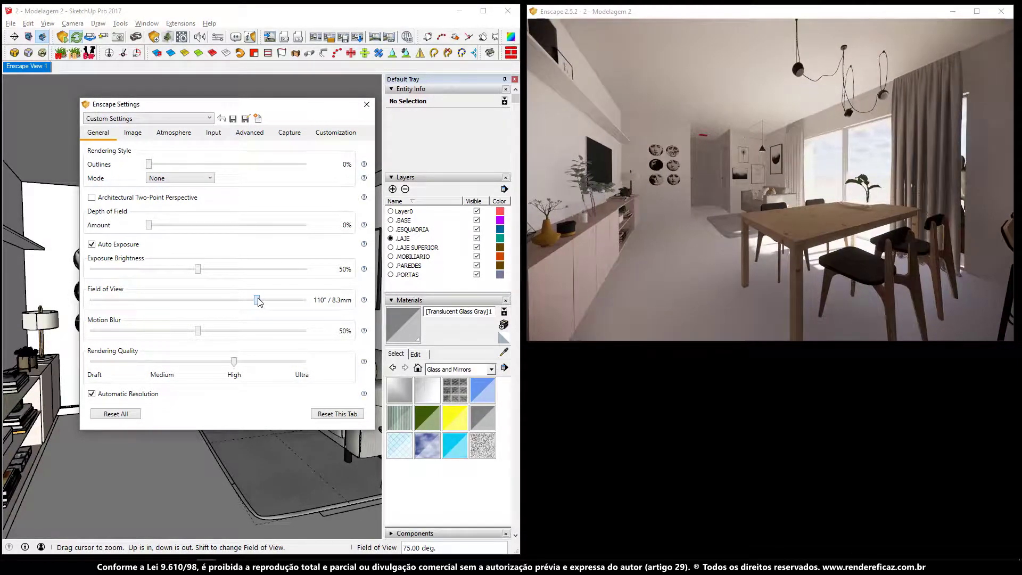
pyautogui.moveTo(260, 301); pyautogui.dragTo(247, 300)
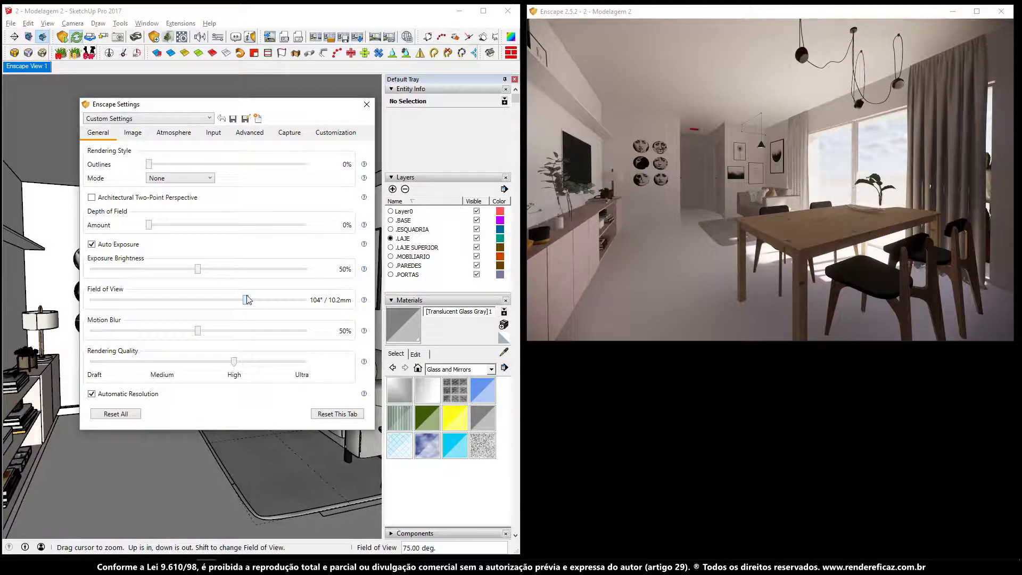
pyautogui.moveTo(247, 300); pyautogui.dragTo(194, 286)
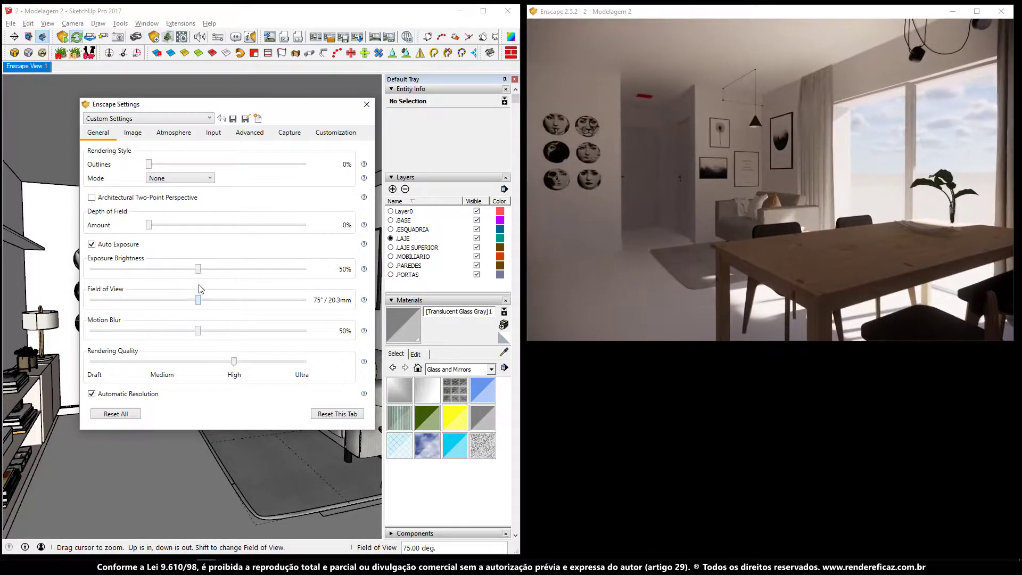
pyautogui.moveTo(196, 286); pyautogui.dragTo(155, 278)
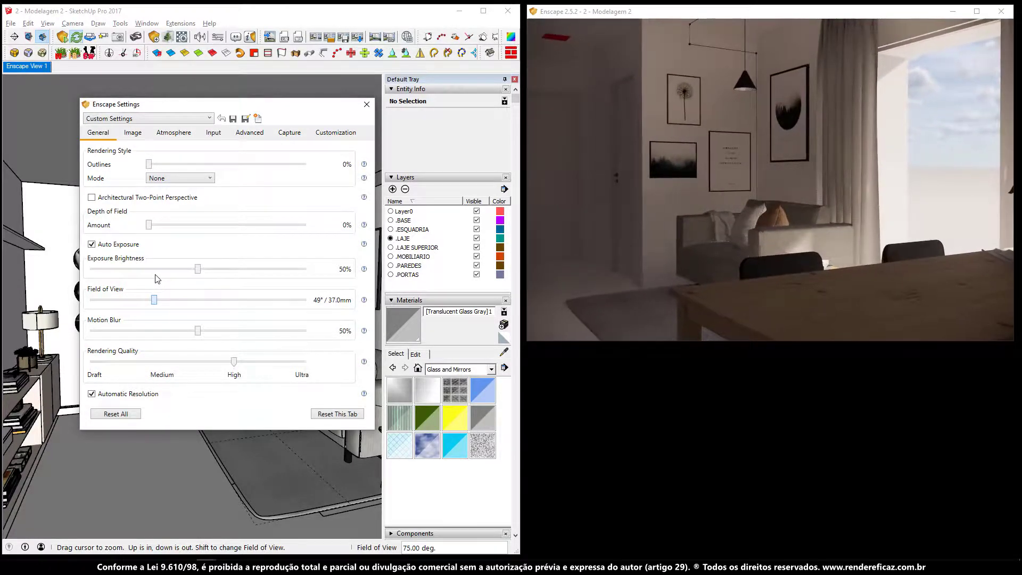
pyautogui.moveTo(154, 279)
pyautogui.mouseDown()
pyautogui.moveTo(160, 291)
pyautogui.moveTo(190, 294)
pyautogui.moveTo(154, 298)
pyautogui.mouseUp()
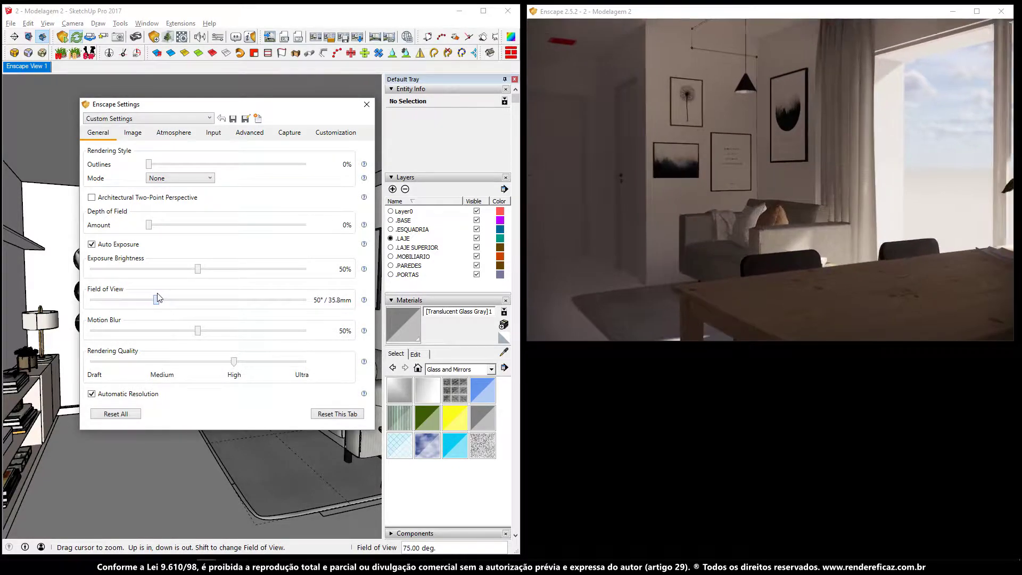
pyautogui.moveTo(154, 298); pyautogui.dragTo(196, 309)
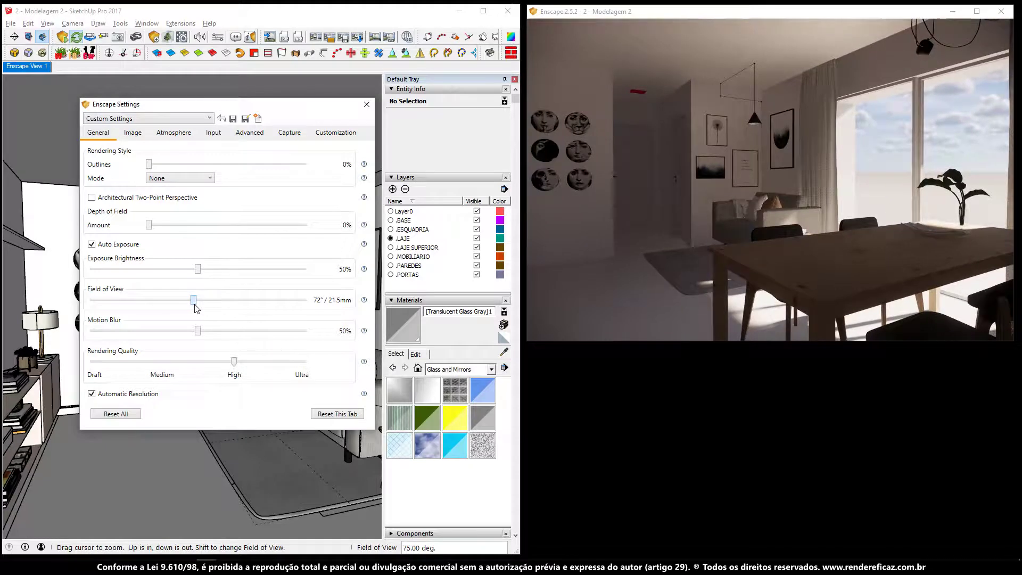
pyautogui.moveTo(195, 305); pyautogui.dragTo(195, 306)
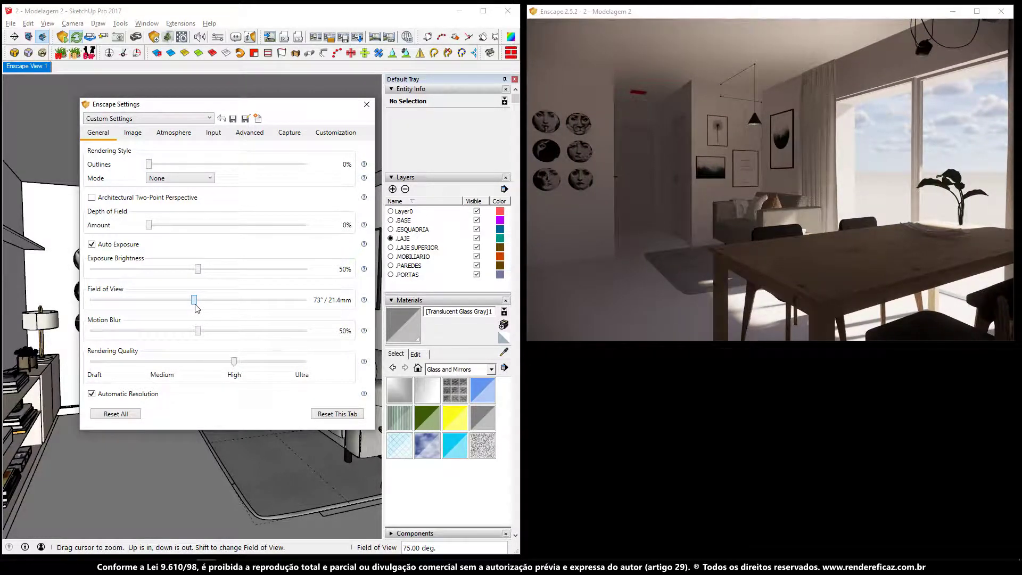
# Test narrower Field of View values down to the 10° minimum, then widen it back.
pyautogui.moveTo(727, 190); pyautogui.dragTo(767, 191)
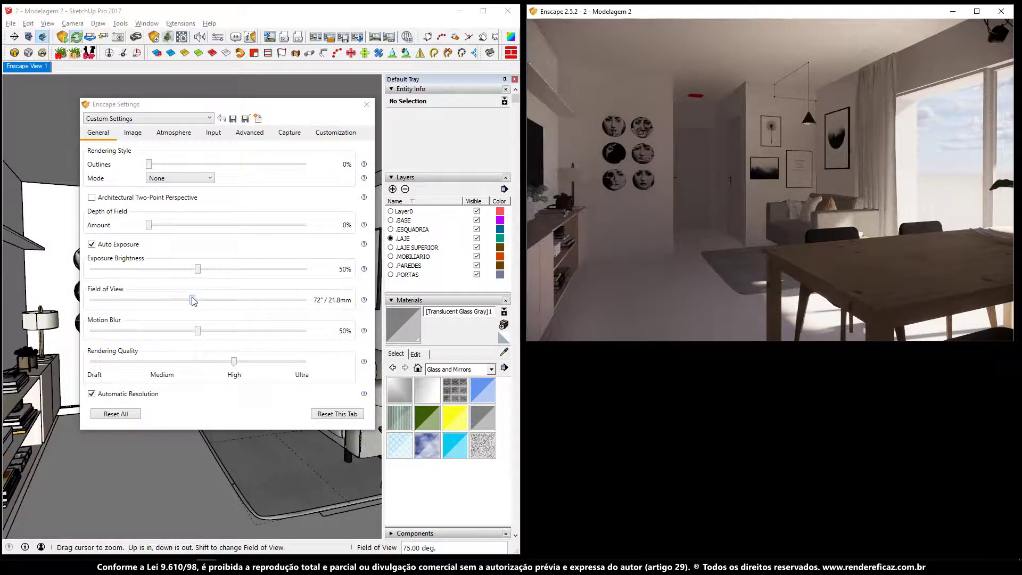
pyautogui.moveTo(197, 300); pyautogui.dragTo(191, 302)
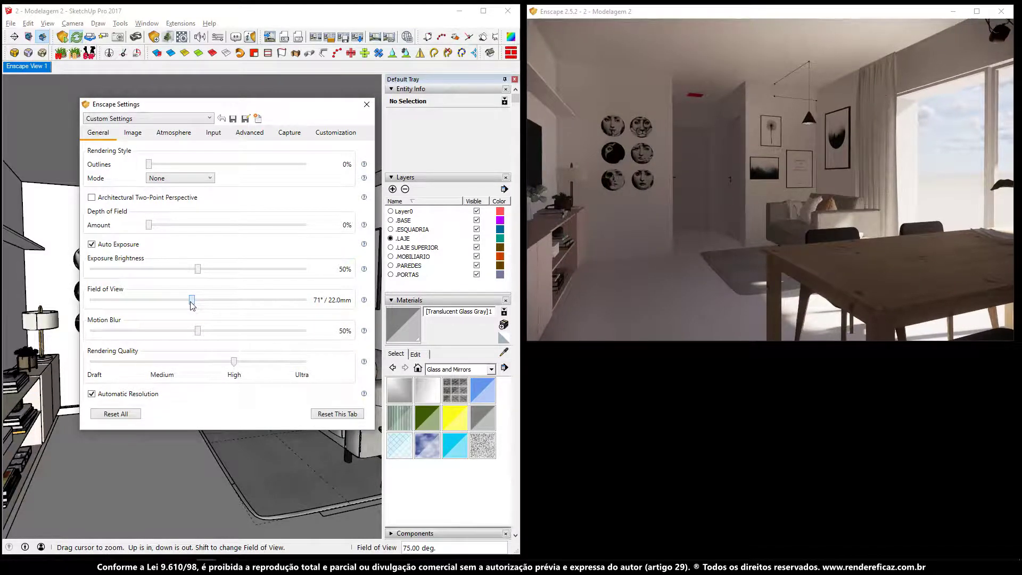
pyautogui.moveTo(191, 303); pyautogui.dragTo(179, 306)
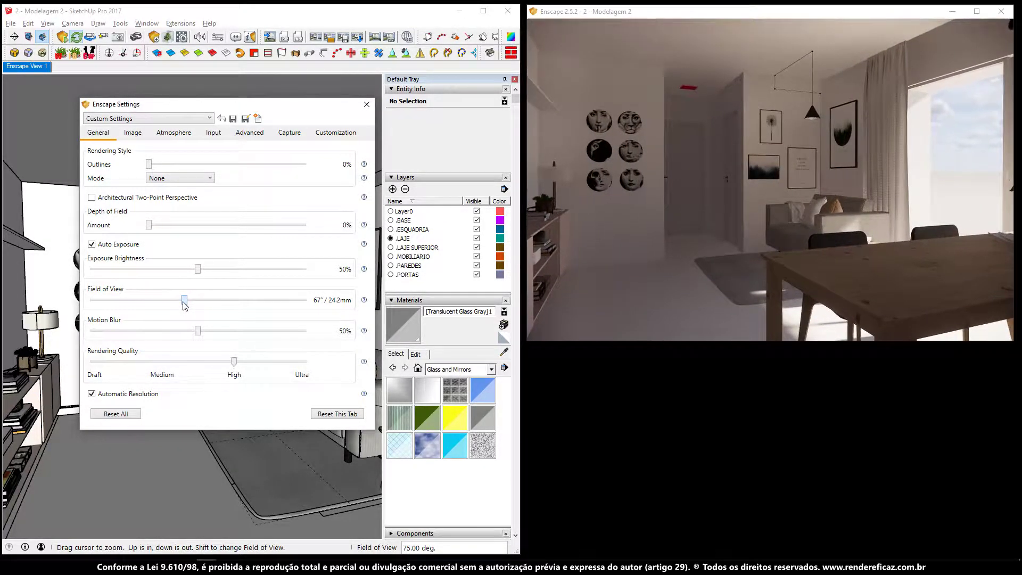
pyautogui.moveTo(179, 306); pyautogui.dragTo(166, 305)
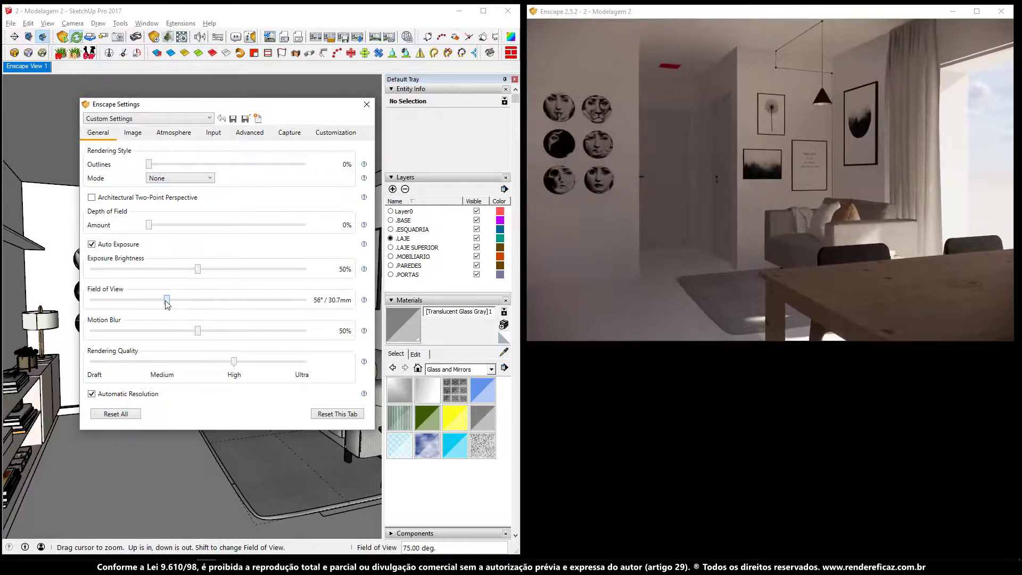
pyautogui.moveTo(167, 305); pyautogui.dragTo(166, 305)
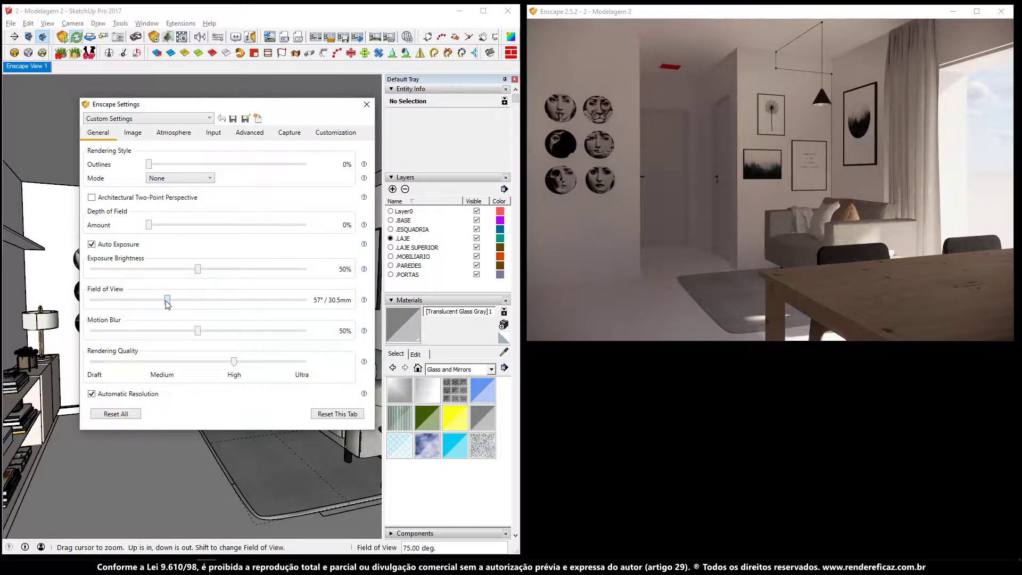
pyautogui.moveTo(167, 305); pyautogui.dragTo(77, 314)
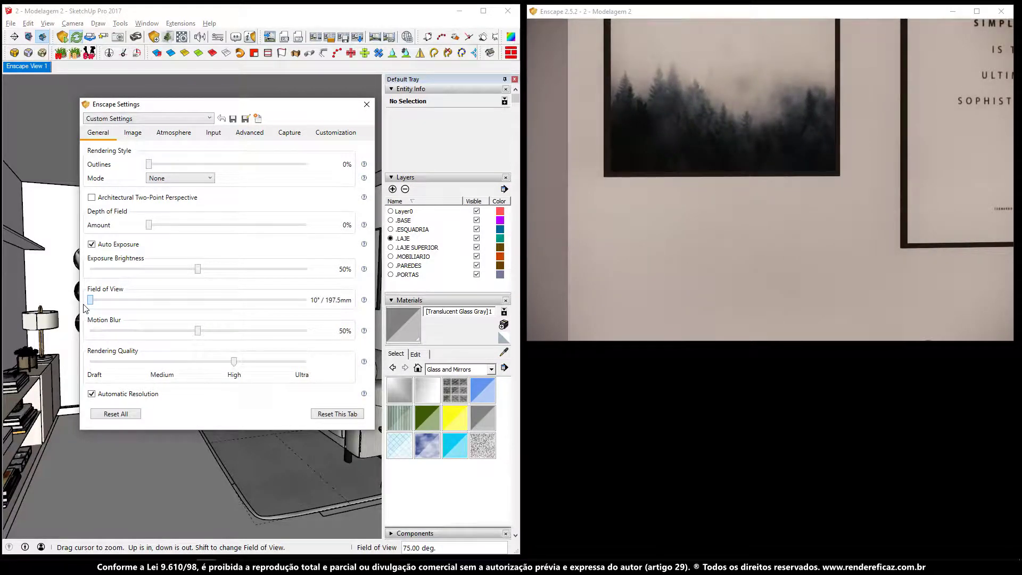
pyautogui.moveTo(90, 301)
pyautogui.mouseDown()
pyautogui.moveTo(164, 302)
pyautogui.moveTo(204, 323)
pyautogui.moveTo(156, 328)
pyautogui.mouseUp()
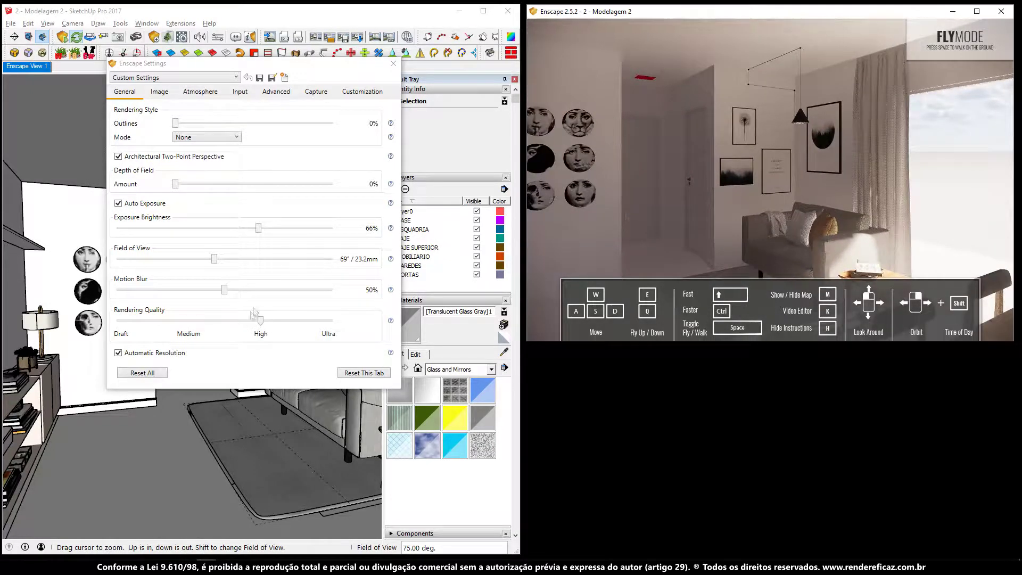
# Preview Motion Blur at 100%, then turn it back down to 0%.
pyautogui.moveTo(224, 293); pyautogui.dragTo(340, 283)
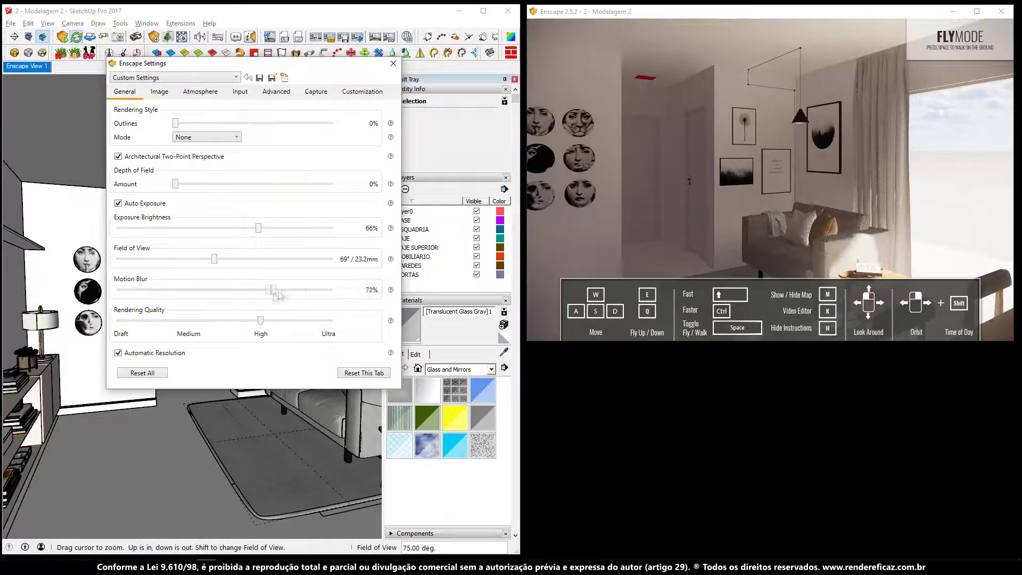
pyautogui.moveTo(664, 229)
pyautogui.mouseDown()
pyautogui.moveTo(772, 229)
pyautogui.moveTo(766, 216)
pyautogui.mouseUp()
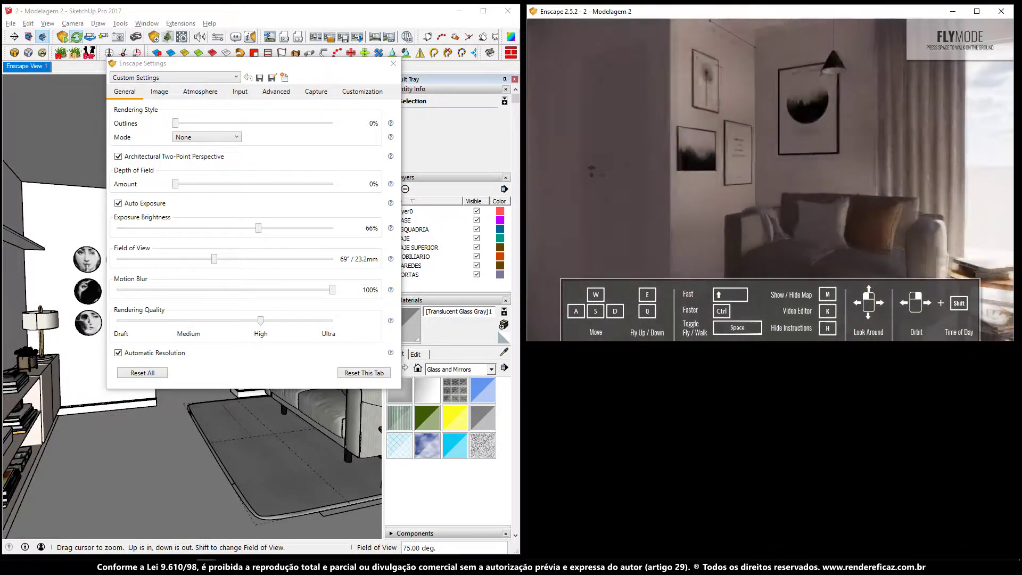
pyautogui.click(333, 297)
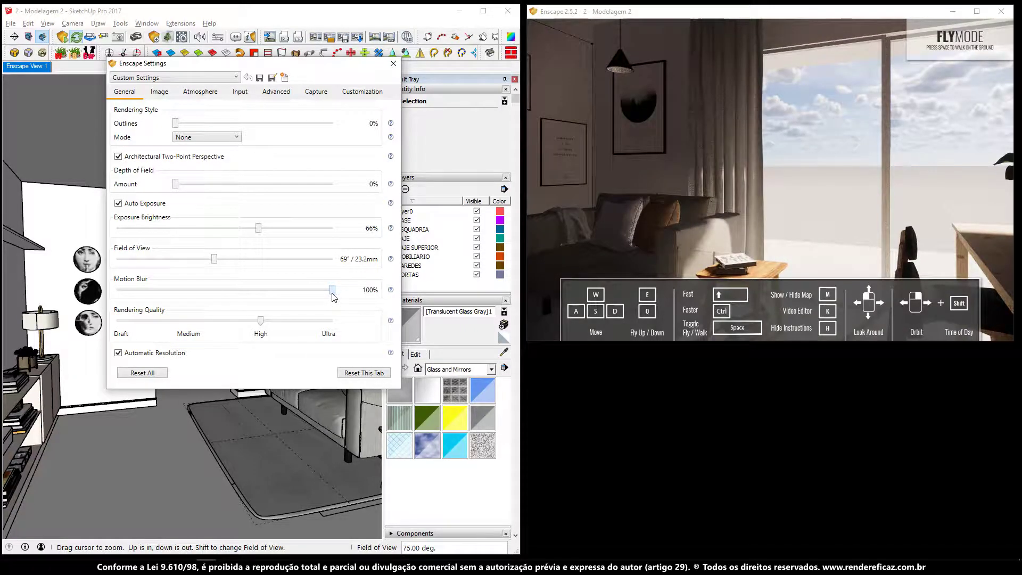
pyautogui.moveTo(331, 293); pyautogui.dragTo(114, 293)
pyautogui.moveTo(764, 141); pyautogui.dragTo(374, 248)
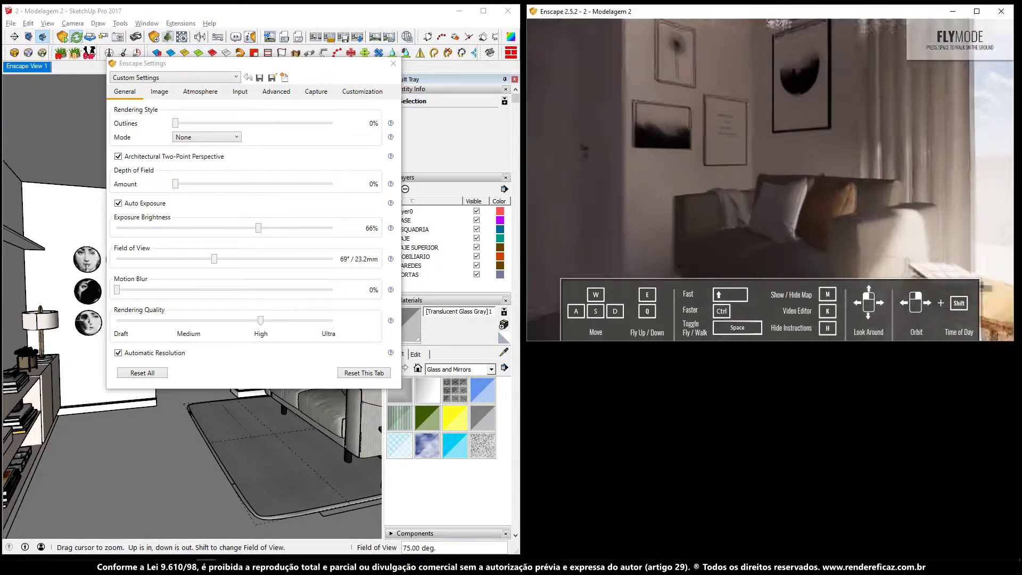
# Reset the General tab to defaults and narrow the Field of View to about 72°.
pyautogui.click(358, 374)
pyautogui.click(286, 230)
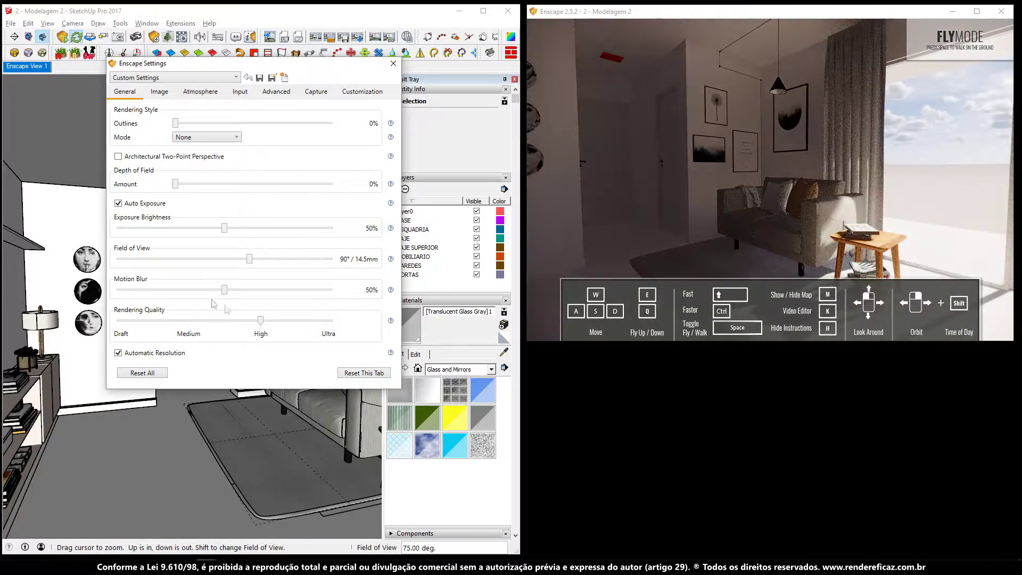
pyautogui.moveTo(249, 262); pyautogui.dragTo(220, 266)
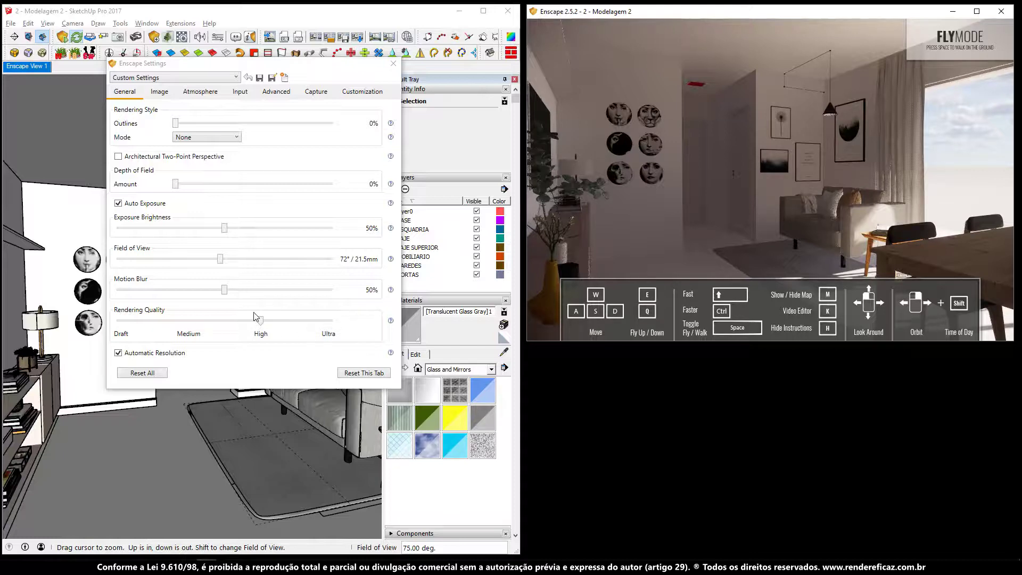
pyautogui.moveTo(695, 200); pyautogui.dragTo(669, 202)
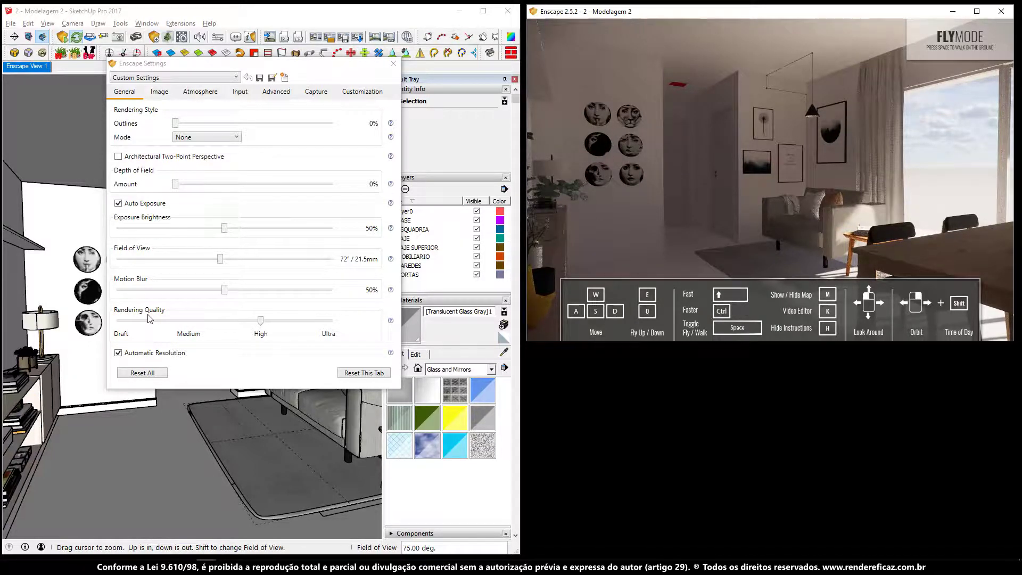
pyautogui.click(333, 321)
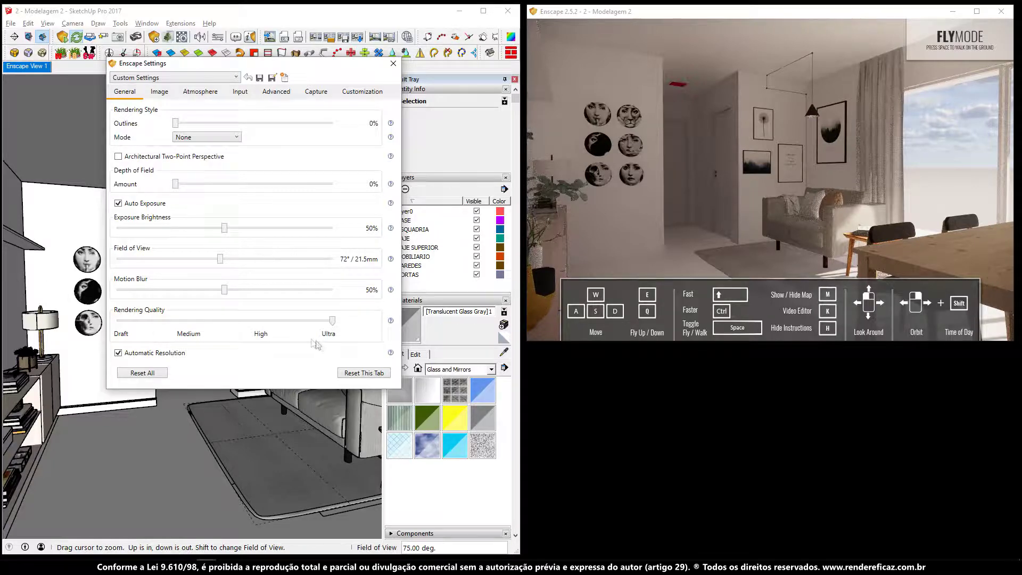
pyautogui.moveTo(334, 320); pyautogui.dragTo(223, 329)
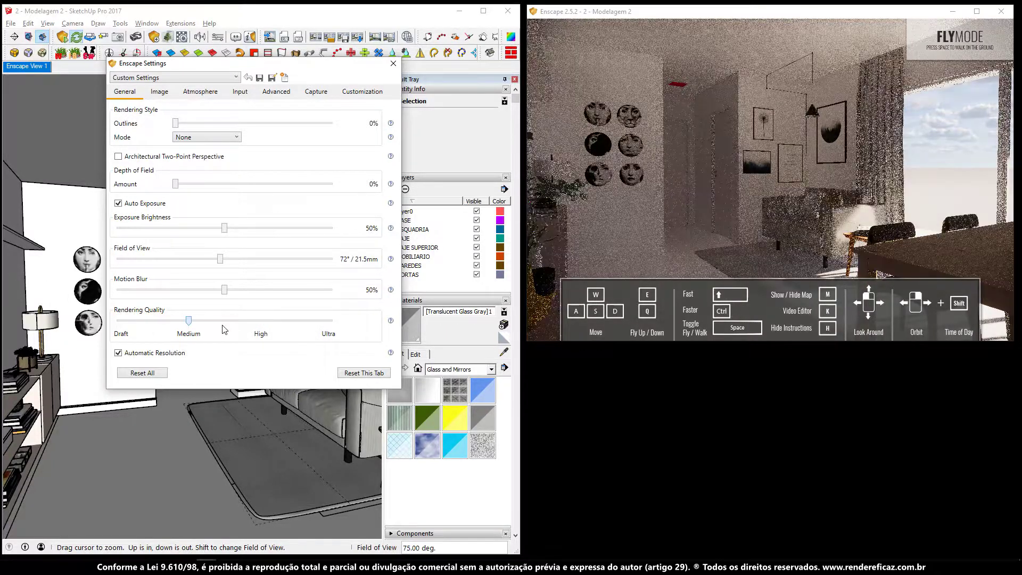
pyautogui.moveTo(207, 329); pyautogui.dragTo(127, 330)
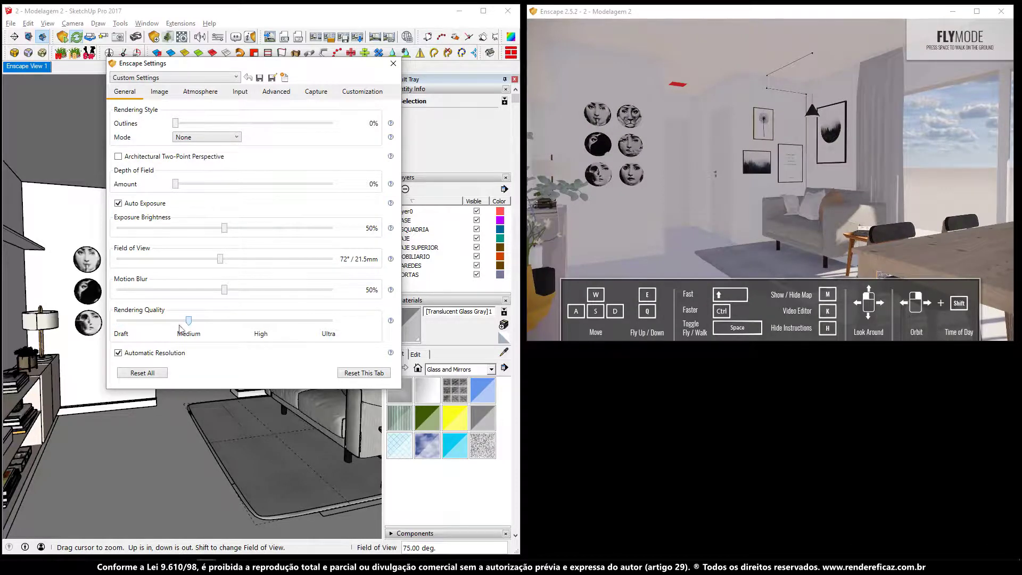
pyautogui.moveTo(143, 328); pyautogui.dragTo(278, 334)
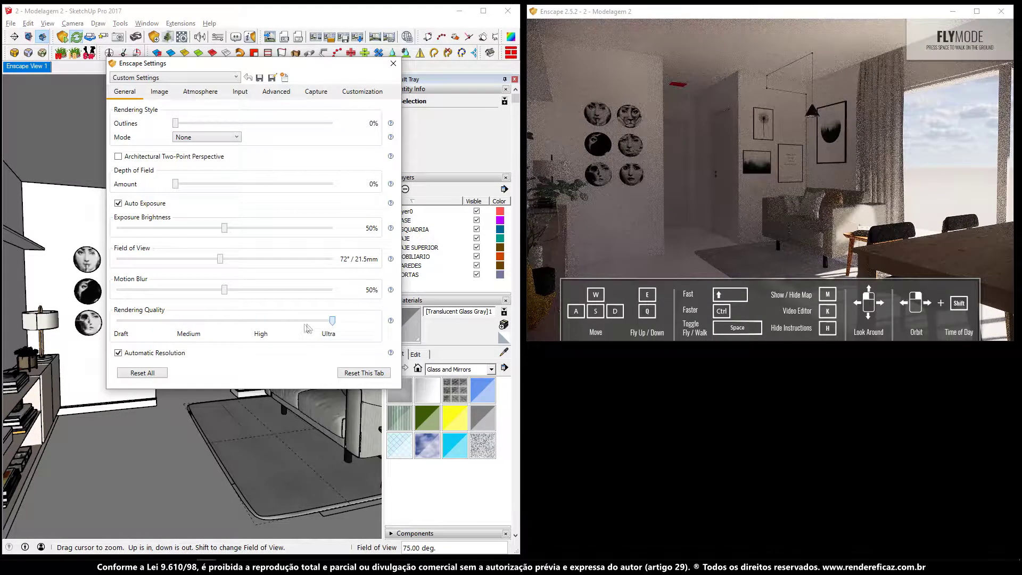
pyautogui.moveTo(257, 332); pyautogui.dragTo(214, 330)
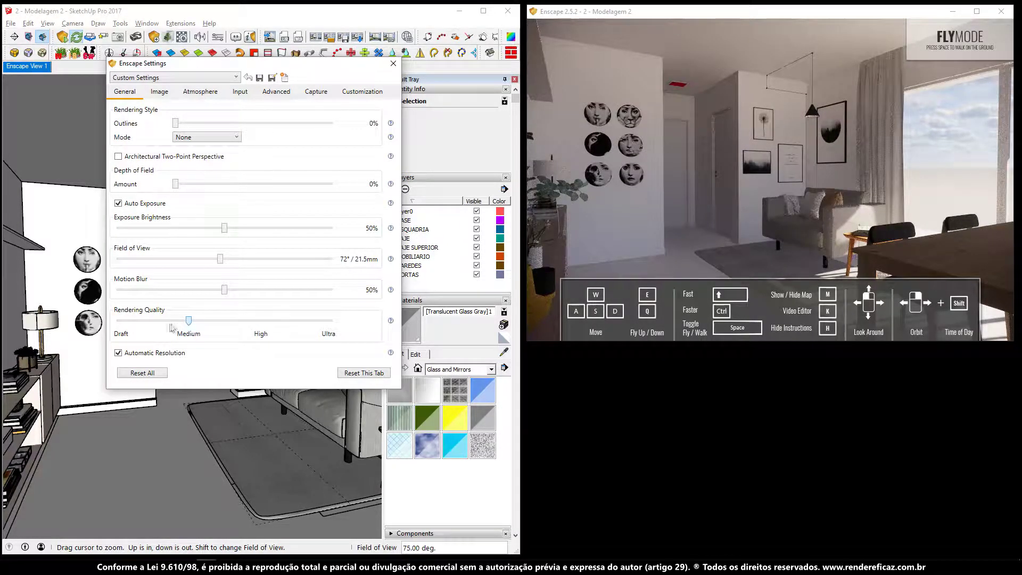
pyautogui.moveTo(171, 327); pyautogui.dragTo(133, 332)
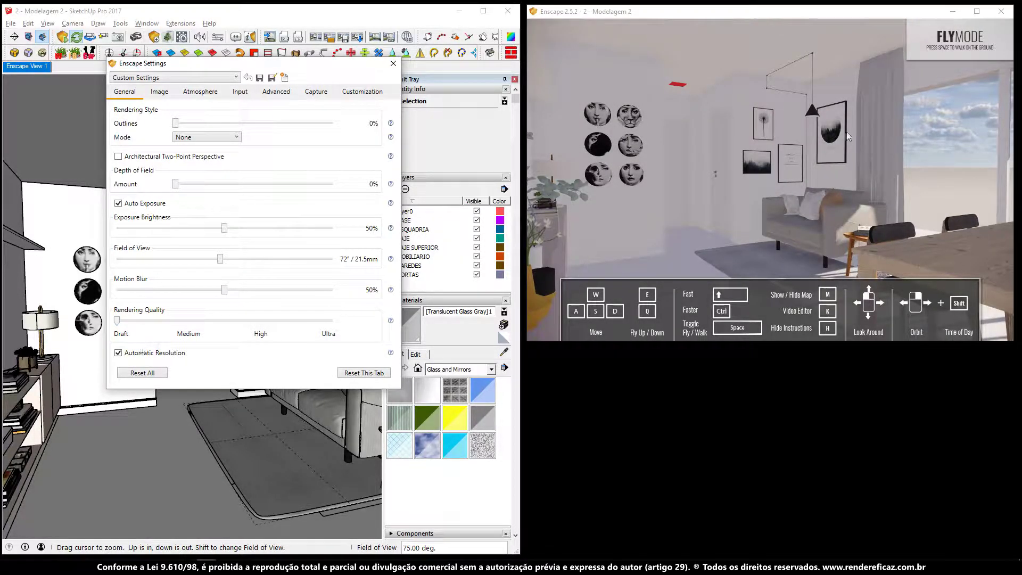
pyautogui.moveTo(767, 176)
pyautogui.mouseDown()
pyautogui.moveTo(852, 149)
pyautogui.moveTo(772, 159)
pyautogui.moveTo(716, 210)
pyautogui.mouseUp()
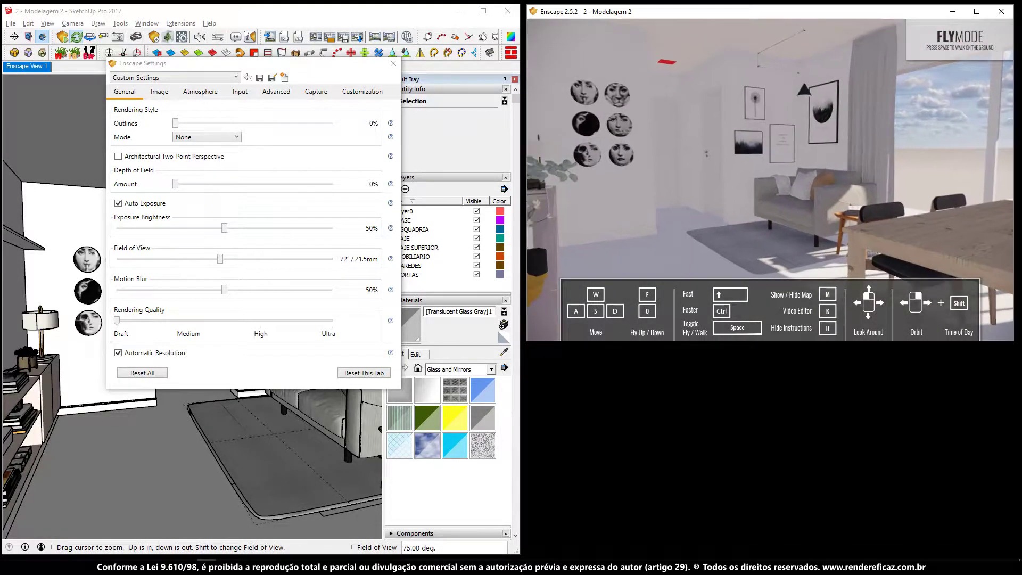
pyautogui.click(260, 325)
pyautogui.click(260, 326)
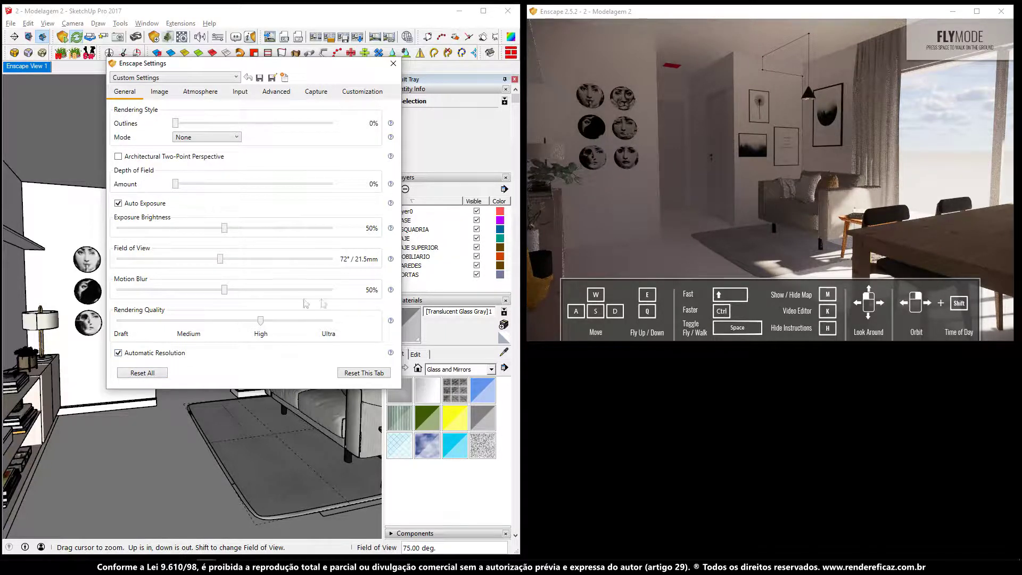
pyautogui.moveTo(633, 246)
pyautogui.mouseDown()
pyautogui.moveTo(623, 246)
pyautogui.moveTo(671, 232)
pyautogui.mouseUp()
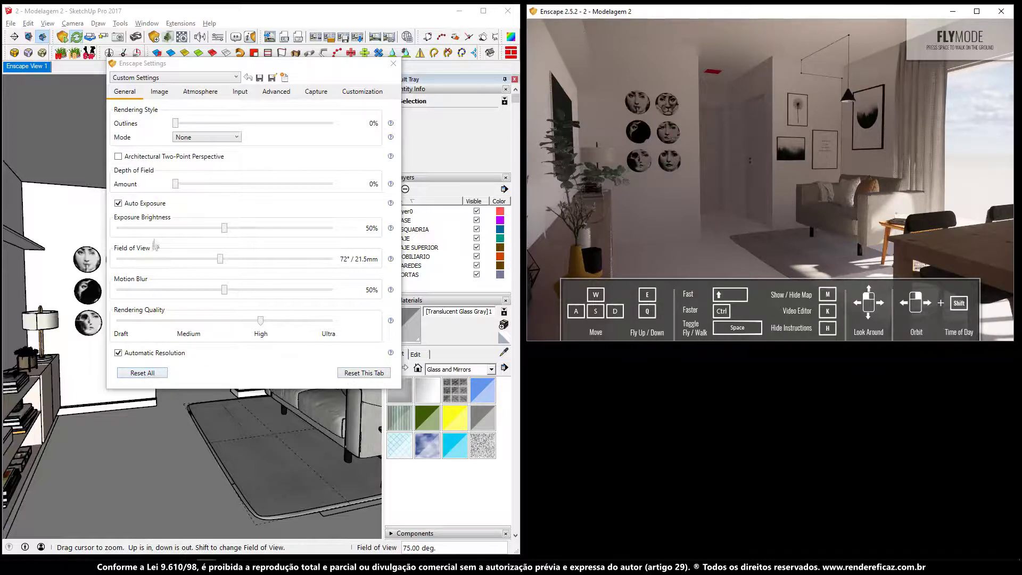
# Switch Enscape Settings to the Image tab with saturation, bloom and vignette controls.
pyautogui.moveTo(744, 99); pyautogui.dragTo(665, 114)
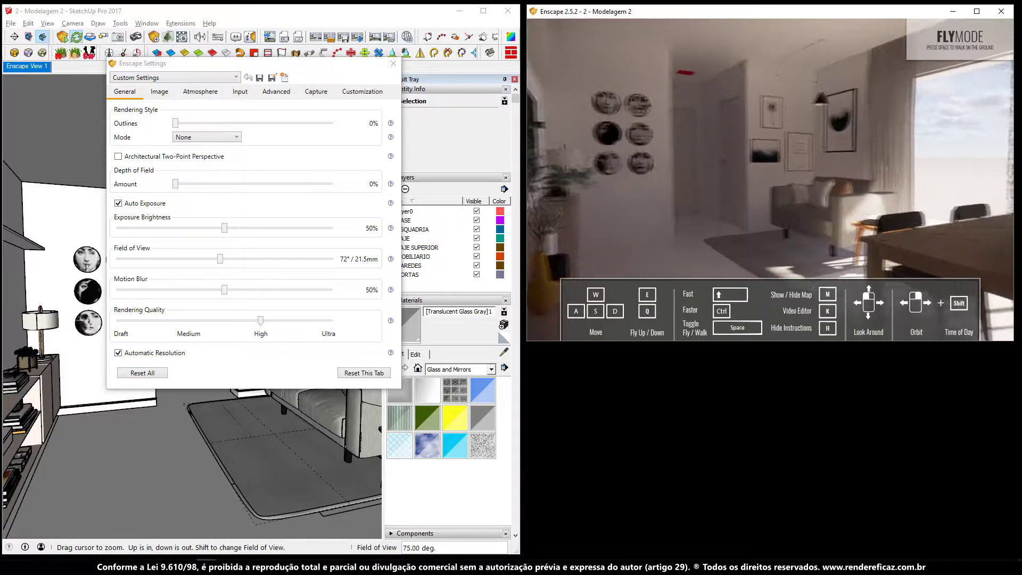
pyautogui.click(158, 92)
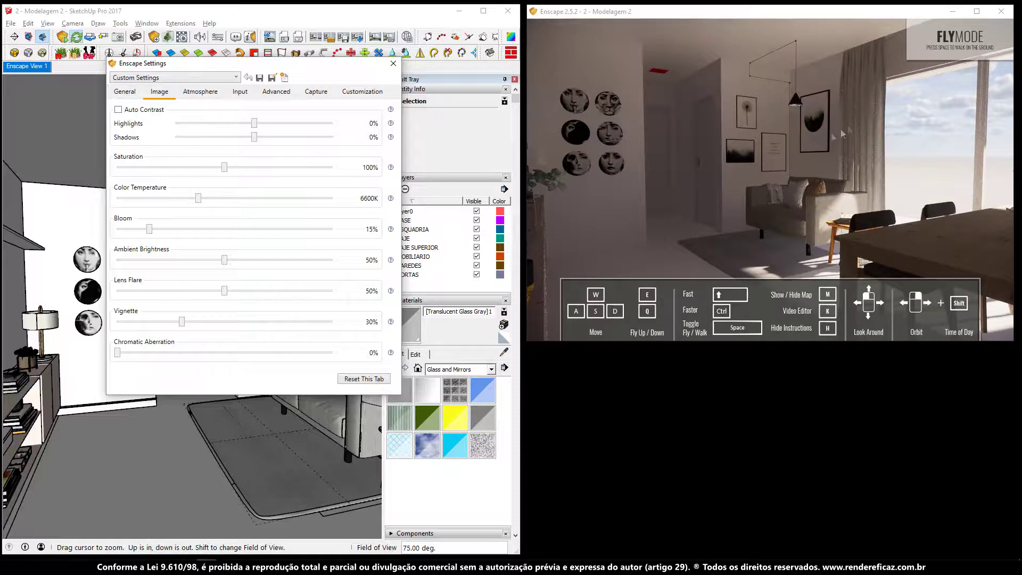
# Toggle Auto Contrast on and back off, then raise Highlights to 90%.
pyautogui.moveTo(843, 134); pyautogui.dragTo(799, 139)
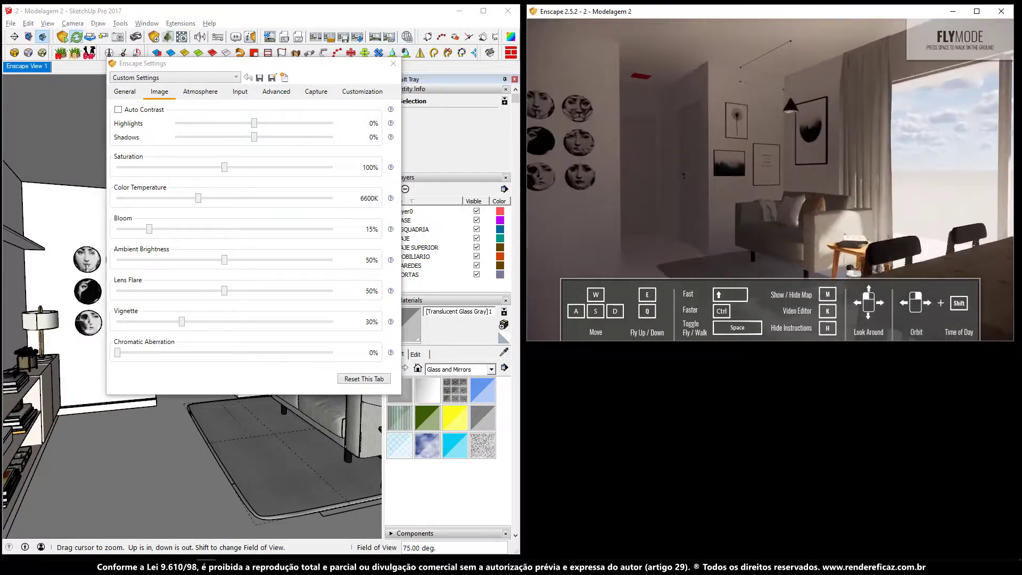
pyautogui.press('w')
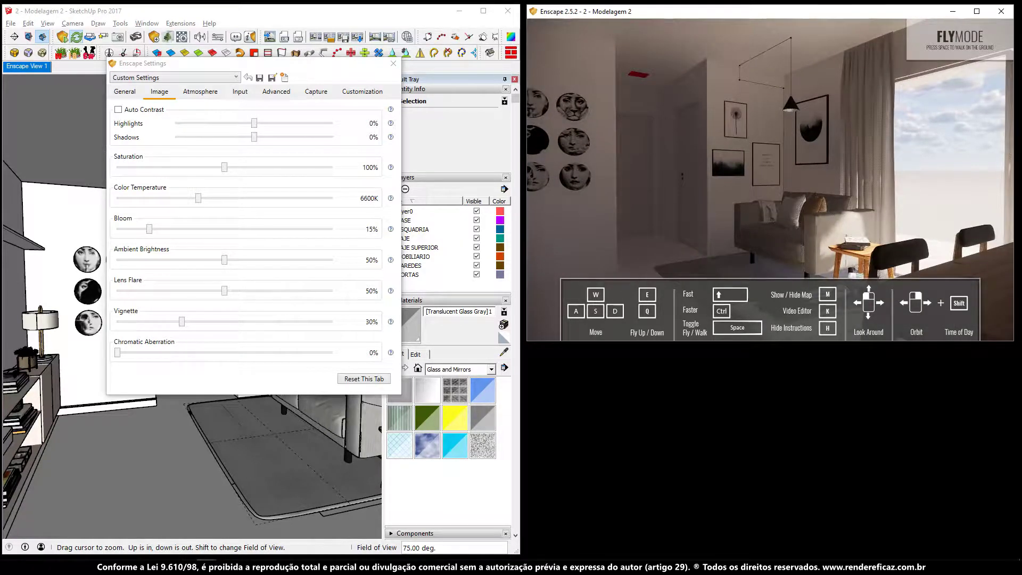
pyautogui.press('d')
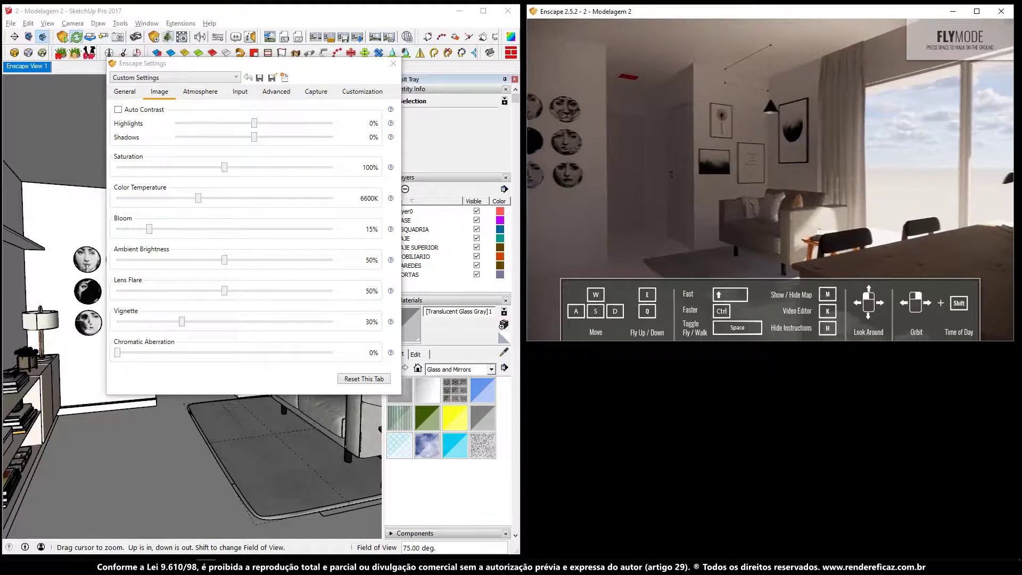
pyautogui.click(118, 110)
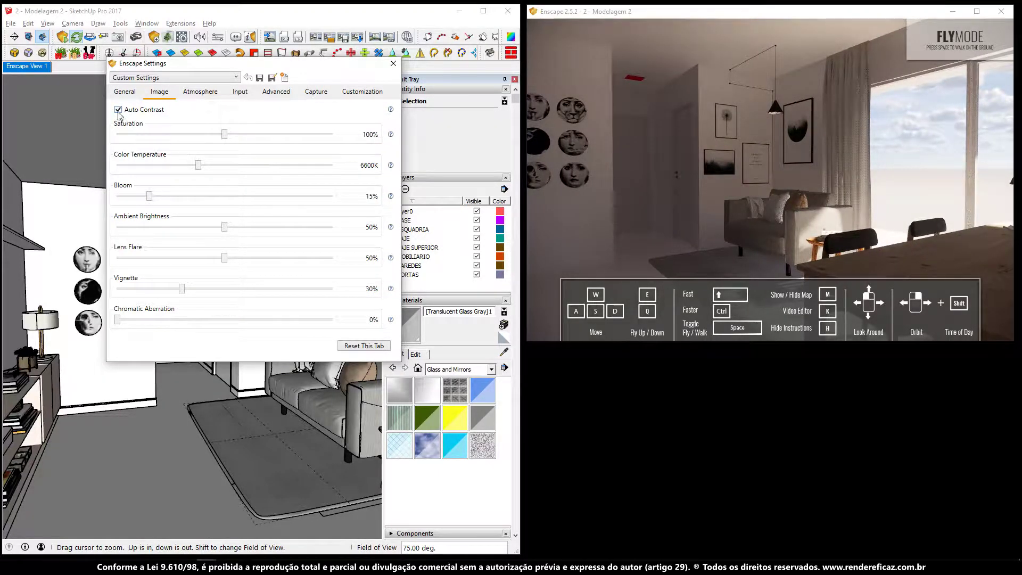
pyautogui.click(118, 110)
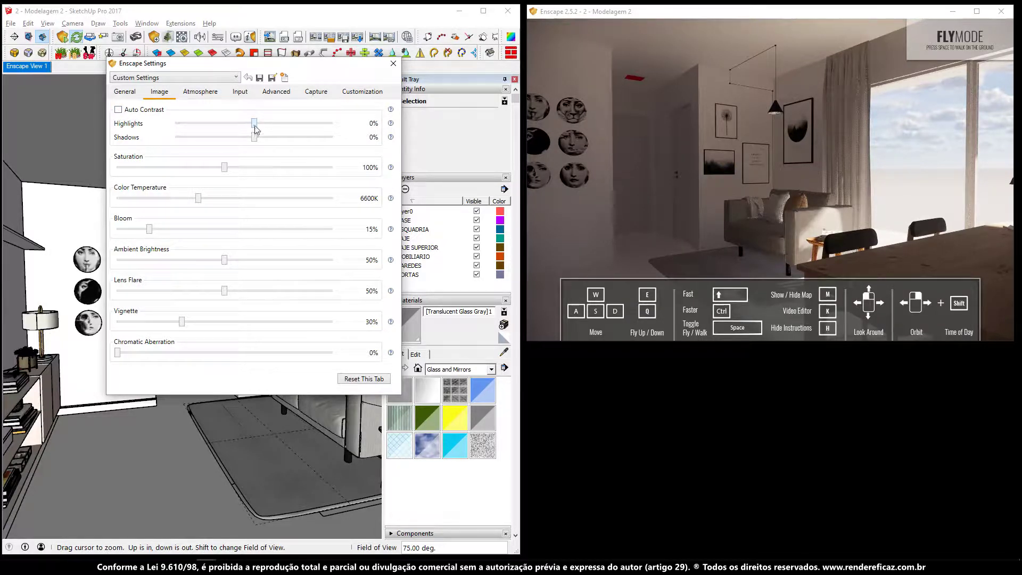
pyautogui.moveTo(255, 124)
pyautogui.mouseDown()
pyautogui.moveTo(240, 137)
pyautogui.moveTo(324, 123)
pyautogui.mouseUp()
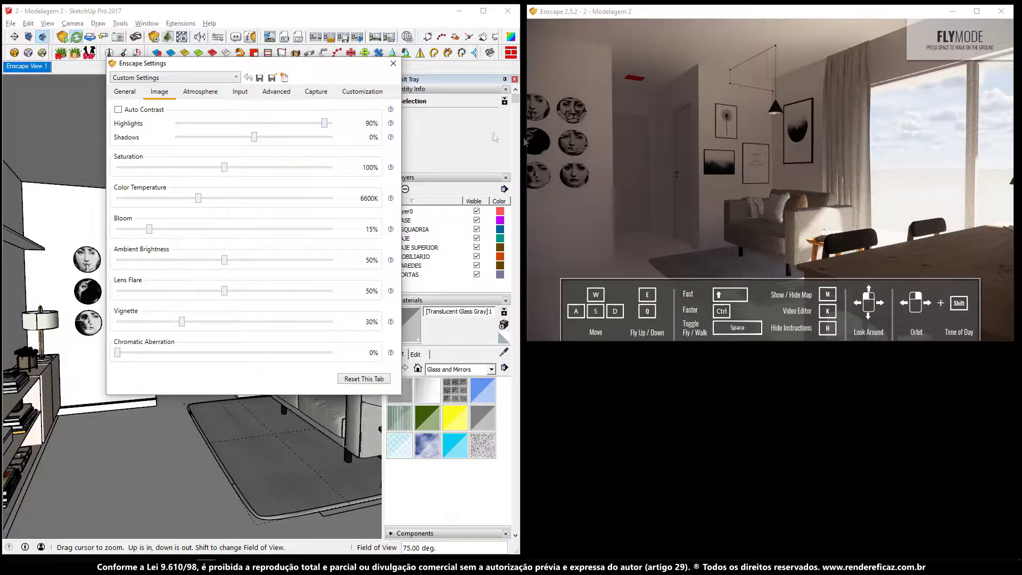
# Test Highlights at -100% and 100%, then return them to 0%.
pyautogui.press('w')
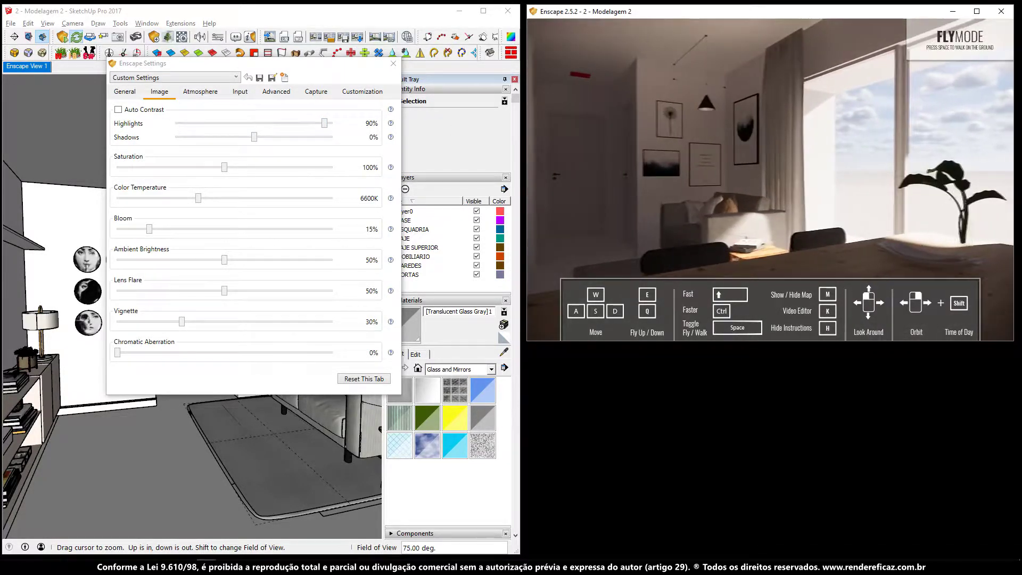
pyautogui.press('s')
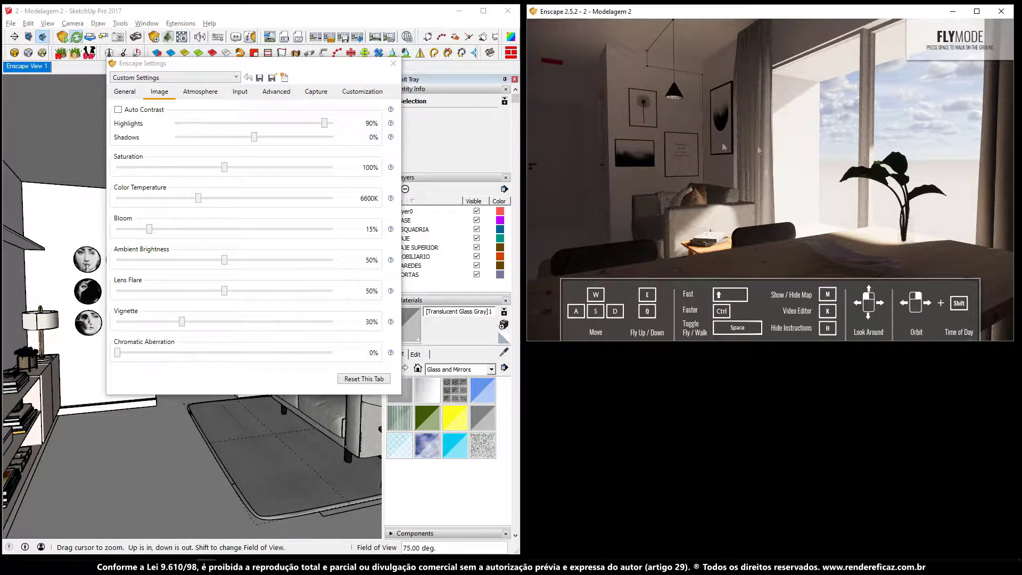
pyautogui.moveTo(325, 123); pyautogui.dragTo(175, 124)
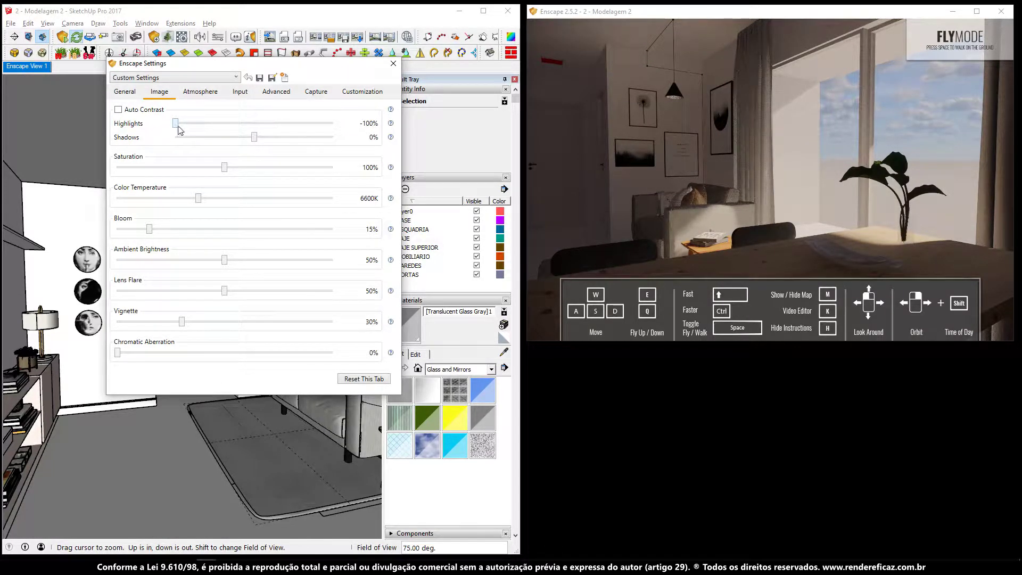
pyautogui.moveTo(176, 123); pyautogui.dragTo(341, 140)
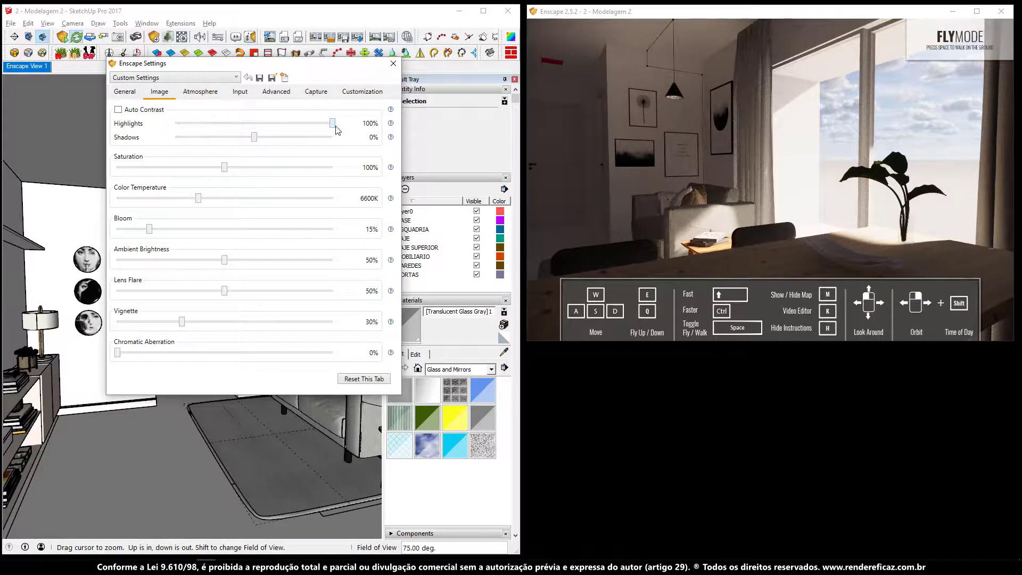
pyautogui.moveTo(332, 126); pyautogui.dragTo(254, 135)
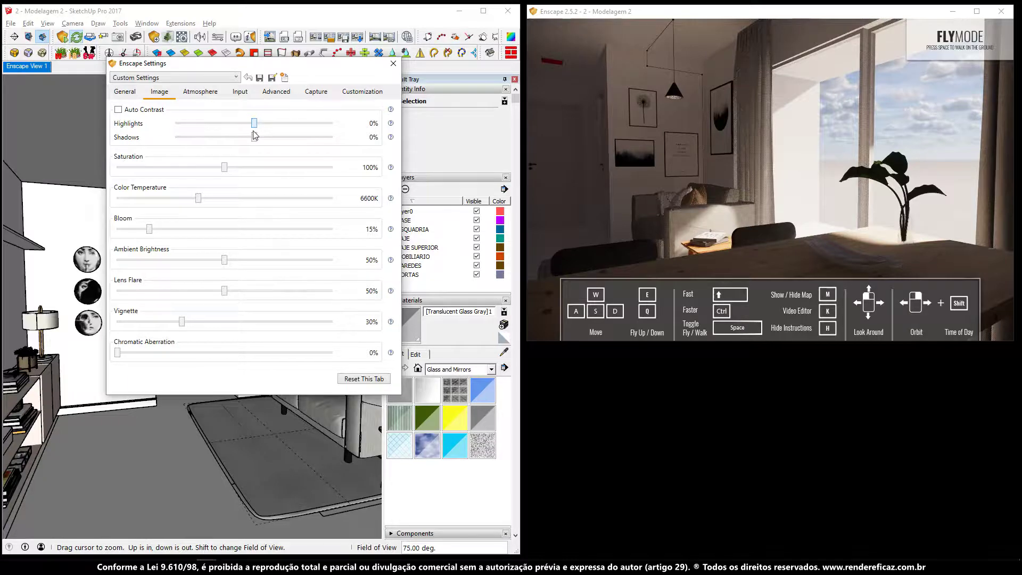
pyautogui.moveTo(559, 155); pyautogui.dragTo(692, 154)
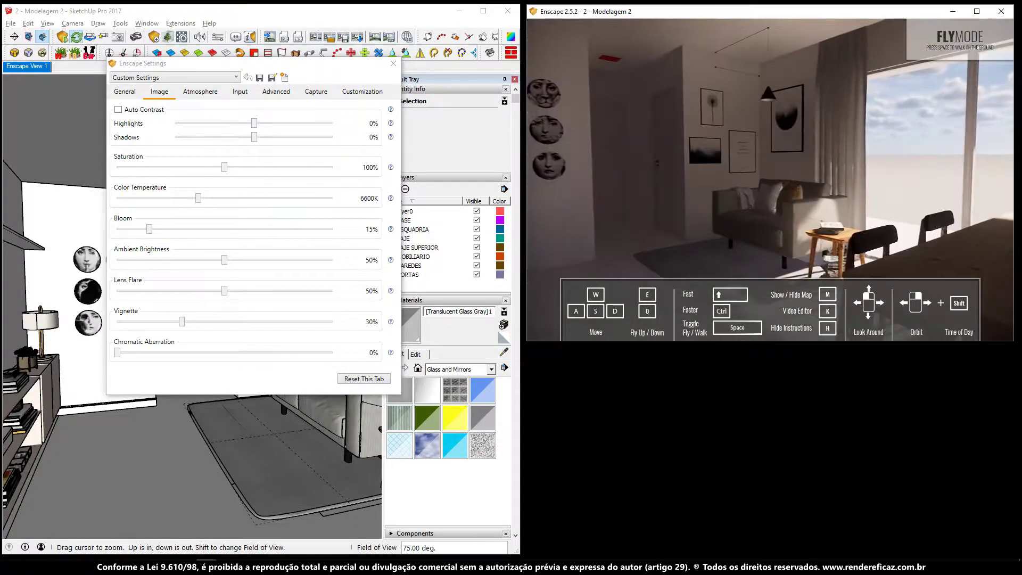
pyautogui.click(253, 140)
# Try Shadows at -100% and maximum, return them to 0%, and drain Saturation to near grey.
pyautogui.moveTo(253, 136); pyautogui.dragTo(175, 137)
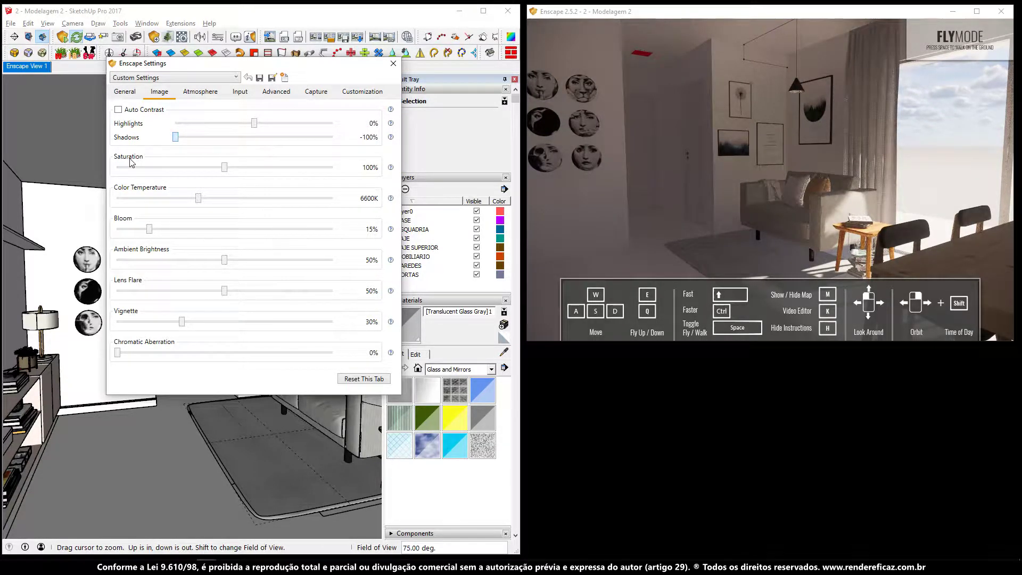
pyautogui.moveTo(176, 137); pyautogui.dragTo(364, 149)
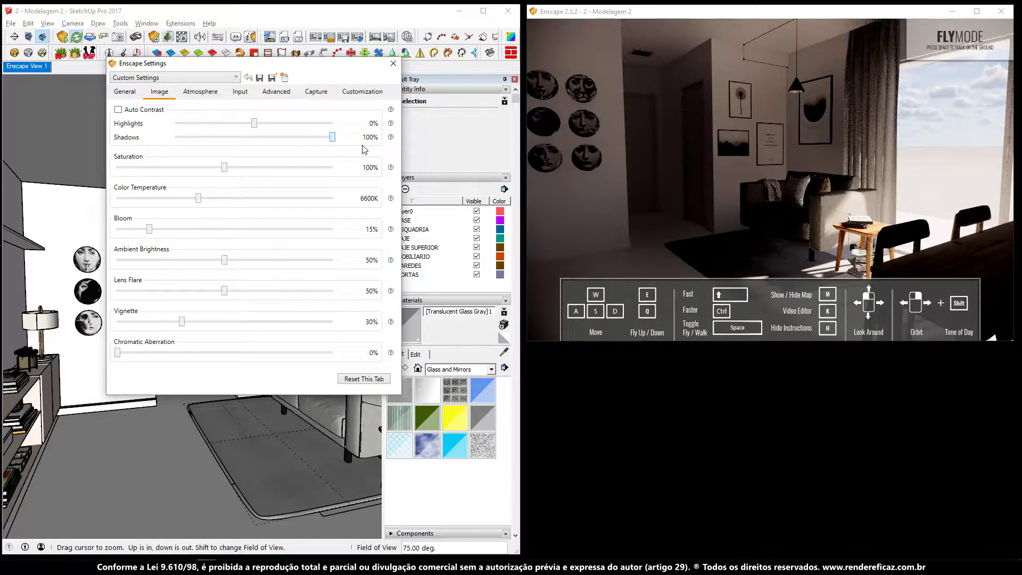
pyautogui.moveTo(756, 175)
pyautogui.mouseDown()
pyautogui.moveTo(762, 152)
pyautogui.moveTo(773, 235)
pyautogui.mouseUp()
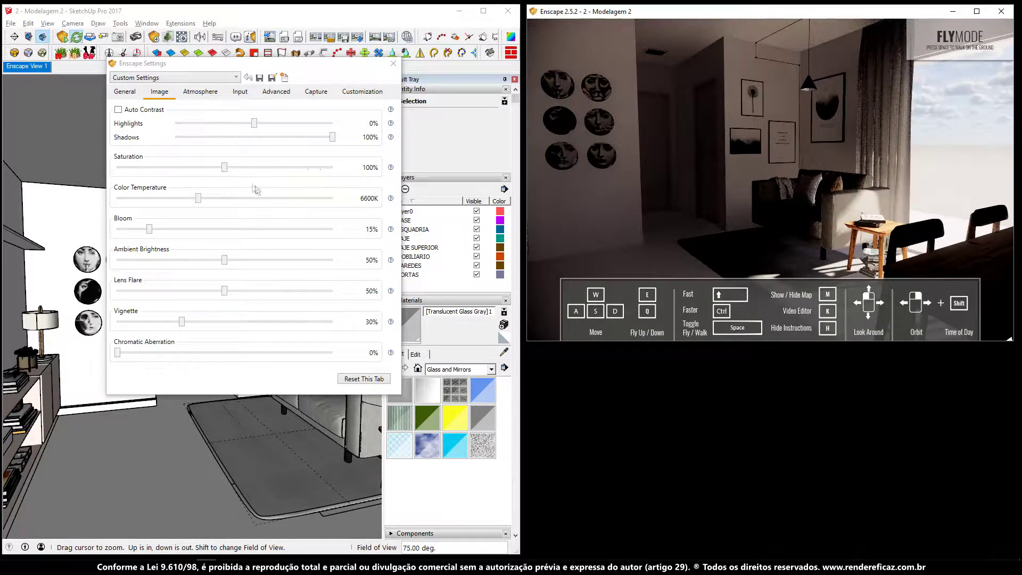
pyautogui.moveTo(332, 138); pyautogui.dragTo(254, 140)
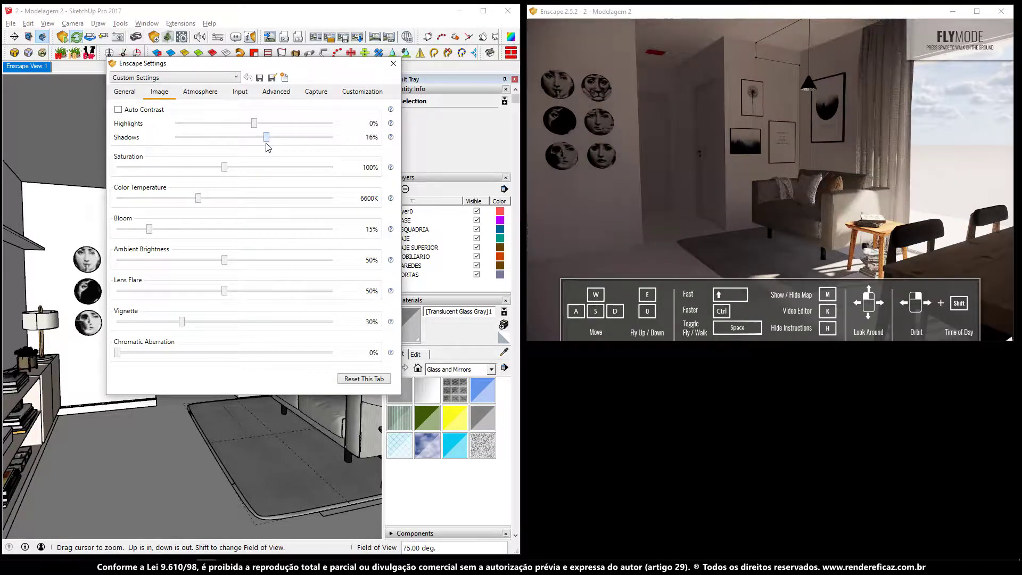
pyautogui.moveTo(224, 172)
pyautogui.mouseDown()
pyautogui.moveTo(340, 174)
pyautogui.moveTo(116, 169)
pyautogui.mouseUp()
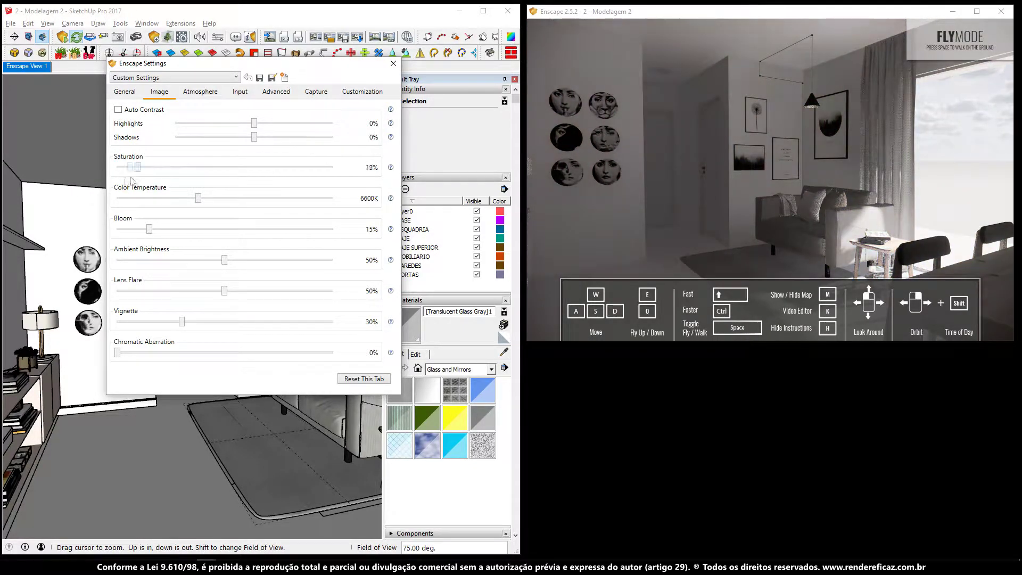
# Restore Saturation to 100% and set Color Temperature to 1500K after trying 15000K.
pyautogui.moveTo(116, 167)
pyautogui.mouseDown()
pyautogui.moveTo(136, 168)
pyautogui.moveTo(93, 174)
pyautogui.moveTo(336, 167)
pyautogui.moveTo(228, 186)
pyautogui.mouseUp()
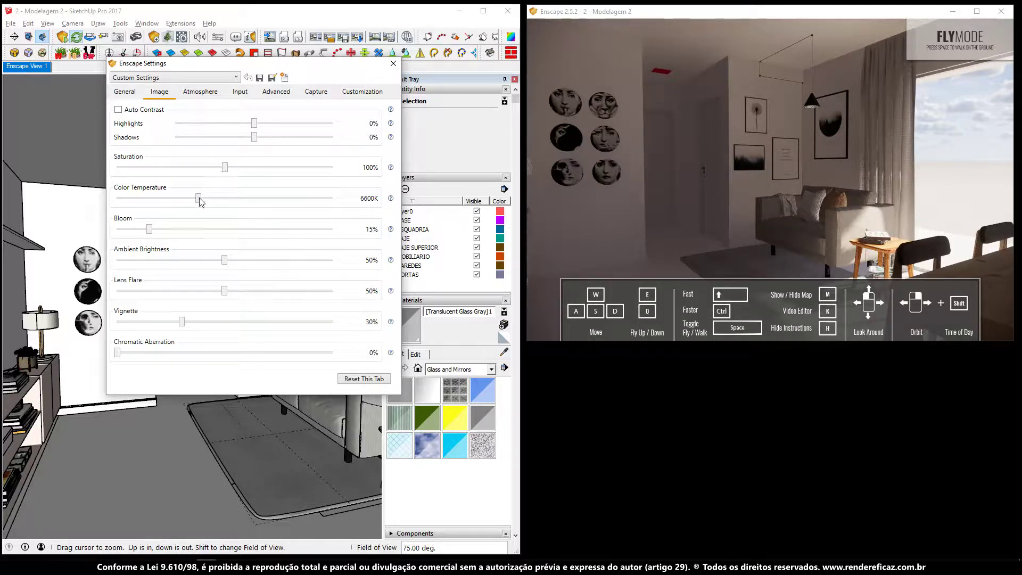
pyautogui.moveTo(199, 199); pyautogui.dragTo(360, 203)
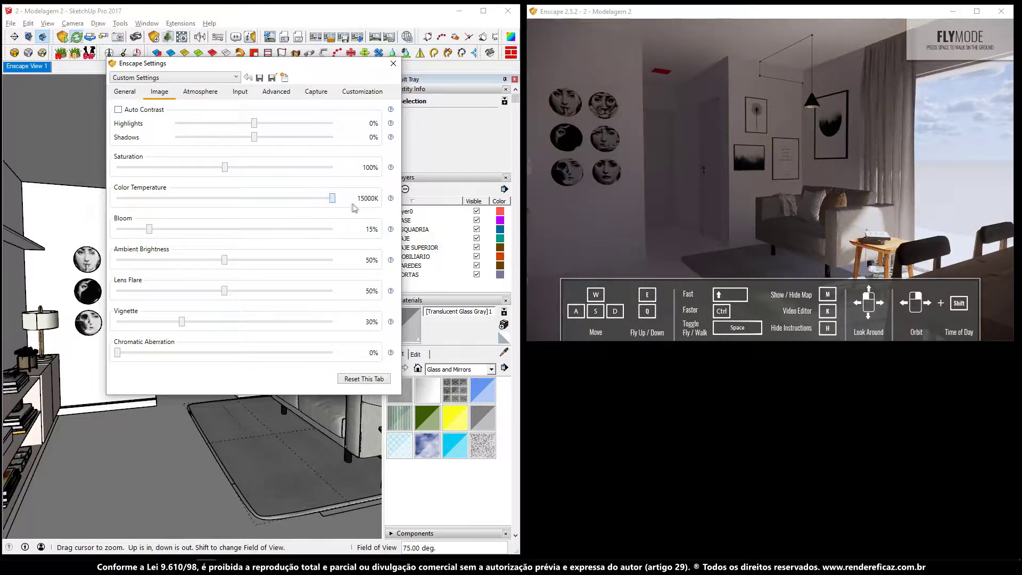
pyautogui.moveTo(332, 199); pyautogui.dragTo(292, 201)
pyautogui.moveTo(292, 201); pyautogui.dragTo(93, 213)
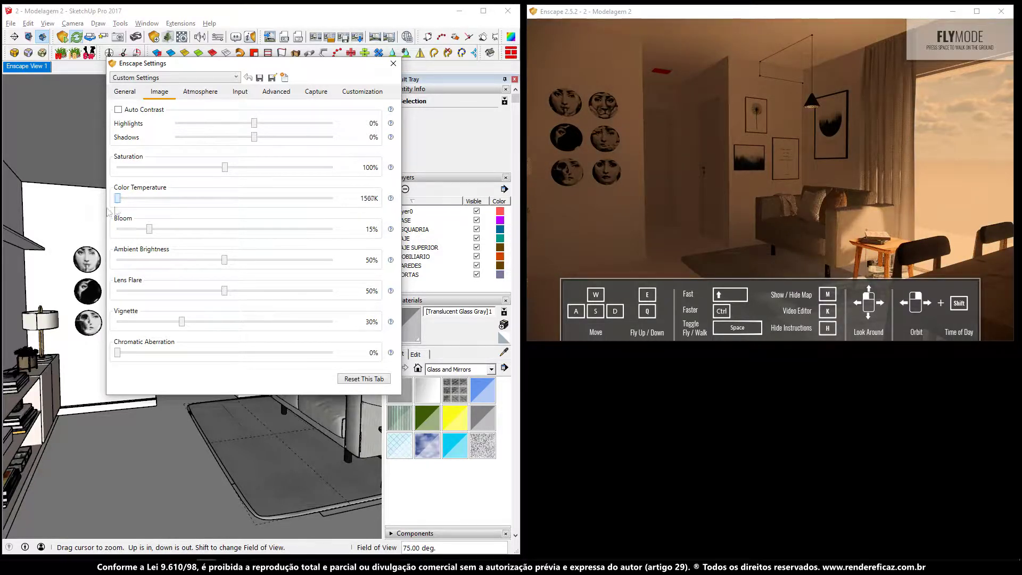
pyautogui.moveTo(536, 200); pyautogui.dragTo(666, 202)
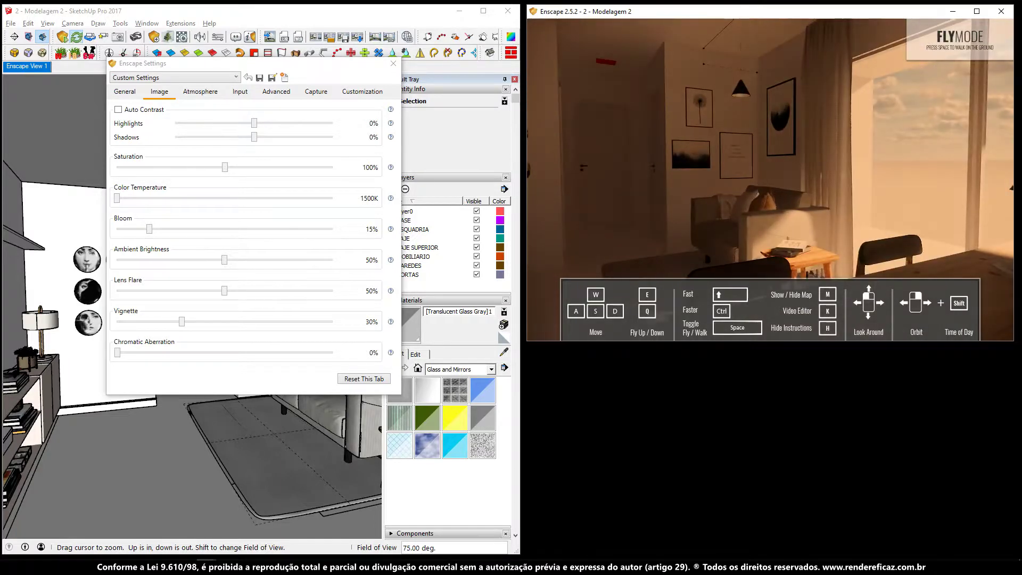
pyautogui.press('w')
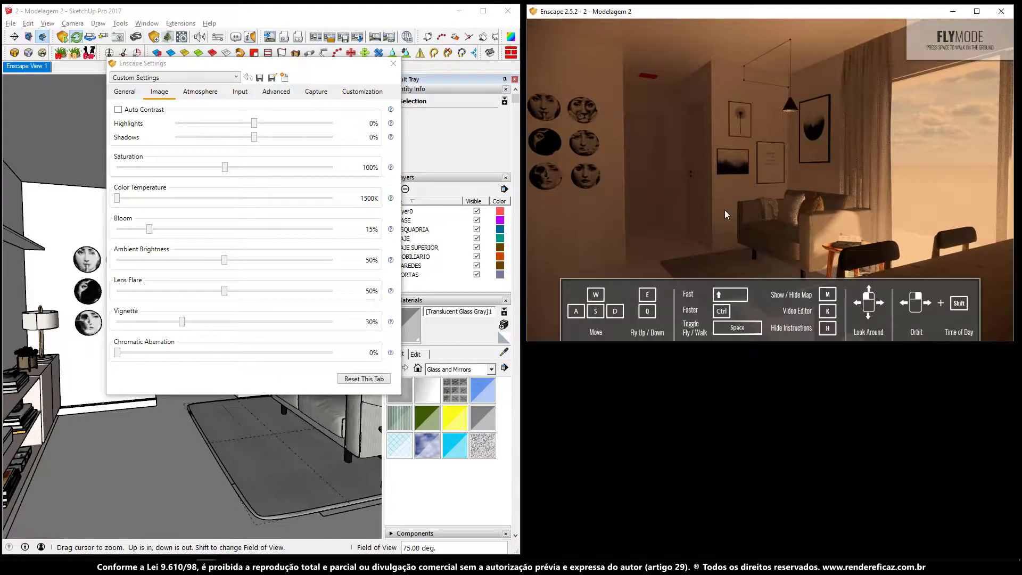
# Reset the Image tab to defaults, then test Ambient Brightness and settle it at 50%.
pyautogui.click(355, 379)
pyautogui.click(285, 231)
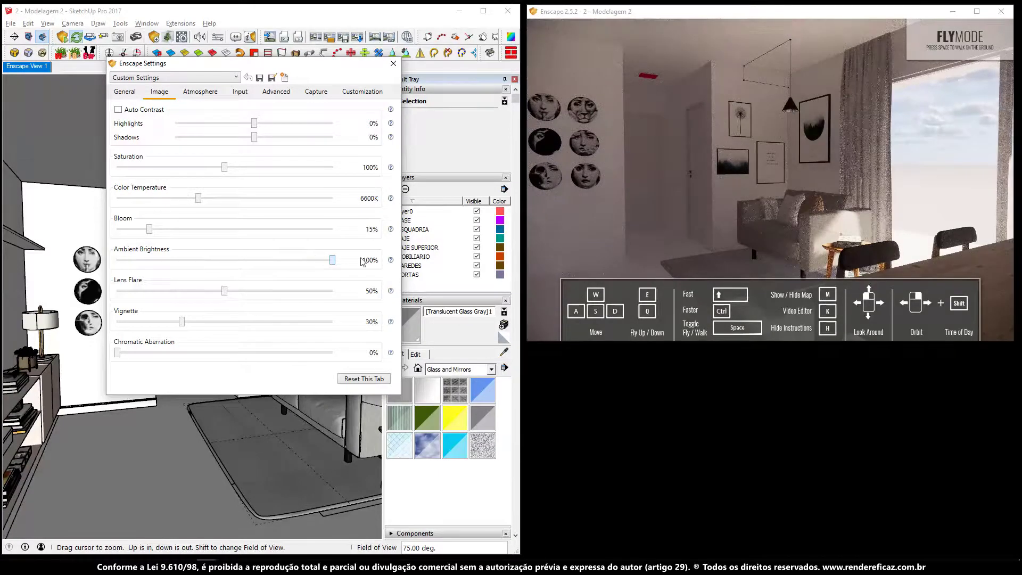
pyautogui.moveTo(225, 260); pyautogui.dragTo(120, 274)
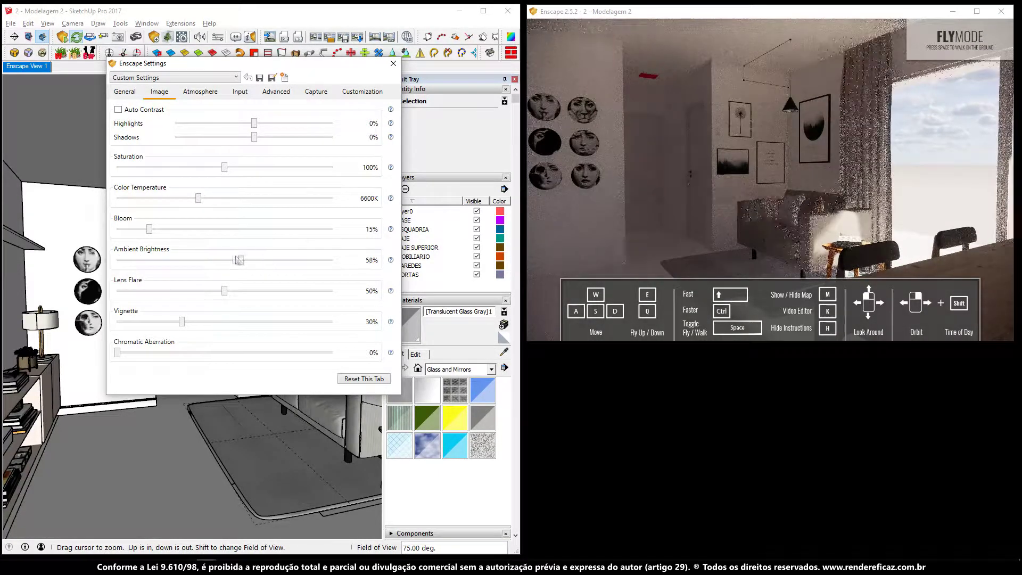
pyautogui.moveTo(231, 261)
pyautogui.mouseDown()
pyautogui.moveTo(124, 260)
pyautogui.moveTo(105, 288)
pyautogui.mouseUp()
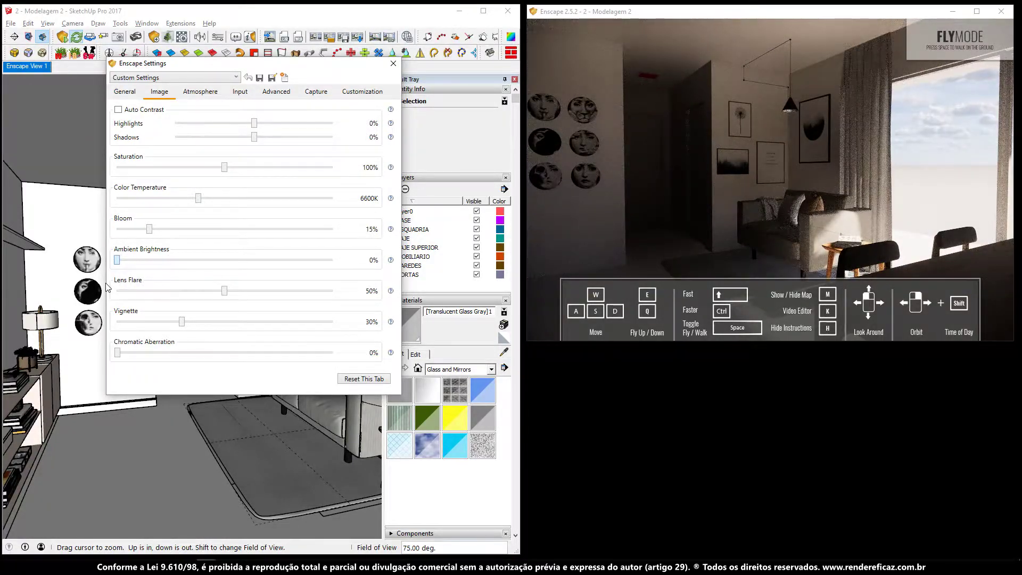
pyautogui.moveTo(106, 287); pyautogui.dragTo(231, 272)
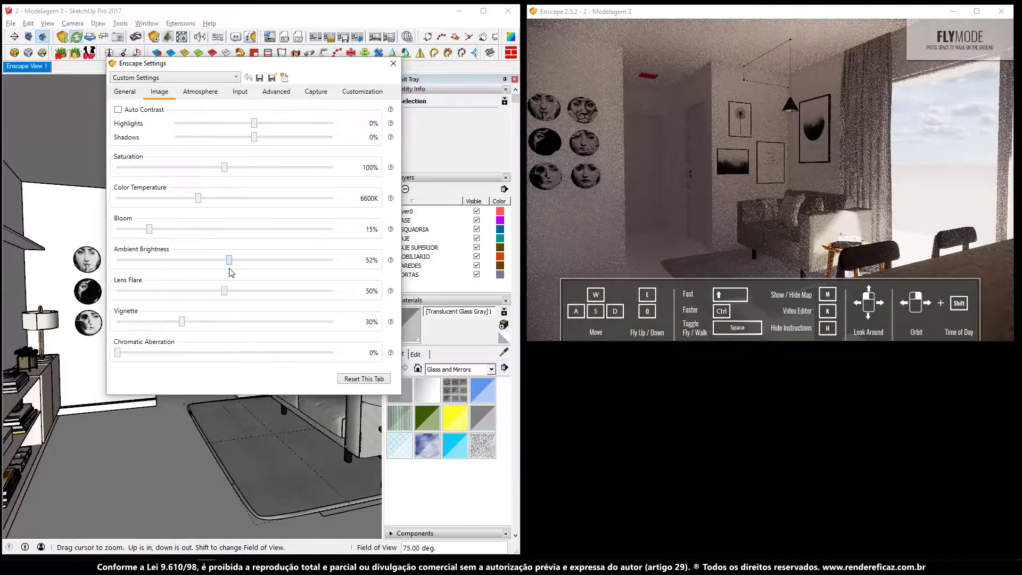
pyautogui.moveTo(232, 272); pyautogui.dragTo(226, 272)
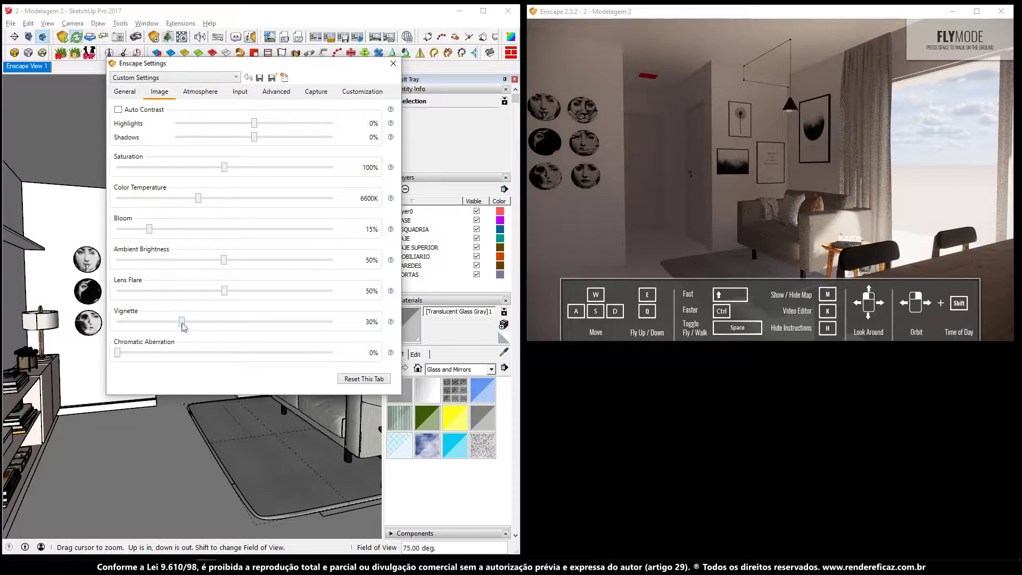
# Try a 77% vignette, hide the navigation instructions with H, and settle vignette at 31%.
pyautogui.moveTo(182, 322); pyautogui.dragTo(283, 322)
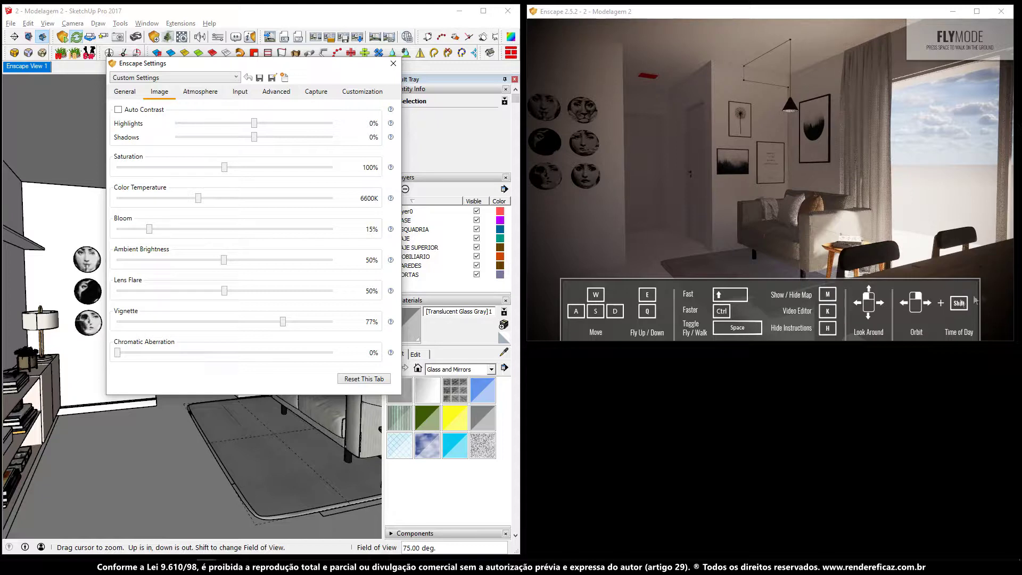
pyautogui.click(764, 224)
pyautogui.press('h')
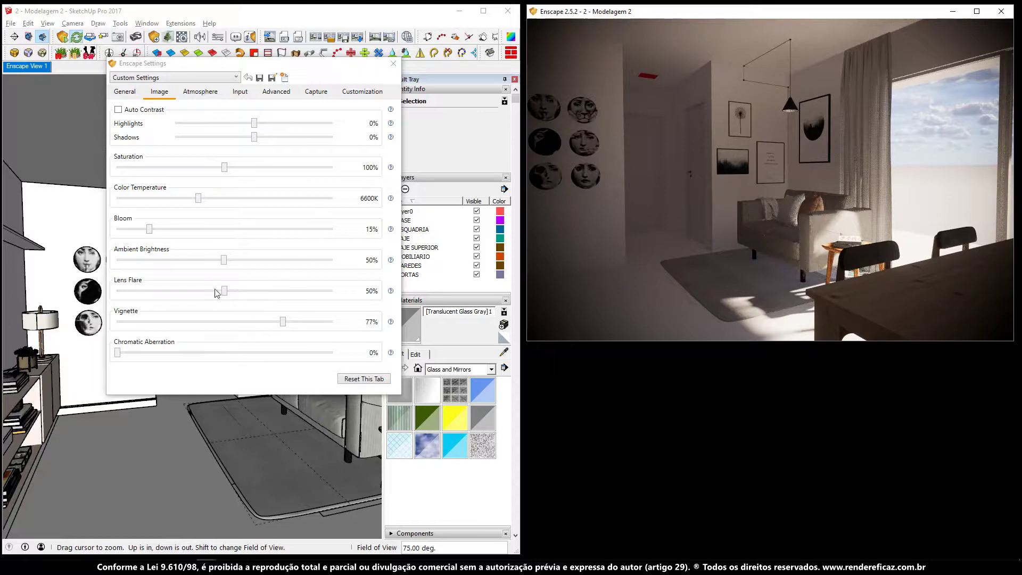
pyautogui.moveTo(283, 321); pyautogui.dragTo(180, 326)
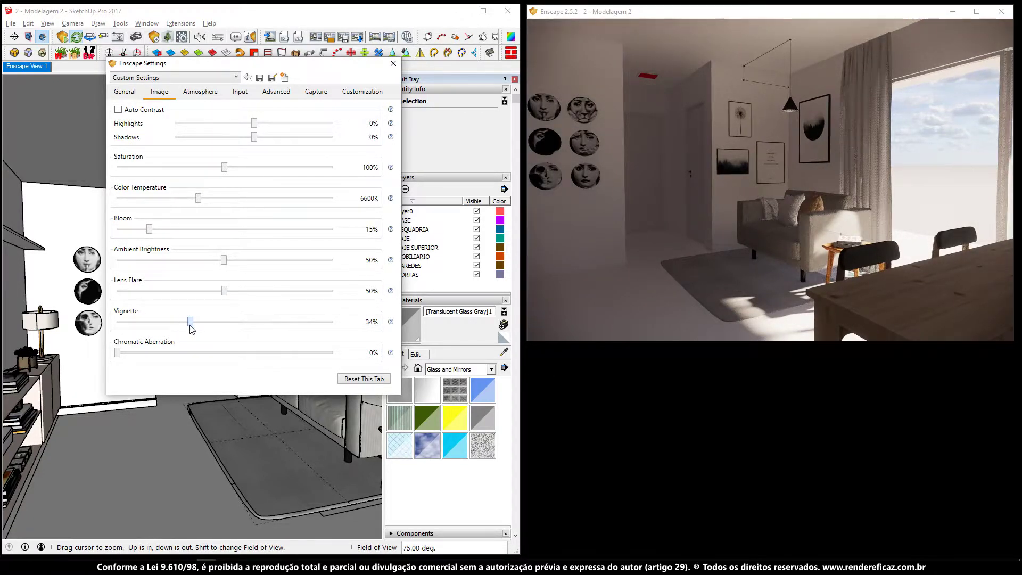
pyautogui.moveTo(190, 325); pyautogui.dragTo(182, 329)
pyautogui.moveTo(118, 355); pyautogui.dragTo(344, 361)
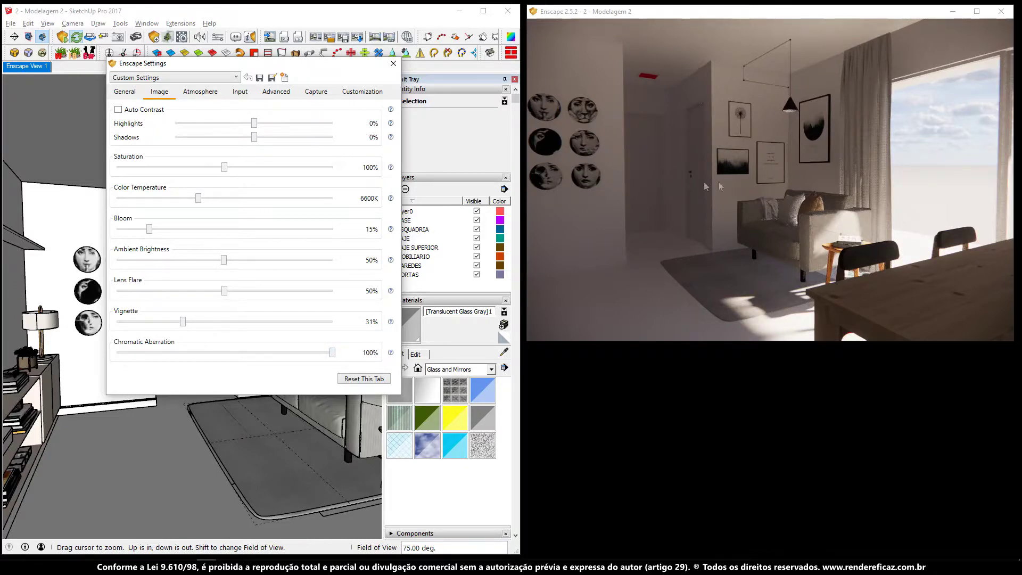
pyautogui.moveTo(610, 165)
pyautogui.mouseDown()
pyautogui.moveTo(565, 160)
pyautogui.moveTo(596, 160)
pyautogui.mouseUp()
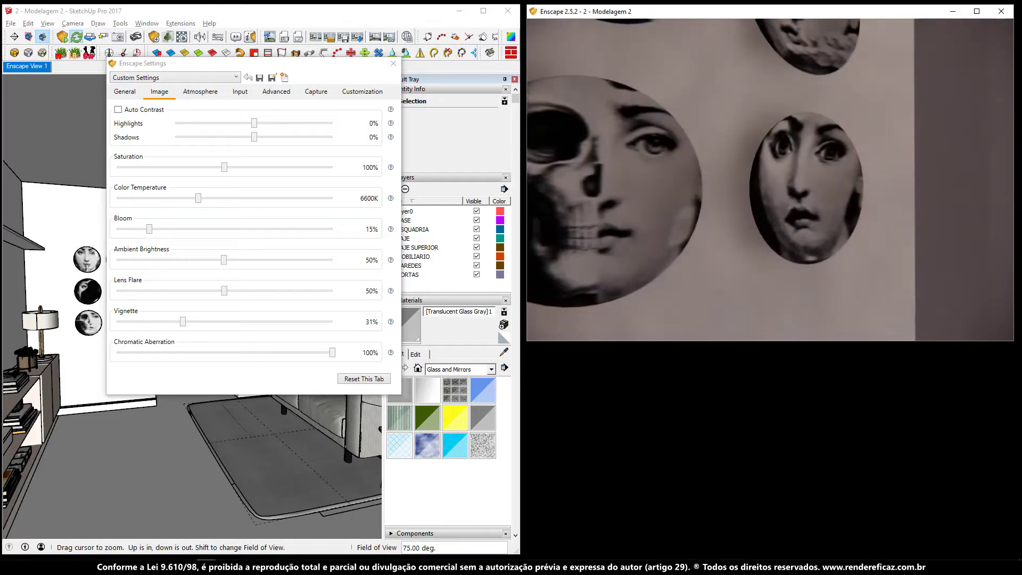
pyautogui.press('s')
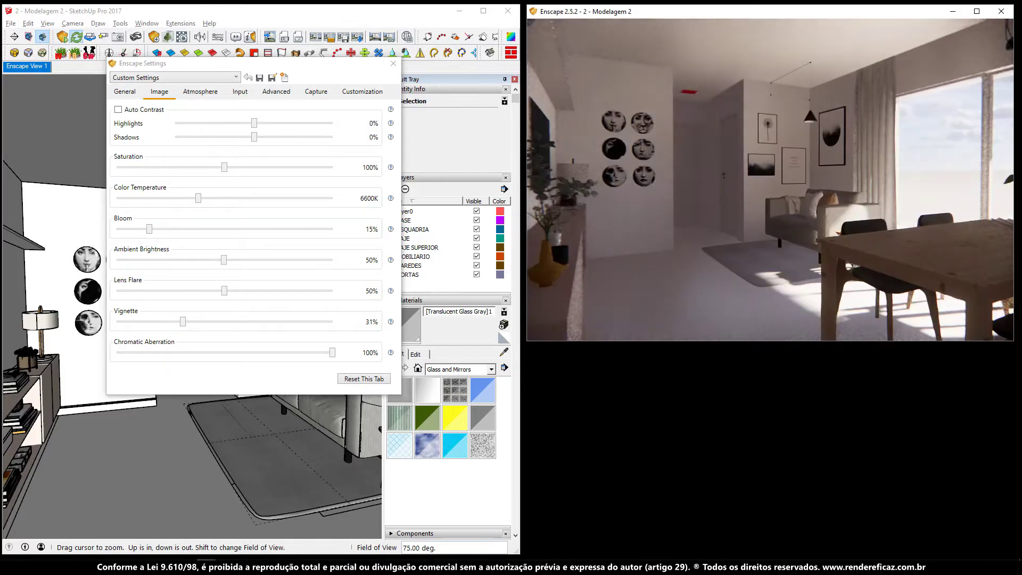
pyautogui.press('w')
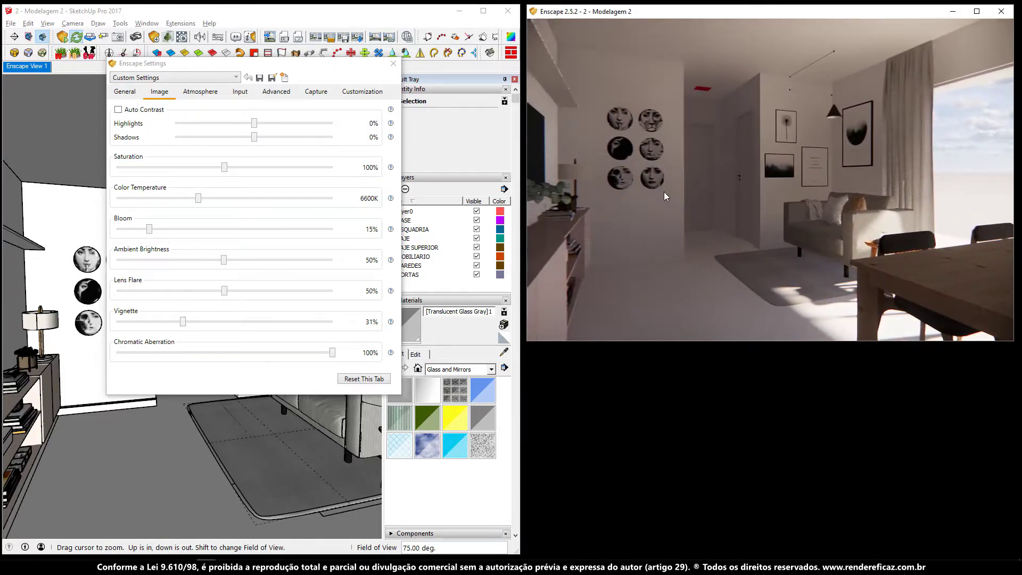
pyautogui.press('w')
pyautogui.moveTo(663, 191); pyautogui.dragTo(689, 161)
pyautogui.press('s')
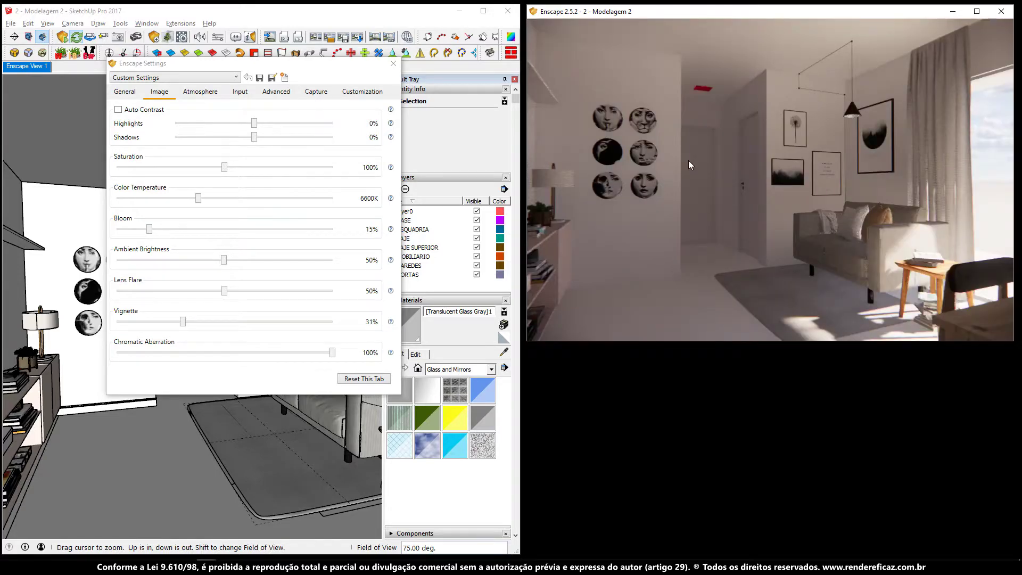
pyautogui.press('w')
pyautogui.press('s')
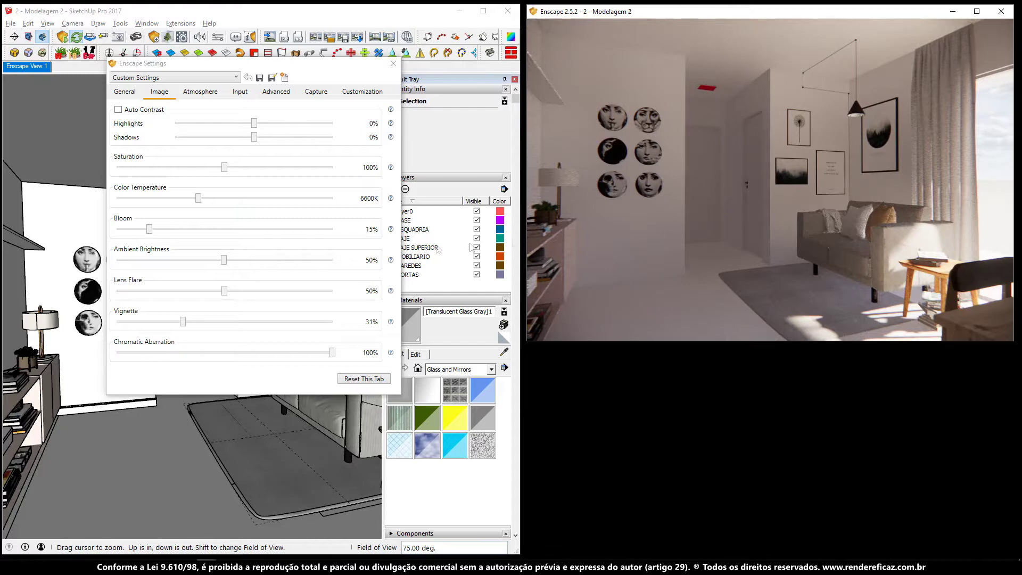
pyautogui.moveTo(742, 152); pyautogui.dragTo(628, 154)
pyautogui.press('w')
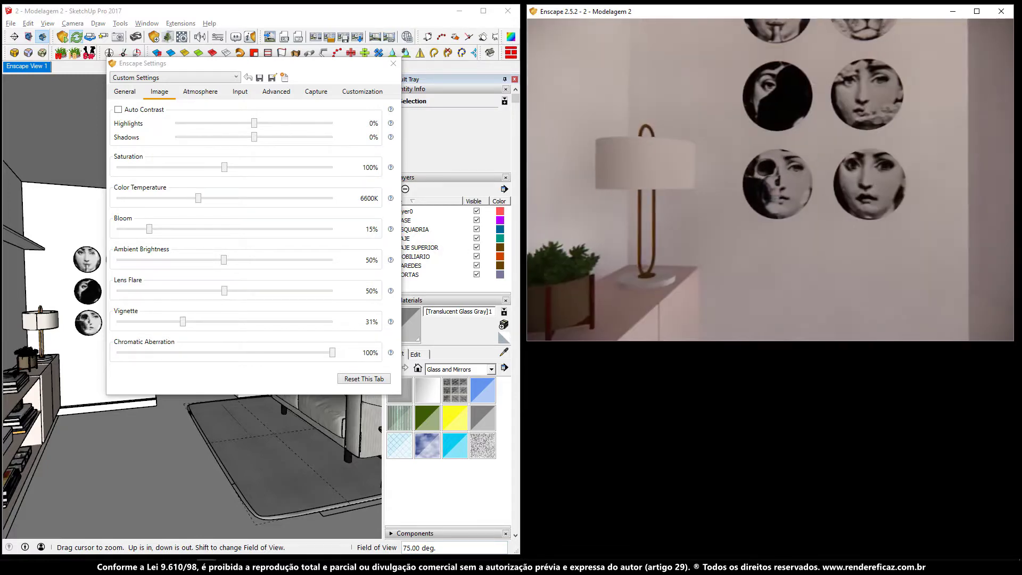
pyautogui.press('s')
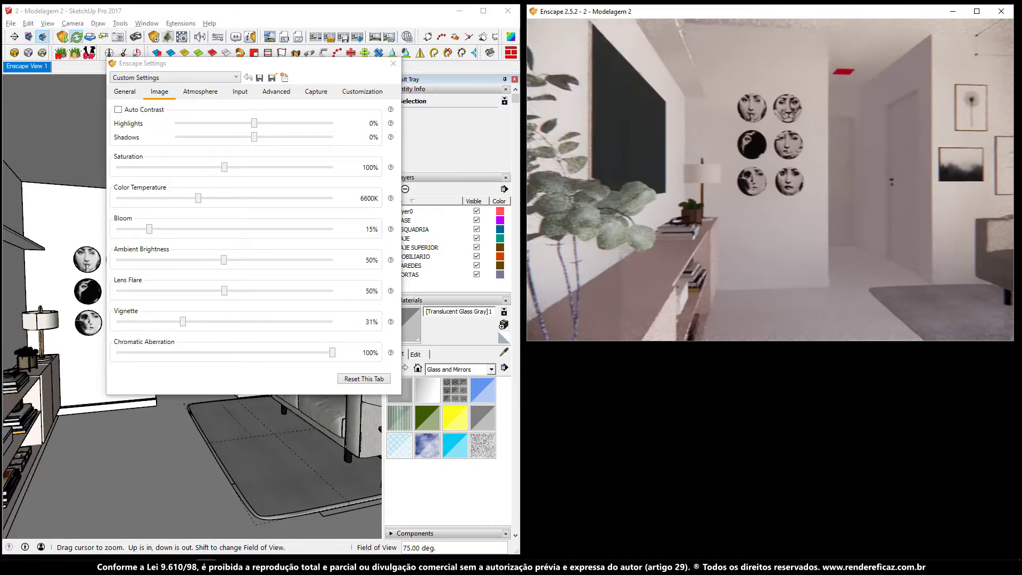
pyautogui.moveTo(332, 353); pyautogui.dragTo(91, 374)
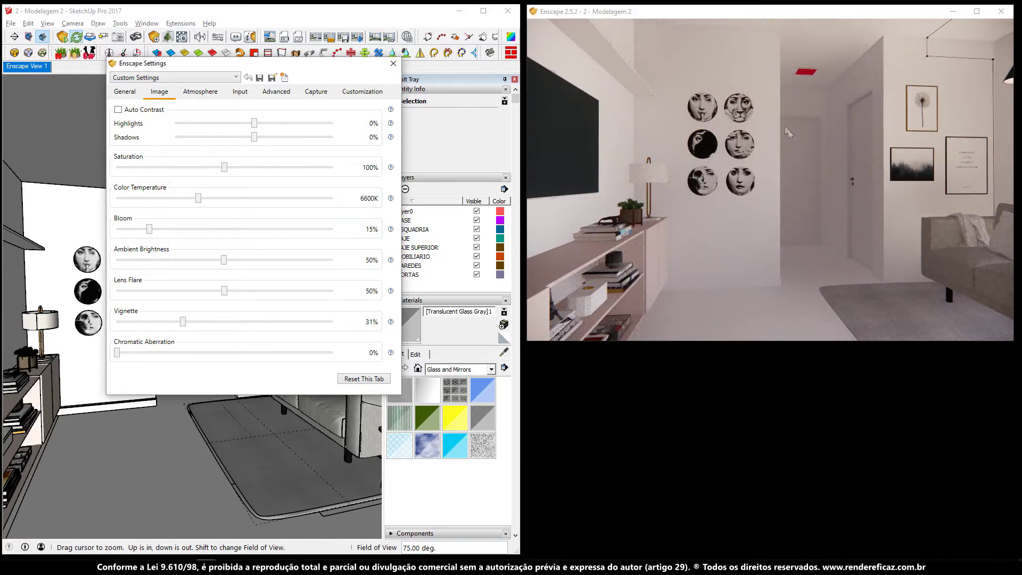
pyautogui.moveTo(790, 133); pyautogui.dragTo(905, 136)
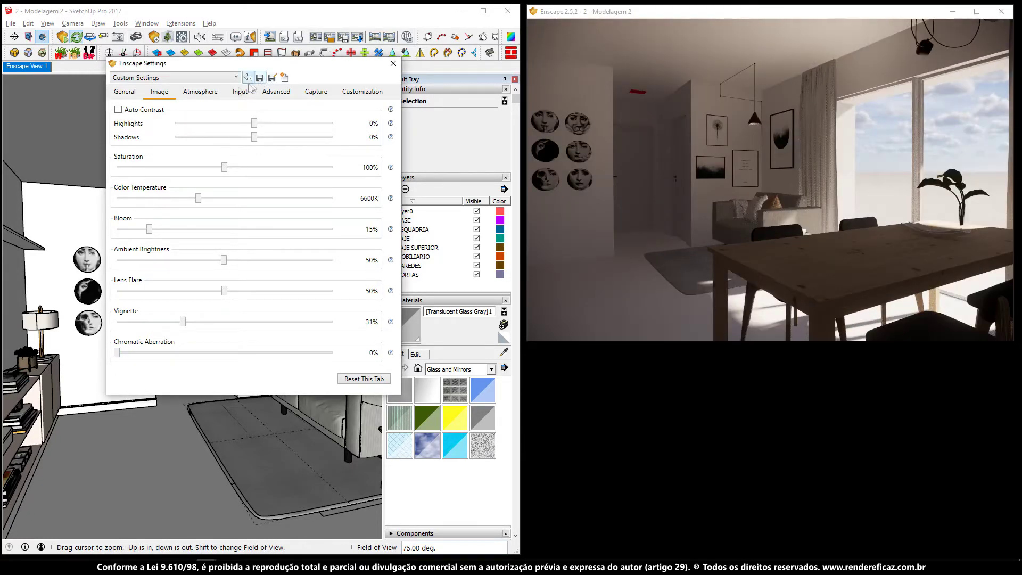
# Switch the Enscape Settings to the Atmosphere tab to show horizon, fog, clouds and sky options.
pyautogui.click(197, 91)
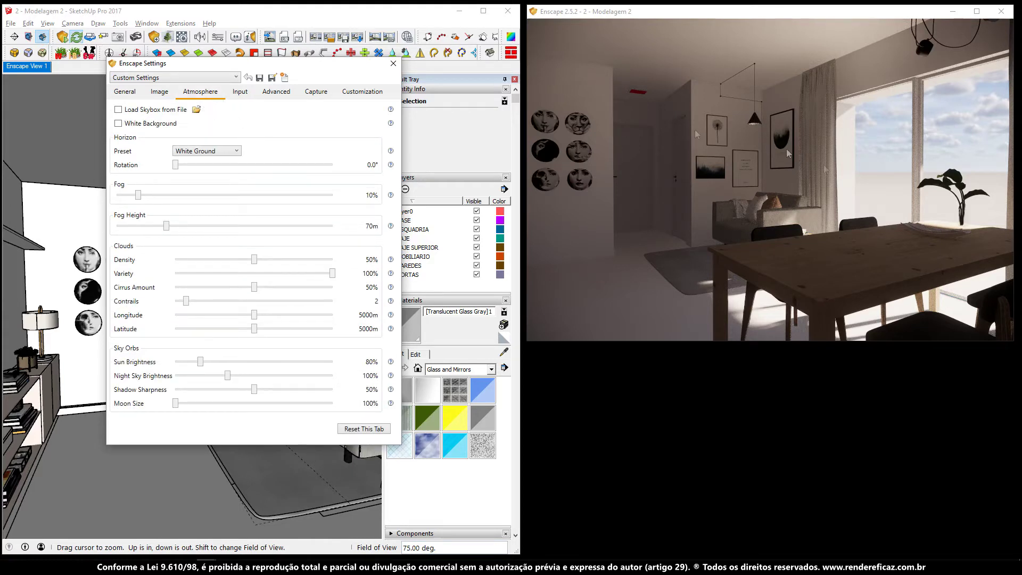